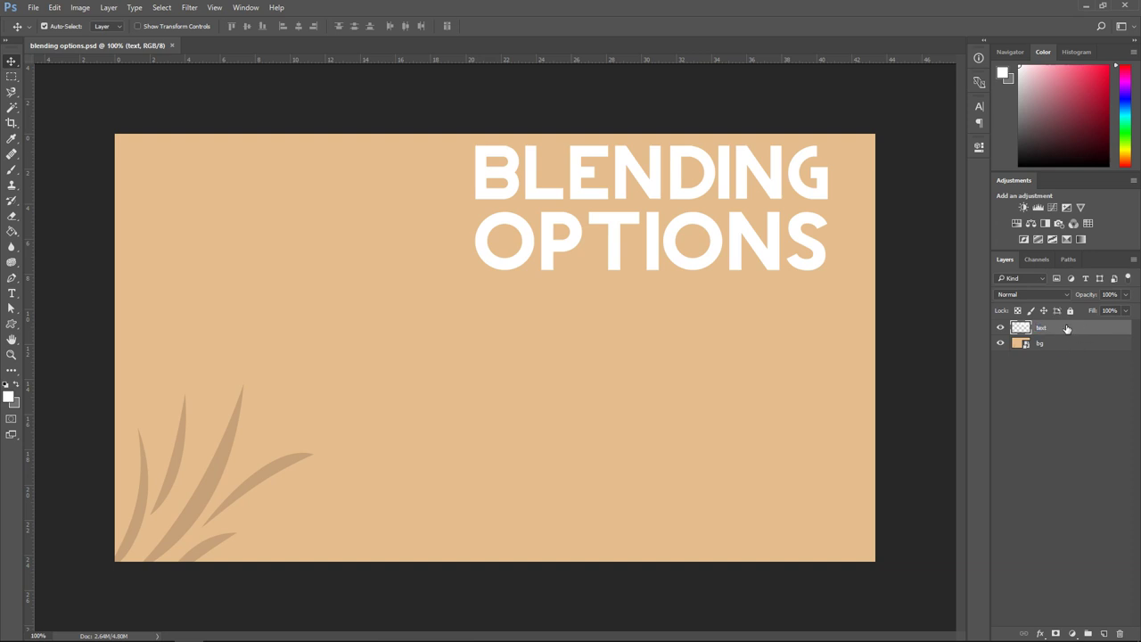
Open Layer Style for the 'text' layer, close it, and bring up the layer's right-click menu.
{"action": "double_click", "coordinate": [1106, 330]}
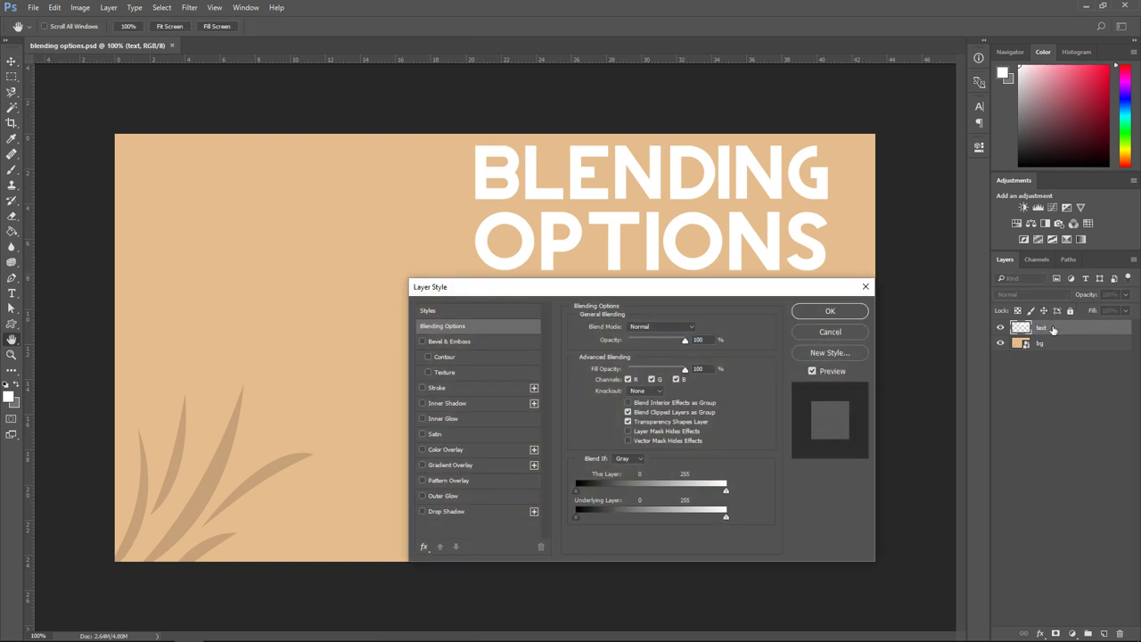
{"action": "left_click", "coordinate": [864, 289]}
{"action": "right_click", "coordinate": [1070, 323]}
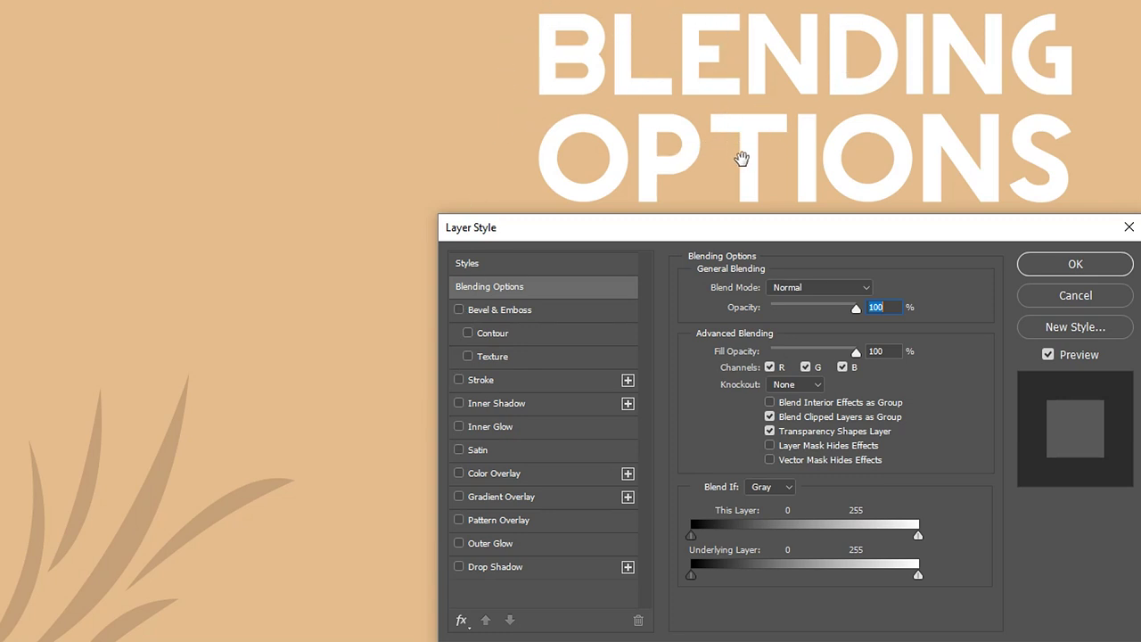
Enable Bevel & Emboss with 136% depth and the Chisel Hard technique.
{"action": "left_click", "coordinate": [458, 310]}
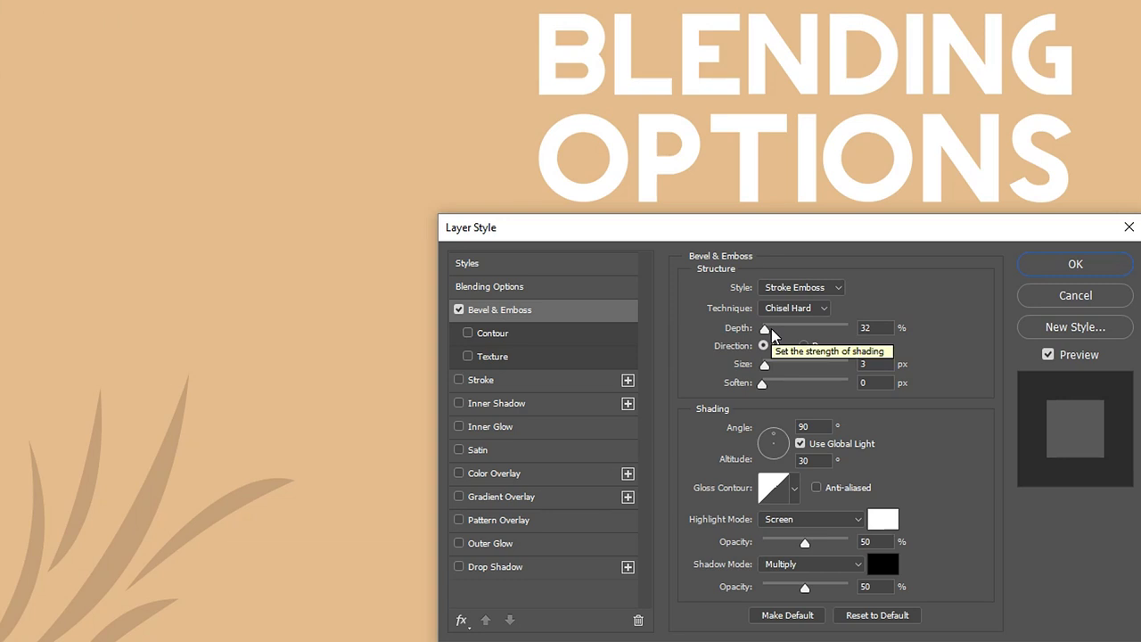
{"action": "left_click_drag", "start_coordinate": [771, 329], "coordinate": [774, 331]}
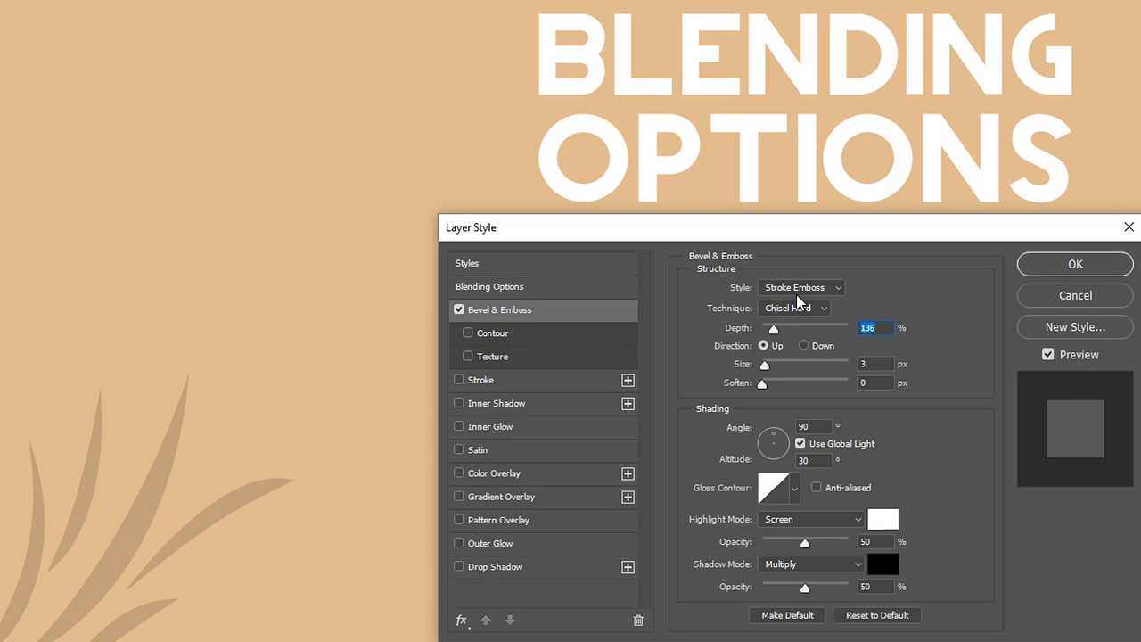
{"action": "left_click", "coordinate": [787, 309]}
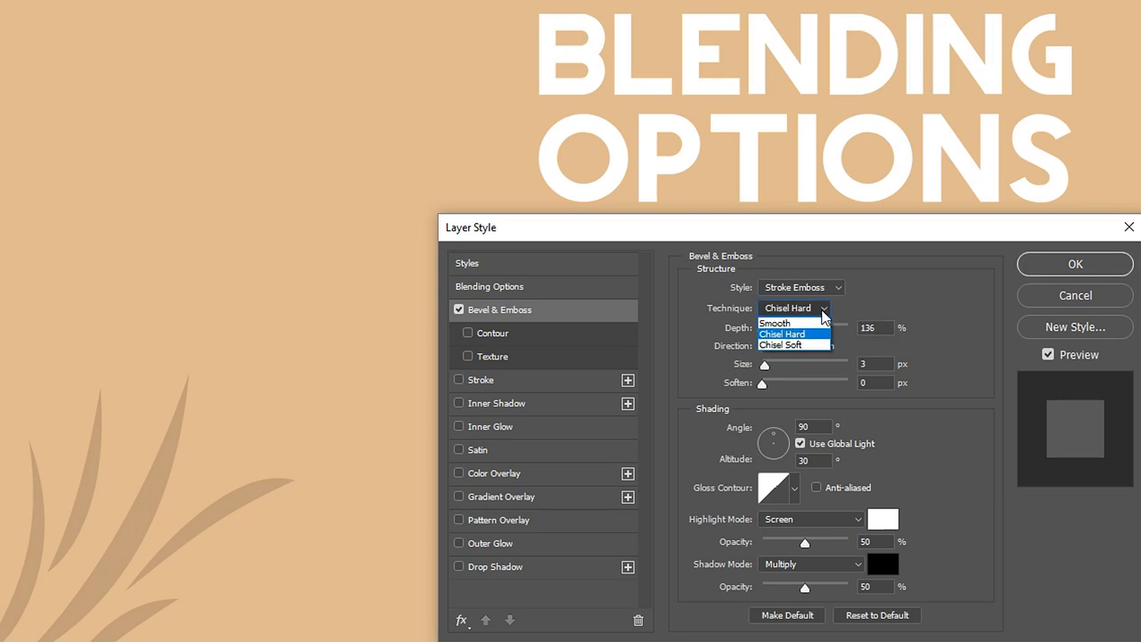
{"action": "left_click", "coordinate": [781, 335]}
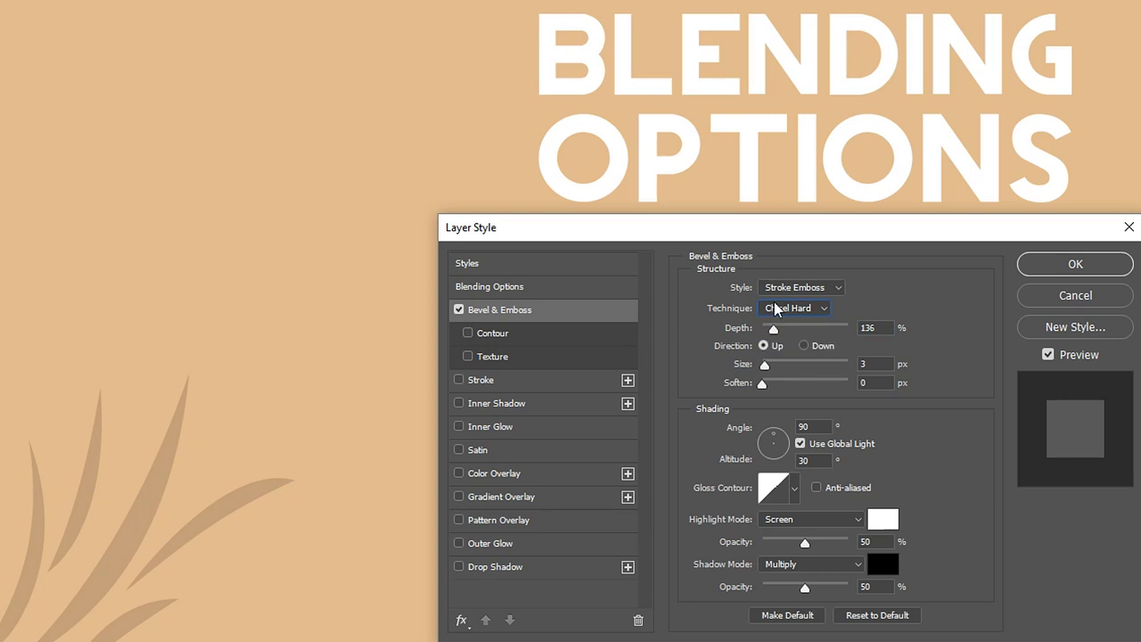
Cycle the bevel Style through Emboss, Outer Bevel, Inner Bevel and Pillow Emboss, ending on Stroke Emboss.
{"action": "left_click", "coordinate": [807, 289]}
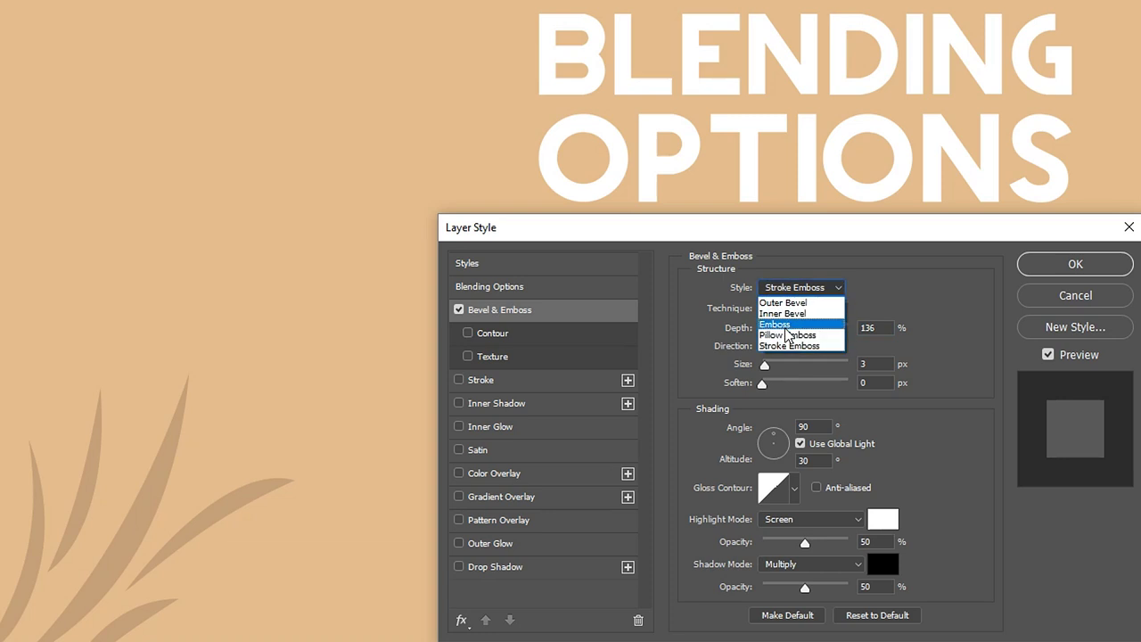
{"action": "left_click", "coordinate": [783, 323]}
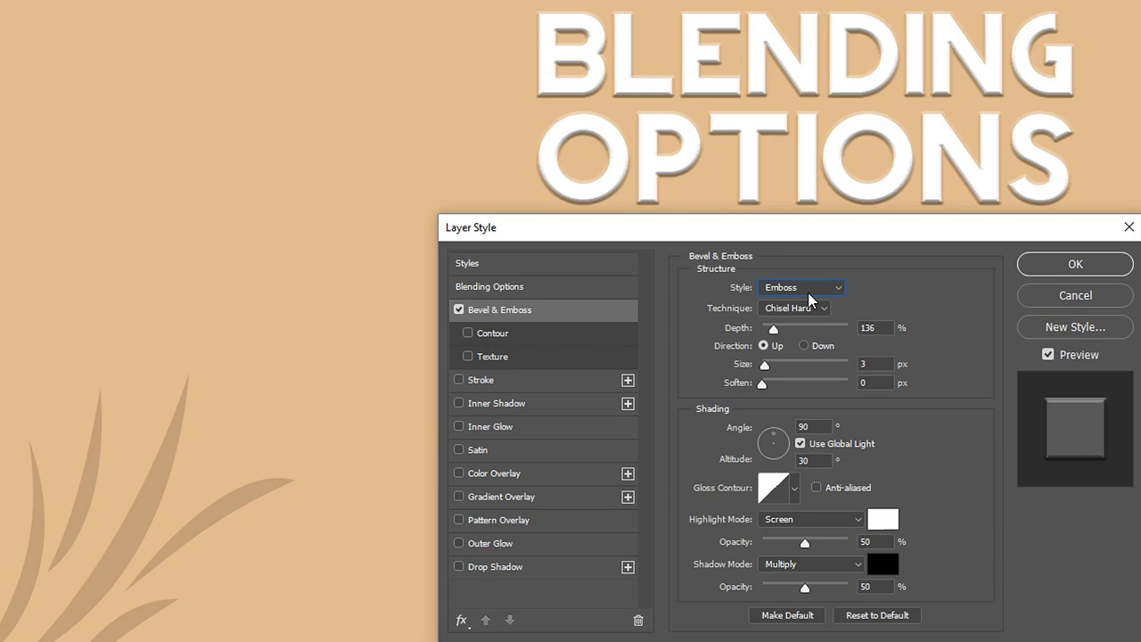
{"action": "left_click", "coordinate": [806, 294]}
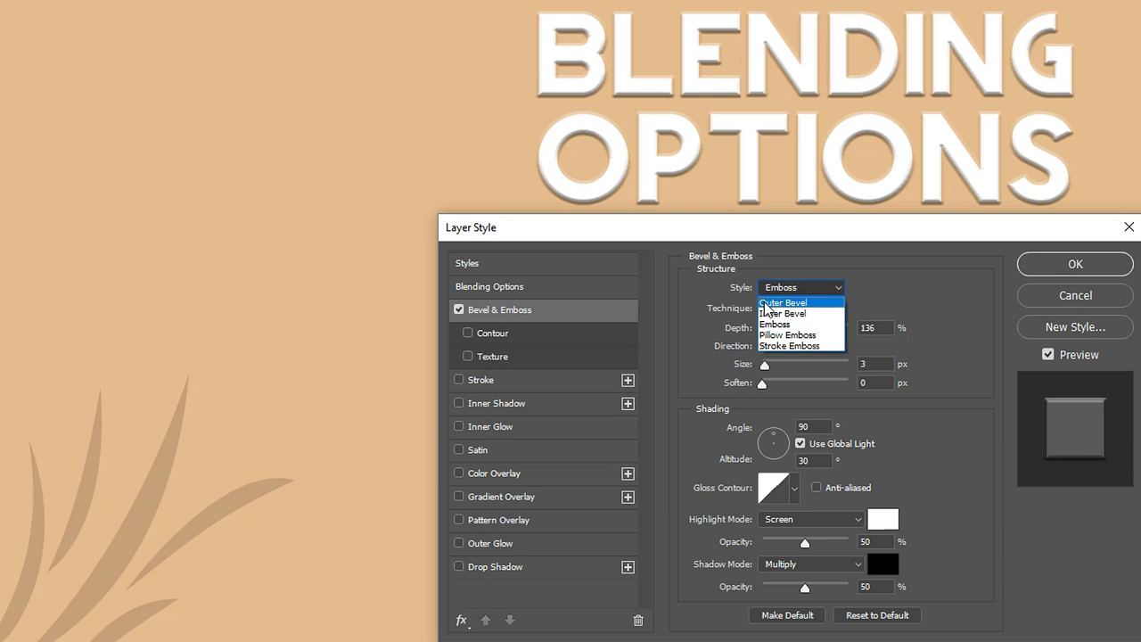
{"action": "left_click", "coordinate": [765, 303]}
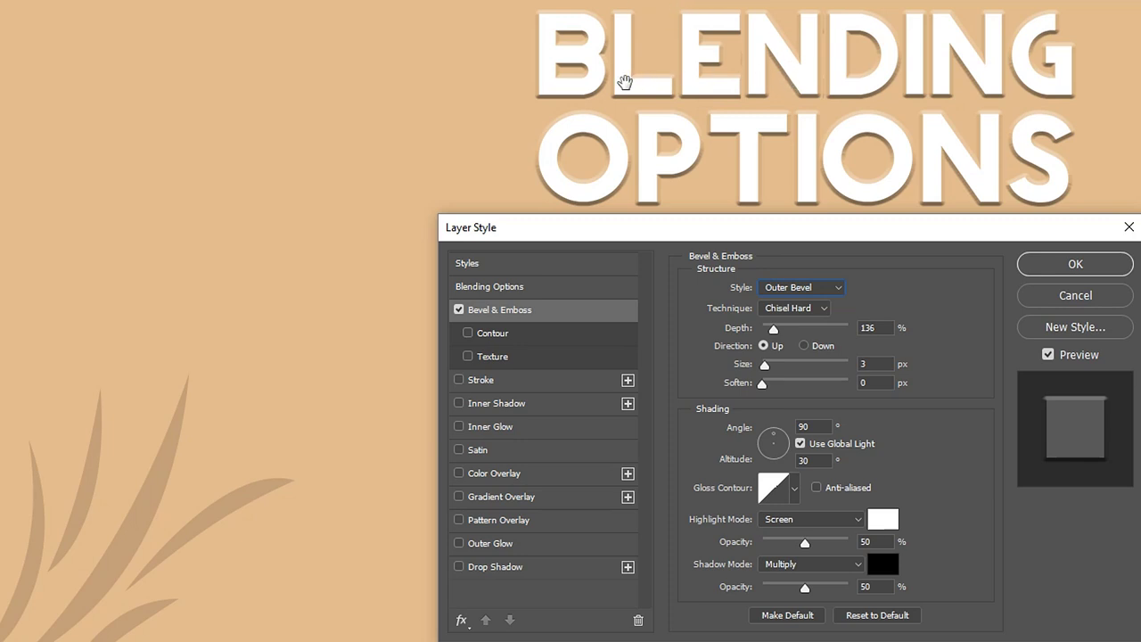
{"action": "left_click", "coordinate": [795, 288]}
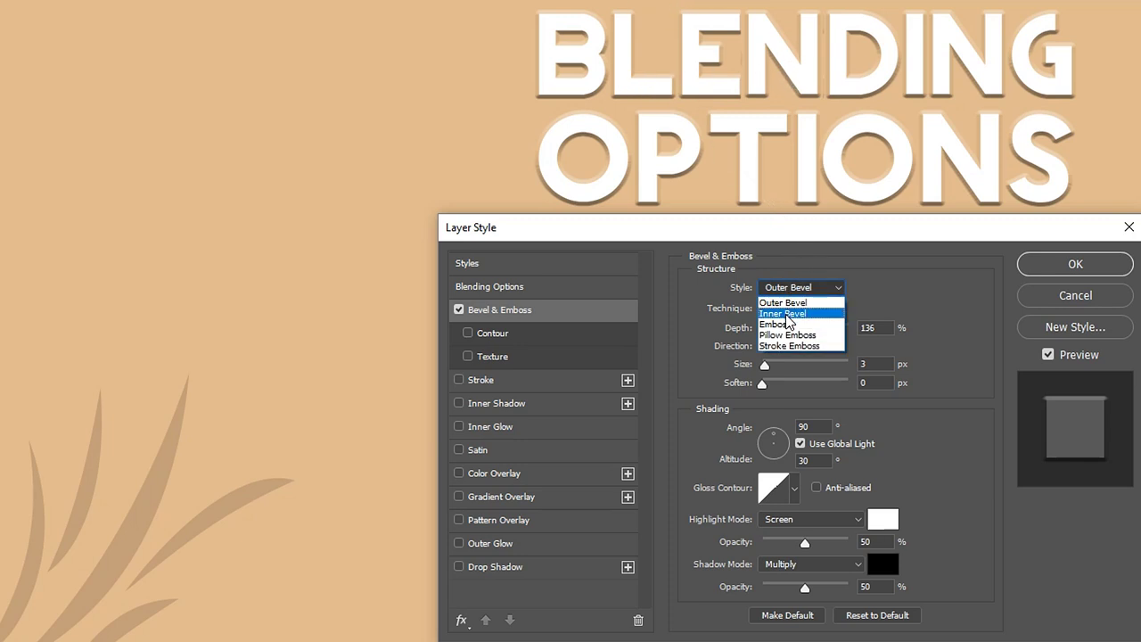
{"action": "left_click", "coordinate": [788, 313]}
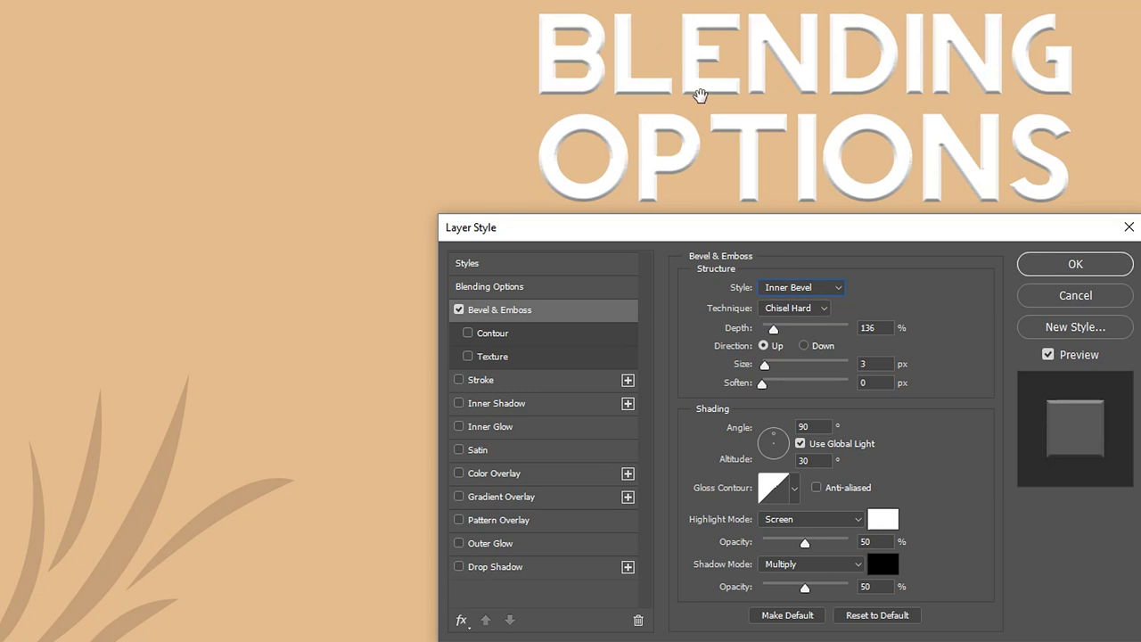
{"action": "left_click", "coordinate": [805, 289]}
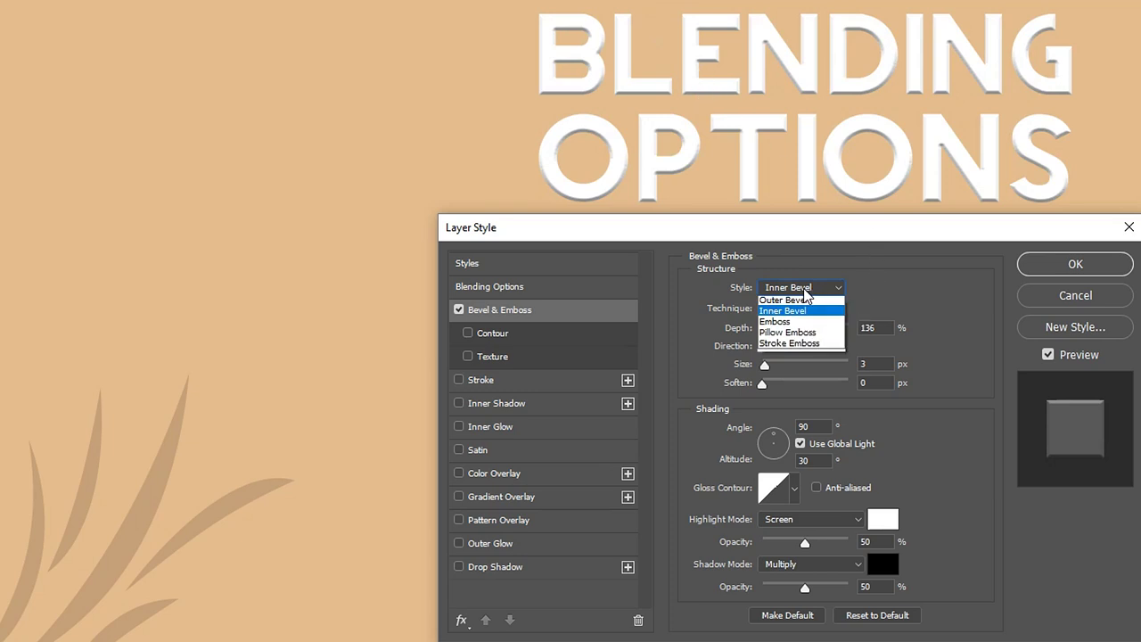
{"action": "left_click", "coordinate": [784, 324]}
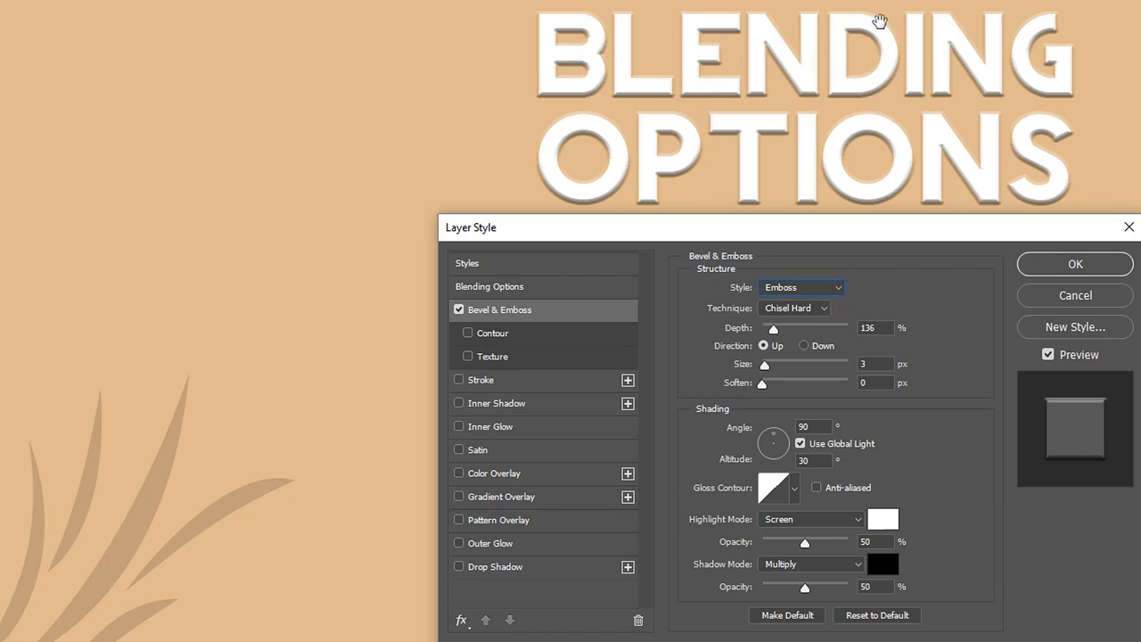
{"action": "left_click", "coordinate": [769, 289]}
{"action": "left_click", "coordinate": [792, 336]}
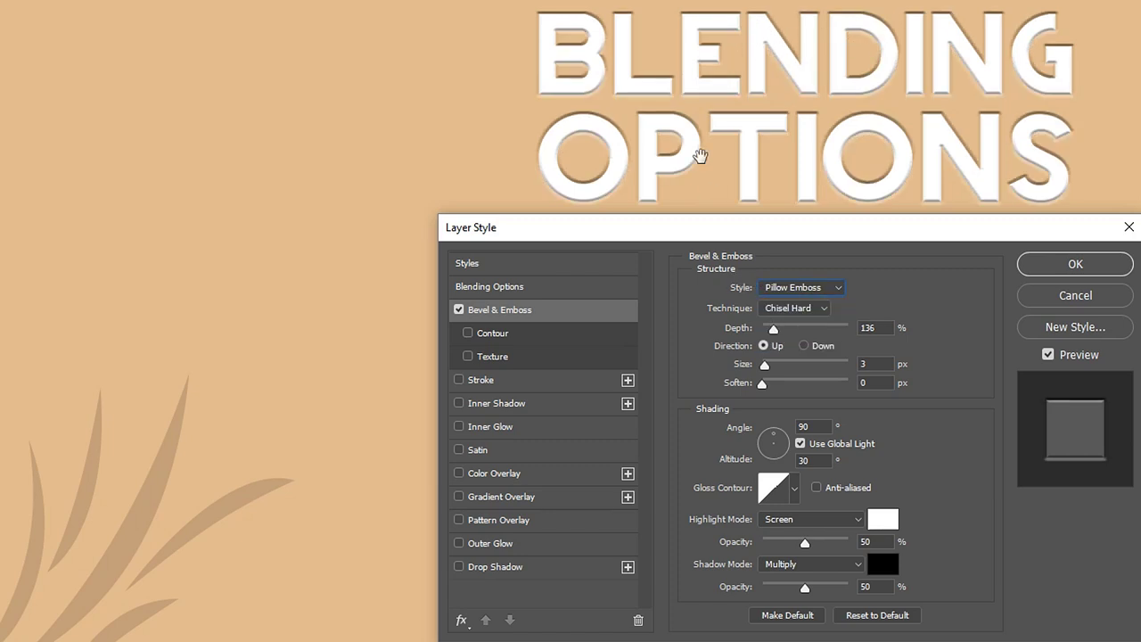
{"action": "left_click", "coordinate": [807, 287]}
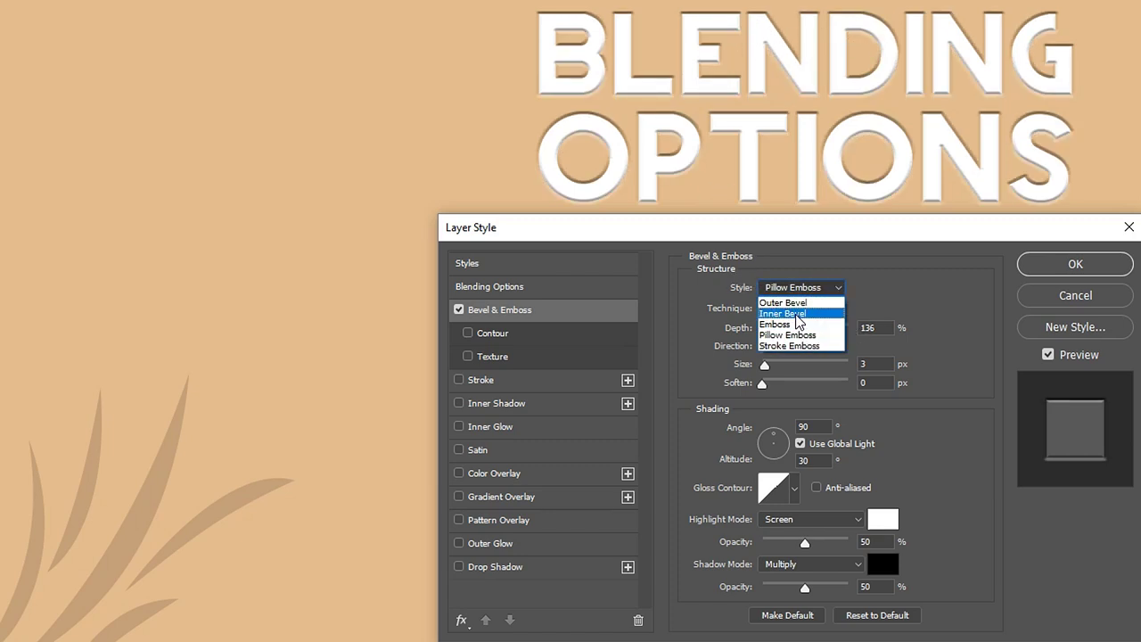
{"action": "left_click", "coordinate": [785, 302]}
{"action": "left_click", "coordinate": [803, 287]}
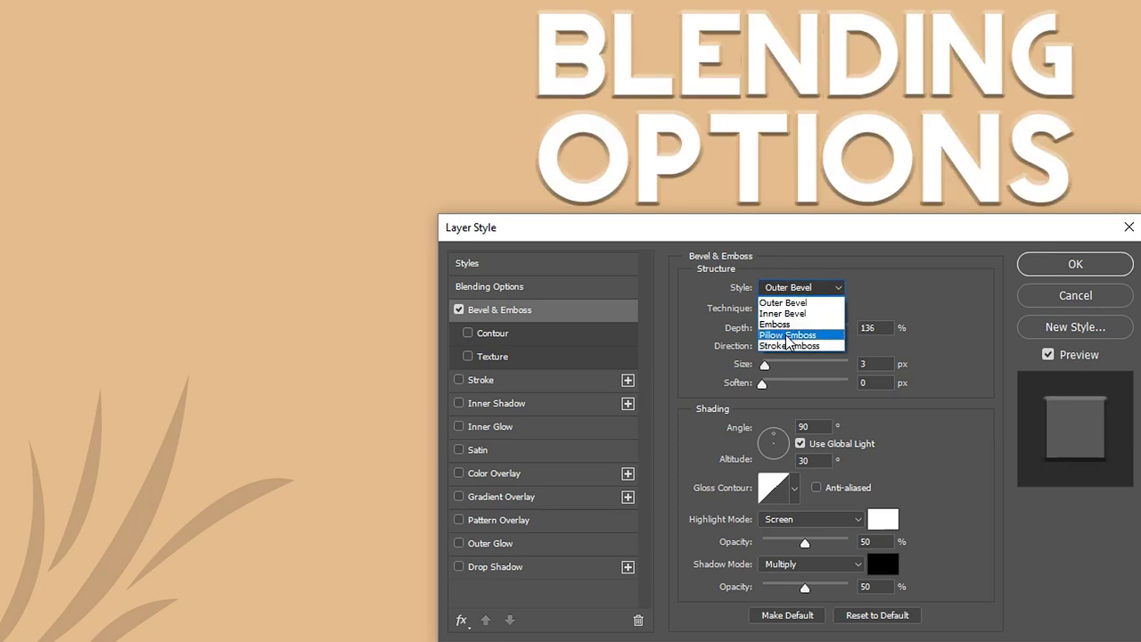
{"action": "left_click", "coordinate": [789, 337]}
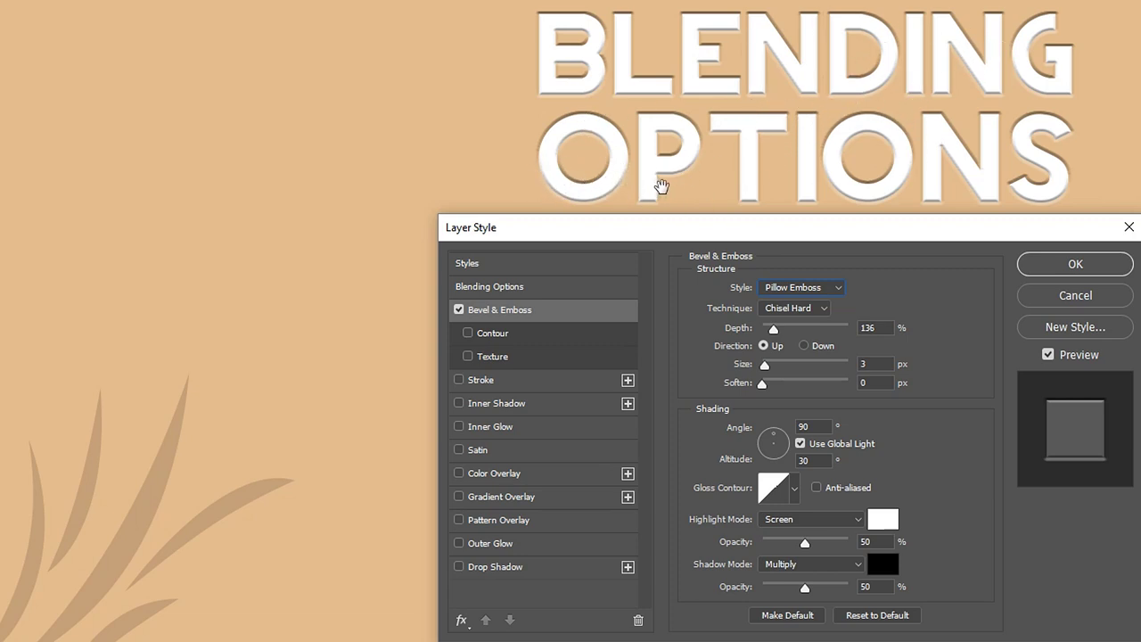
{"action": "left_click", "coordinate": [801, 287]}
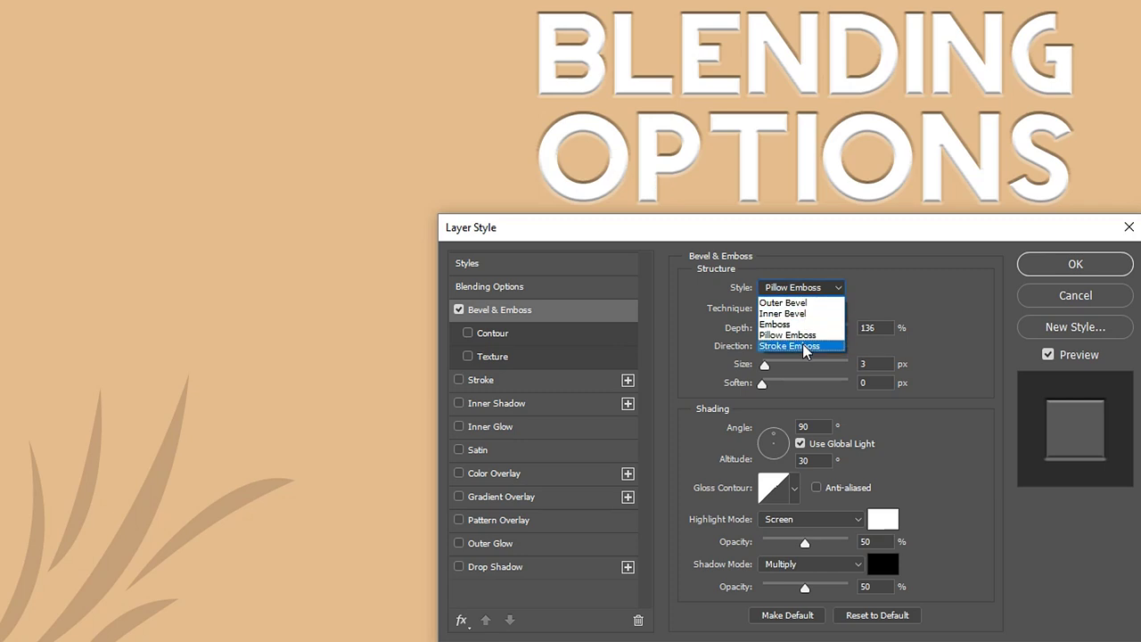
{"action": "left_click", "coordinate": [806, 346]}
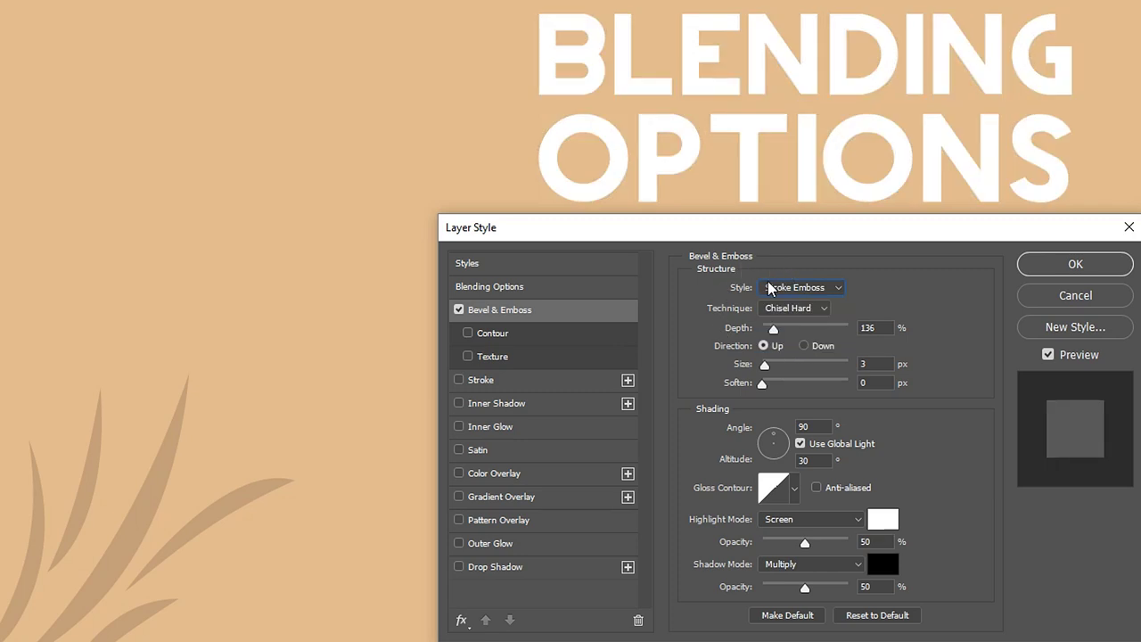
Add a red Stroke to the text and thicken it to 9 px.
{"action": "left_click", "coordinate": [459, 383]}
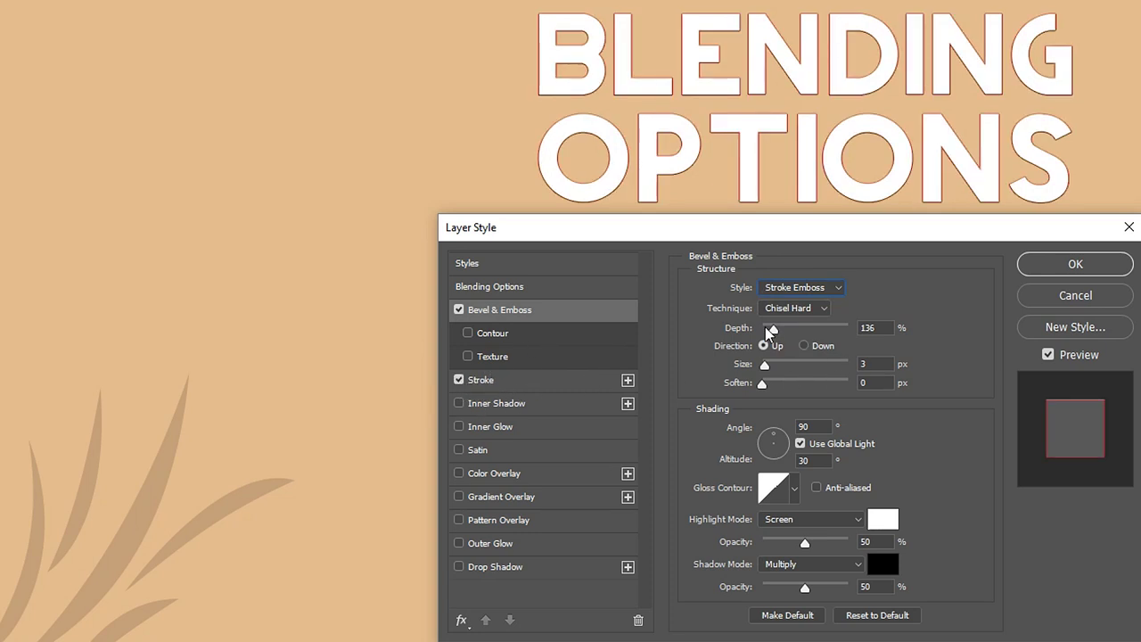
{"action": "left_click", "coordinate": [501, 386]}
{"action": "left_click_drag", "start_coordinate": [758, 289], "coordinate": [763, 288]}
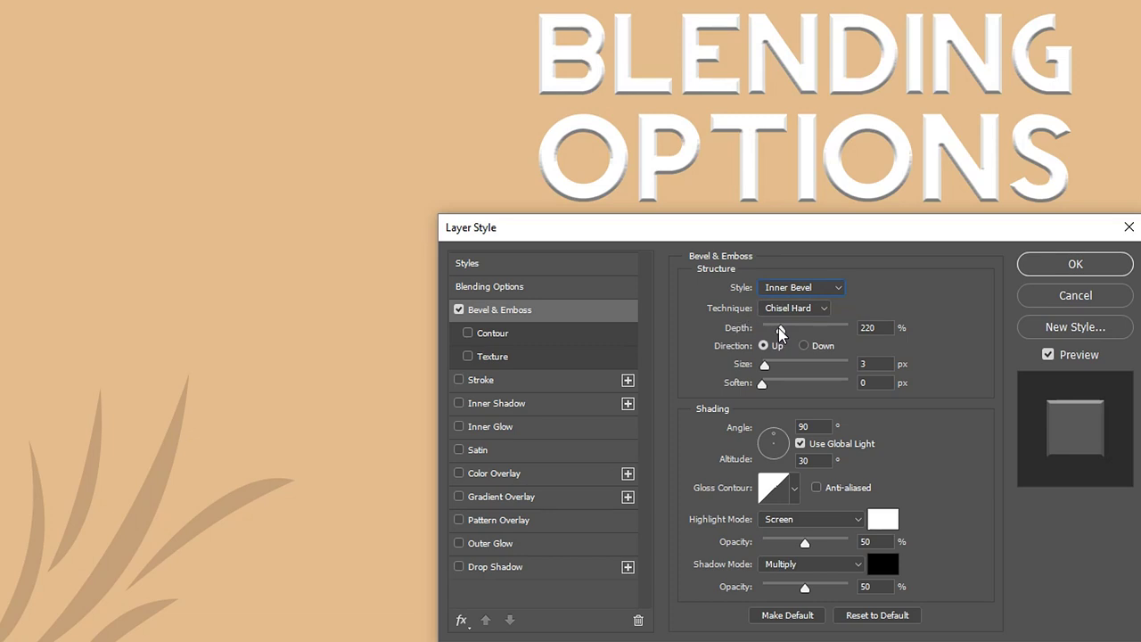
Vary bevel depth between 126% and 386%, flipping direction Down and back Up.
{"action": "left_click_drag", "start_coordinate": [782, 334], "coordinate": [833, 331]}
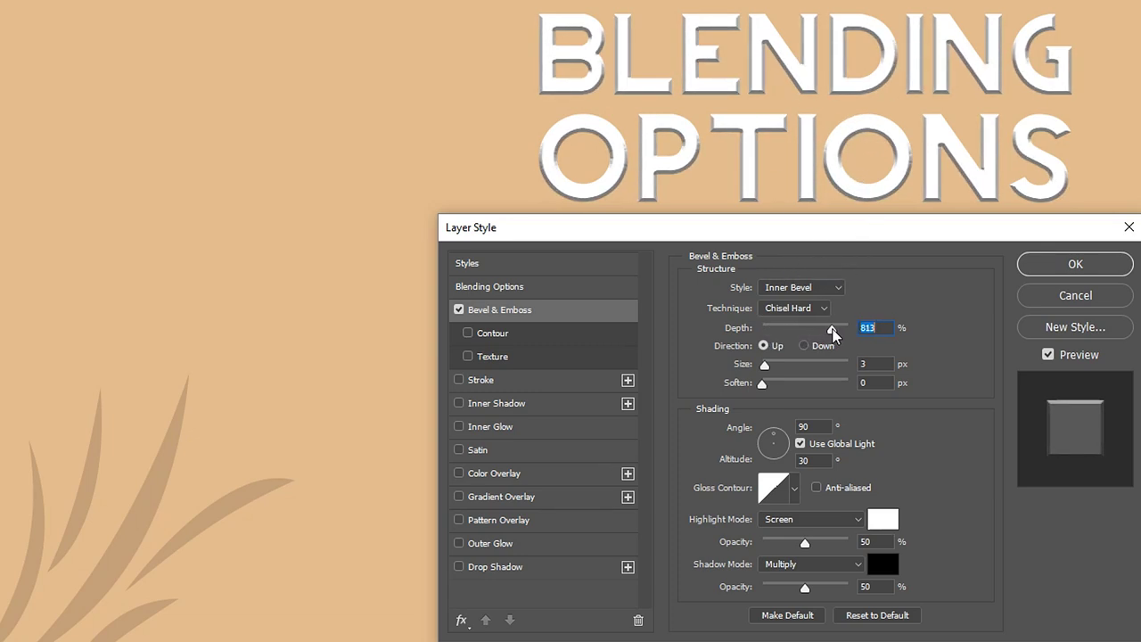
{"action": "left_click", "coordinate": [775, 329]}
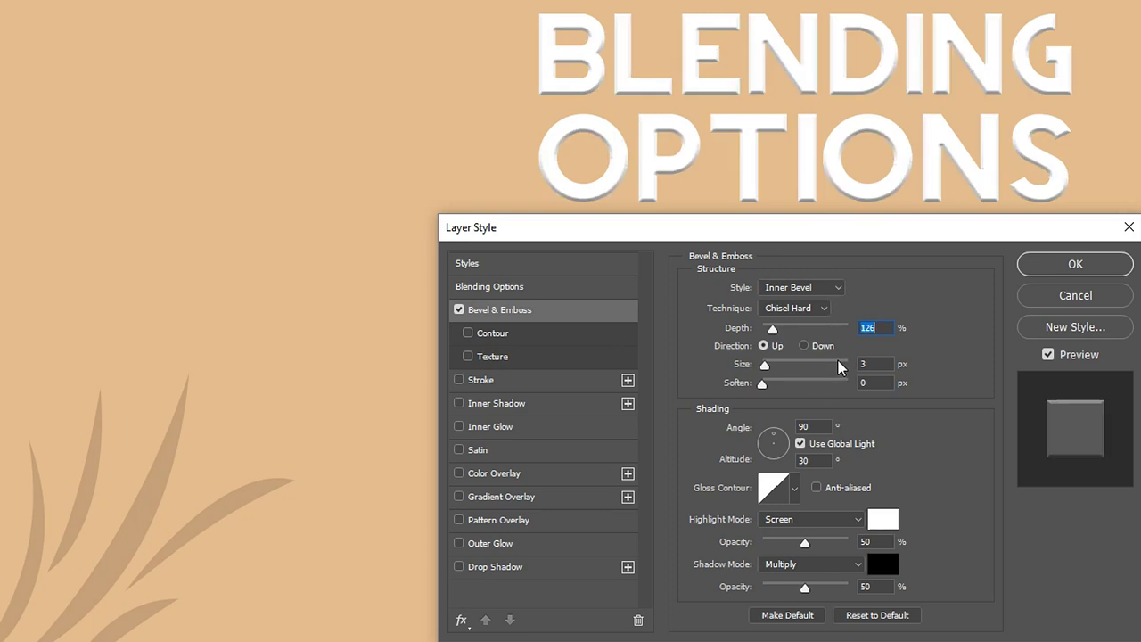
{"action": "left_click", "coordinate": [794, 329]}
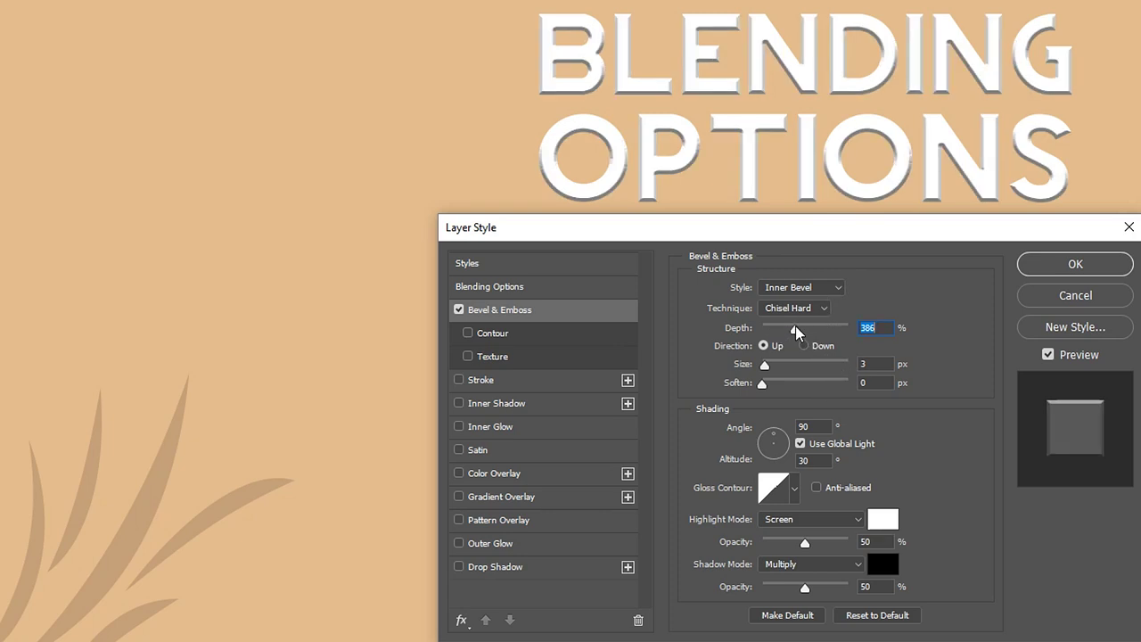
{"action": "left_click", "coordinate": [804, 346]}
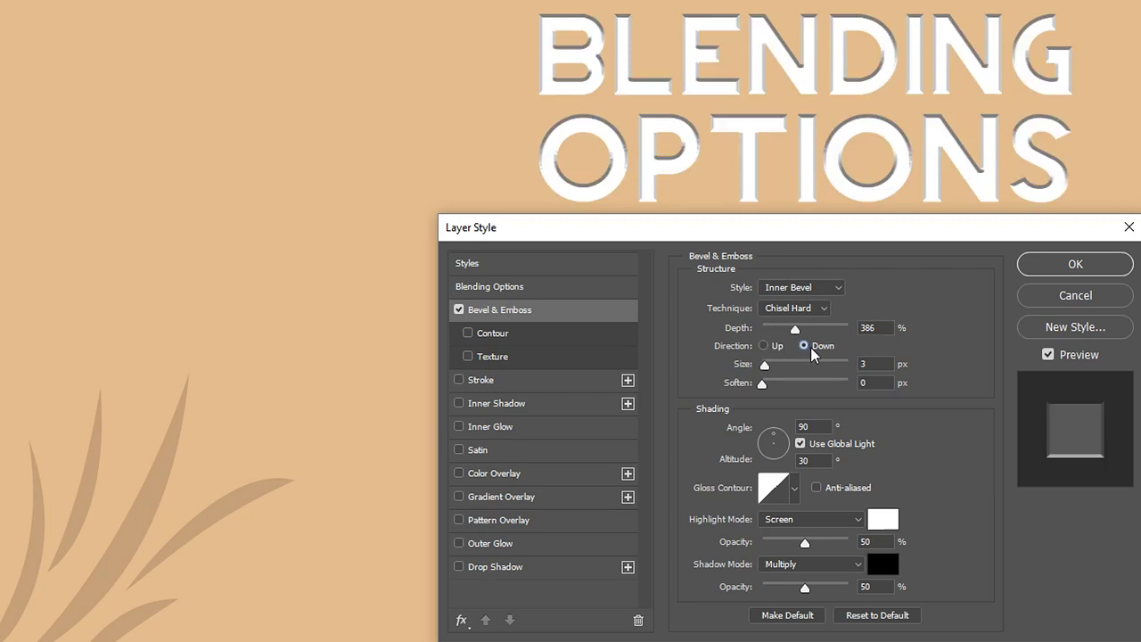
{"action": "left_click", "coordinate": [764, 346]}
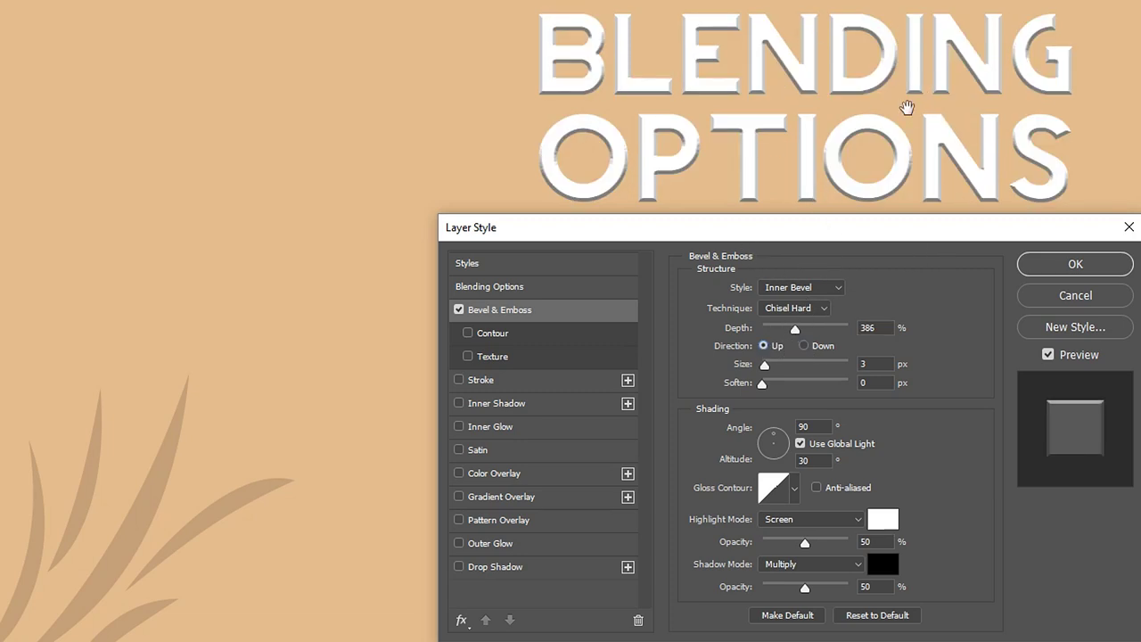
Experiment with bevel Size values of 0–6 px and a Soften of 5.
{"action": "left_click_drag", "start_coordinate": [767, 364], "coordinate": [763, 365]}
{"action": "key", "text": "Up"}
{"action": "key", "text": "Up"}
{"action": "key", "text": "Up"}
{"action": "key", "text": "Up"}
{"action": "key", "text": "Up"}
{"action": "key", "text": "Up"}
{"action": "key", "text": "Up"}
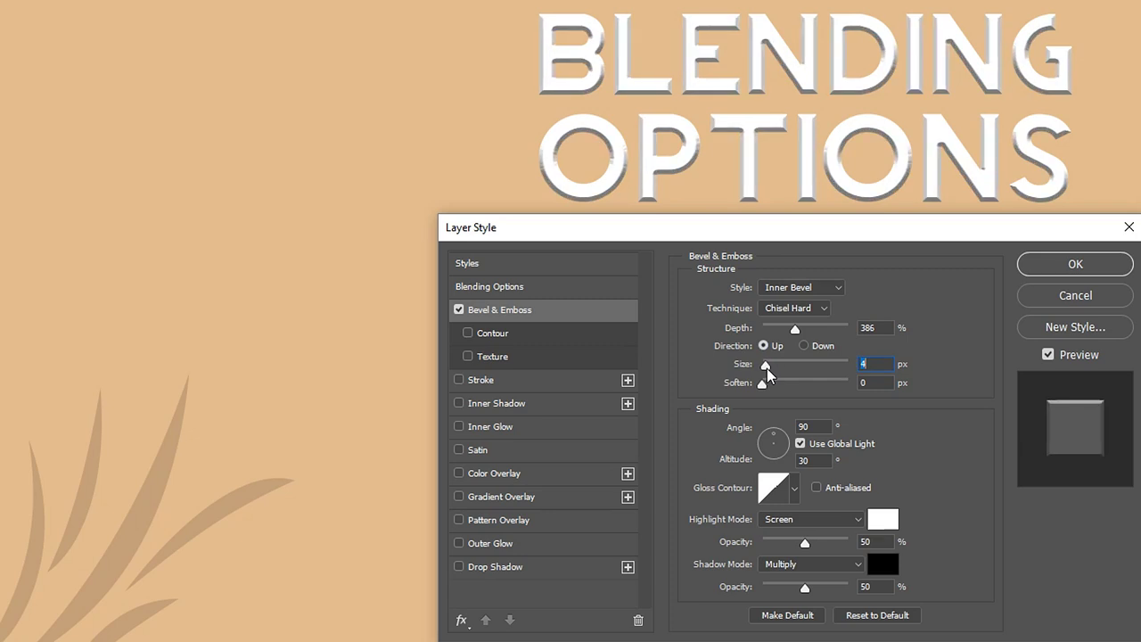
{"action": "key", "text": "Down"}
{"action": "key", "text": "Down"}
{"action": "key", "text": "Down"}
{"action": "key", "text": "Down"}
{"action": "key", "text": "Down"}
{"action": "key", "text": "Down"}
{"action": "key", "text": "Down"}
{"action": "key", "text": "Down"}
{"action": "key", "text": "Up"}
{"action": "key", "text": "Up"}
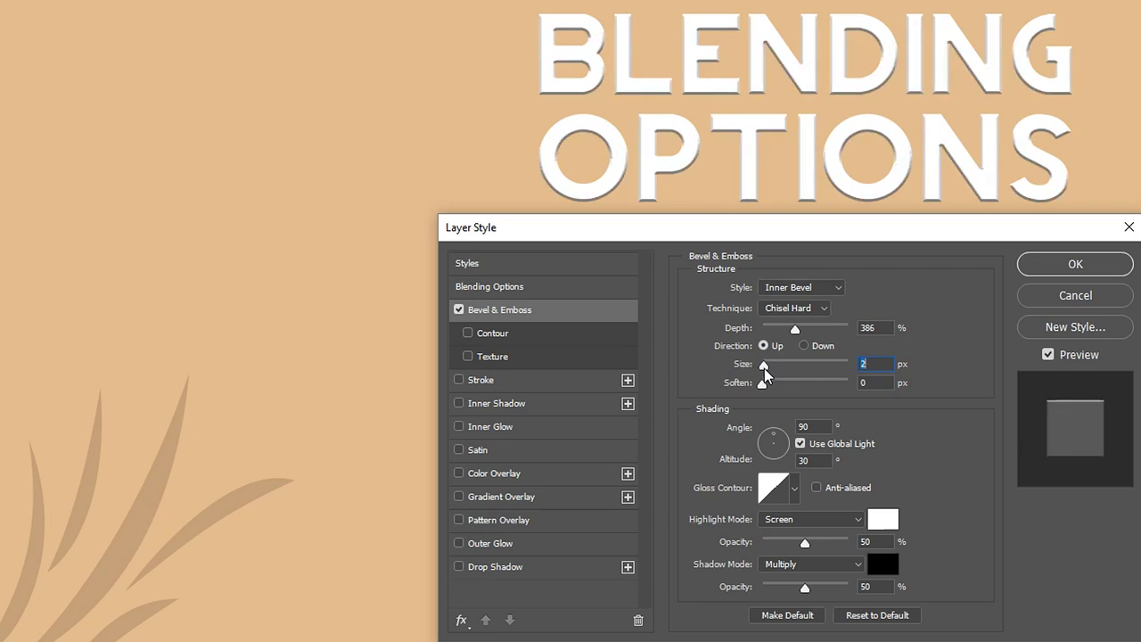
{"action": "left_click_drag", "start_coordinate": [763, 385], "coordinate": [790, 384]}
{"action": "left_click", "coordinate": [768, 365]}
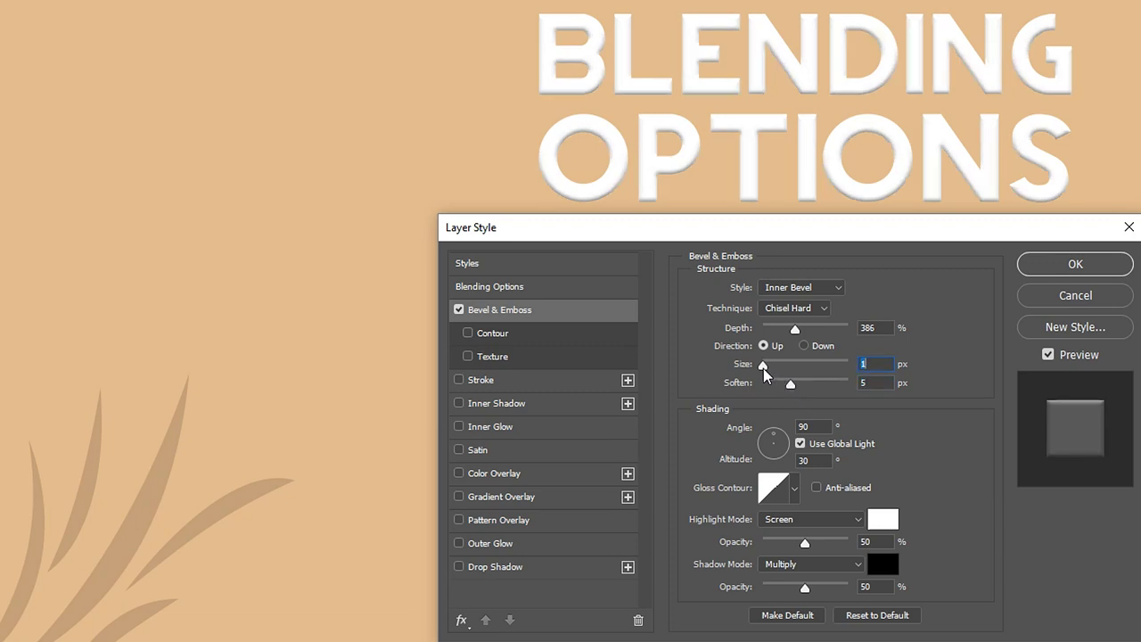
{"action": "left_click_drag", "start_coordinate": [768, 367], "coordinate": [764, 383]}
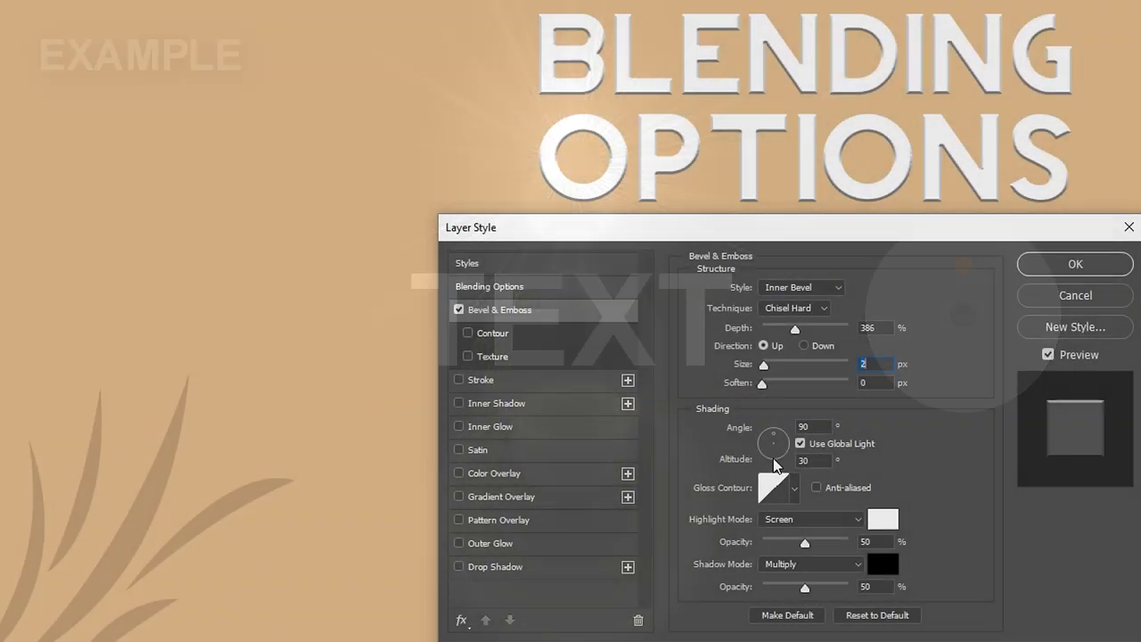
Rotate the bevel's light to a 108° angle with 58° altitude.
{"action": "left_click_drag", "start_coordinate": [774, 456], "coordinate": [772, 448]}
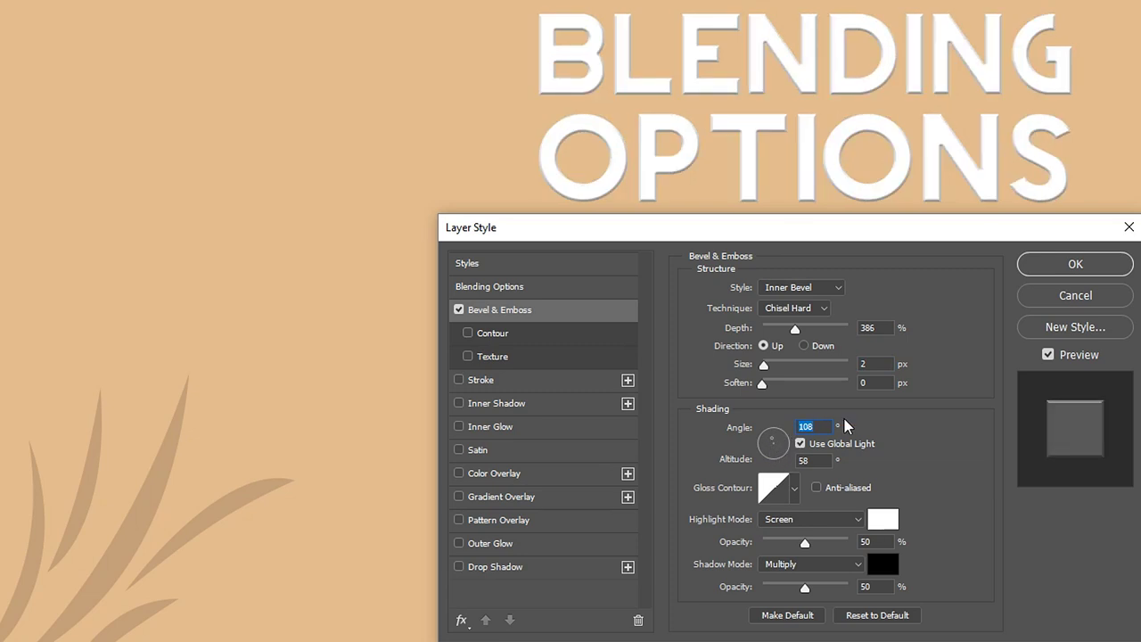
Try a 90° angle, then 97°/48° light, then reset the bevel to defaults and make them default.
{"action": "type", "text": "90"}
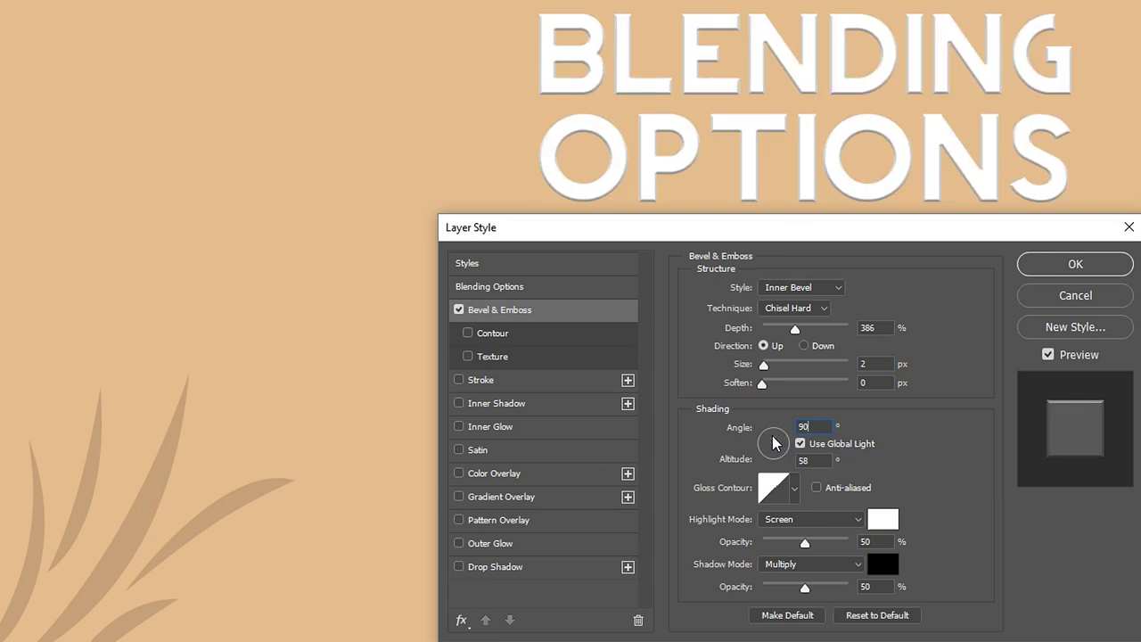
{"action": "left_click_drag", "start_coordinate": [775, 441], "coordinate": [773, 435]}
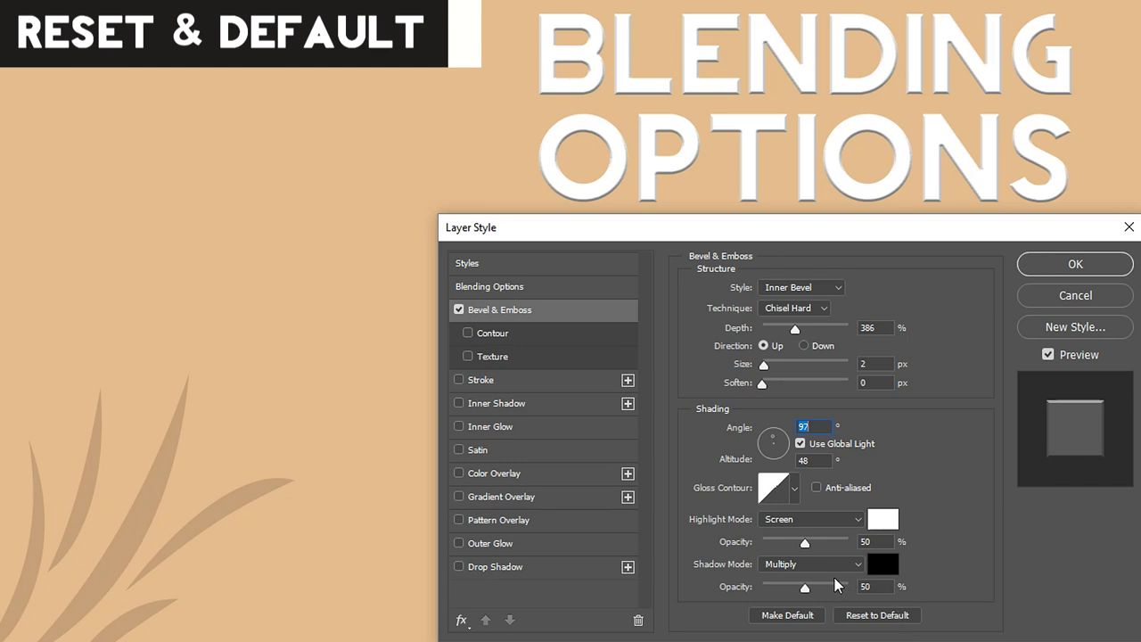
{"action": "left_click", "coordinate": [880, 618]}
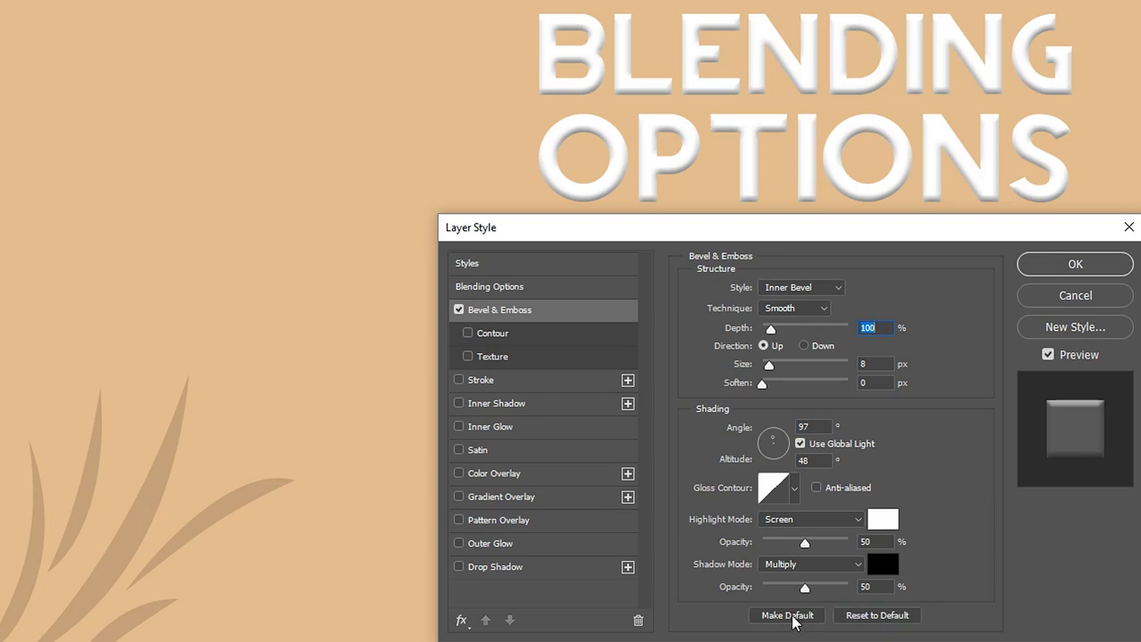
{"action": "left_click", "coordinate": [793, 617]}
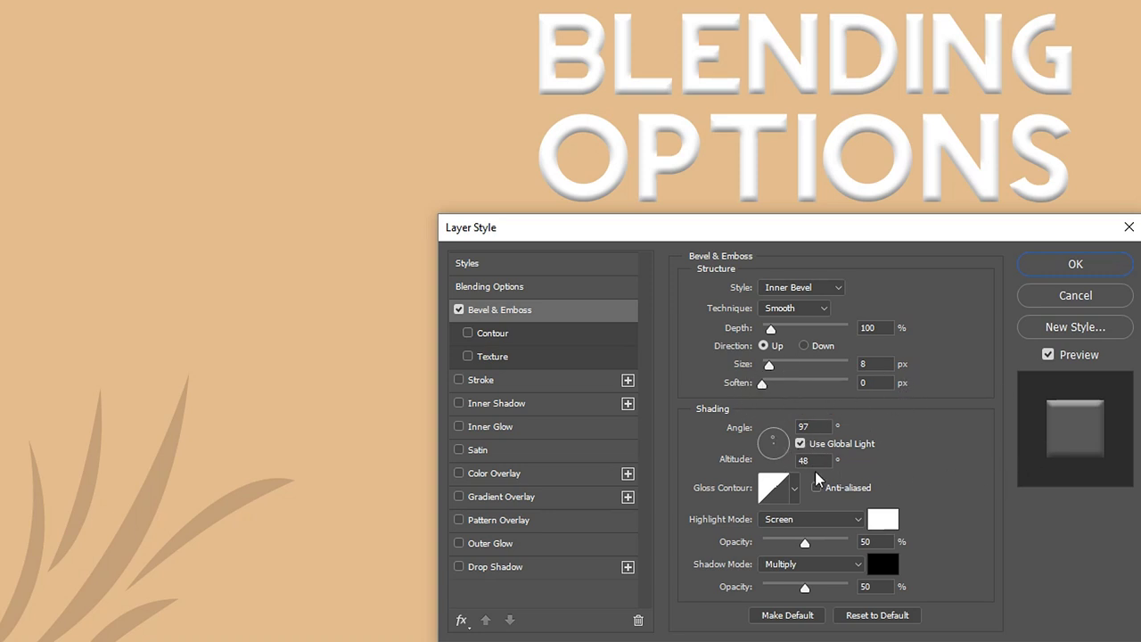
Try shading altitudes of 20 and 50, then set angle 90° with altitude 35°.
{"action": "left_click", "coordinate": [817, 462]}
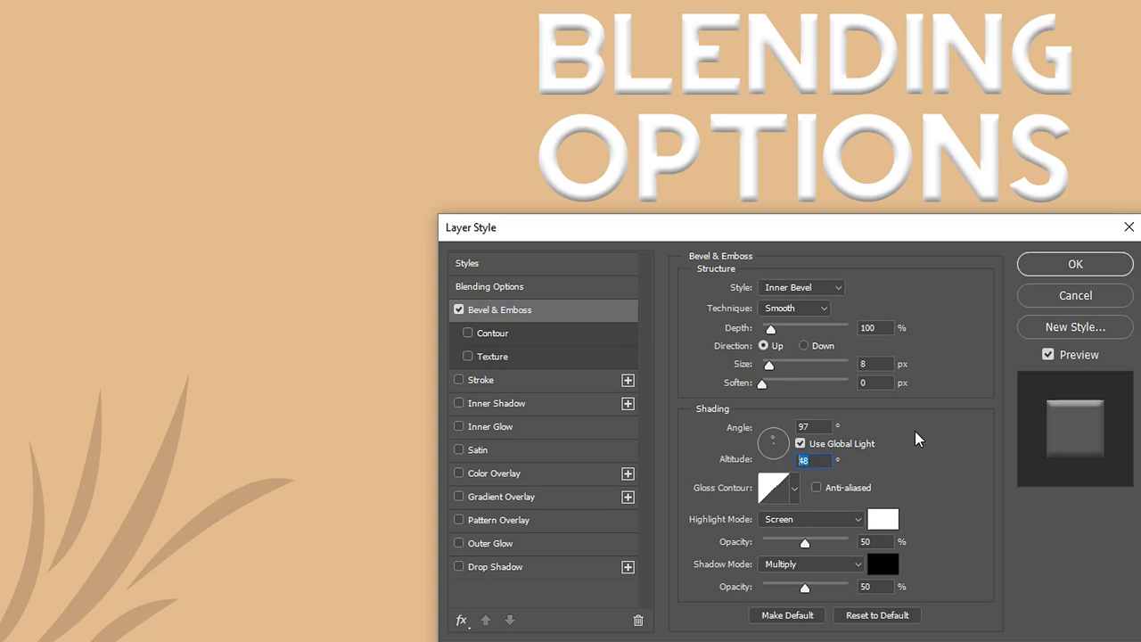
{"action": "type", "text": "20"}
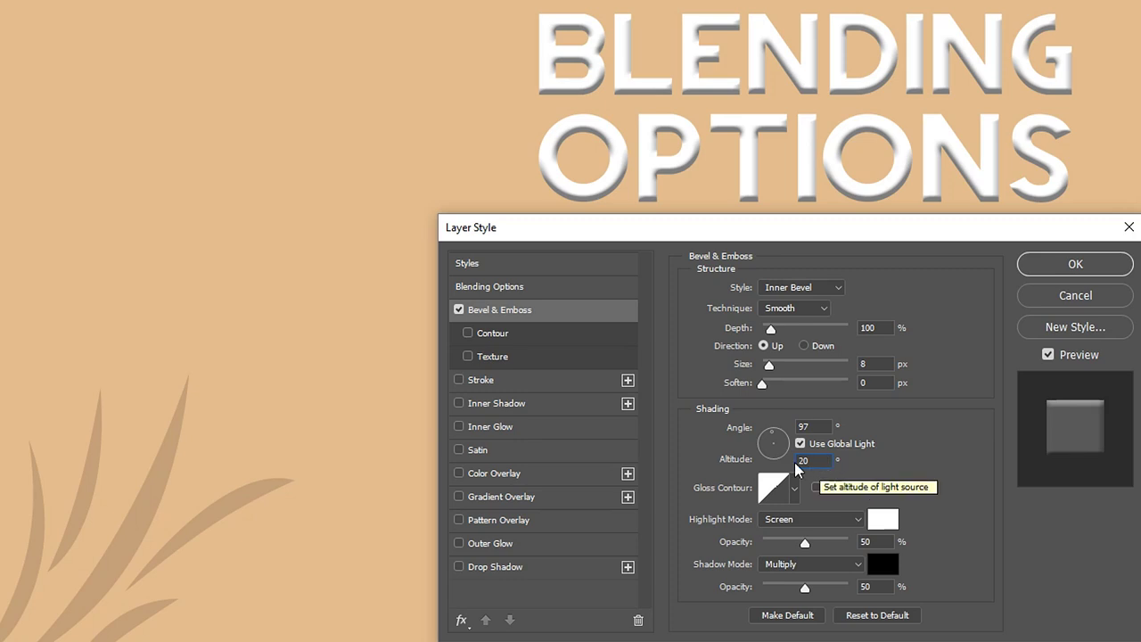
{"action": "left_click", "coordinate": [736, 464]}
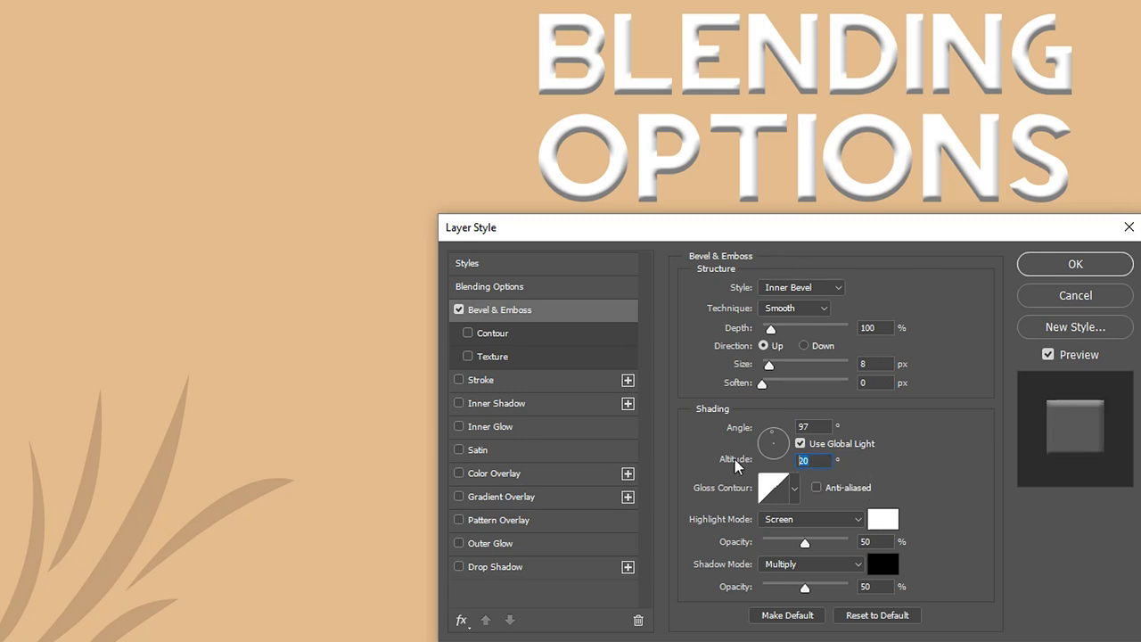
{"action": "type", "text": "50"}
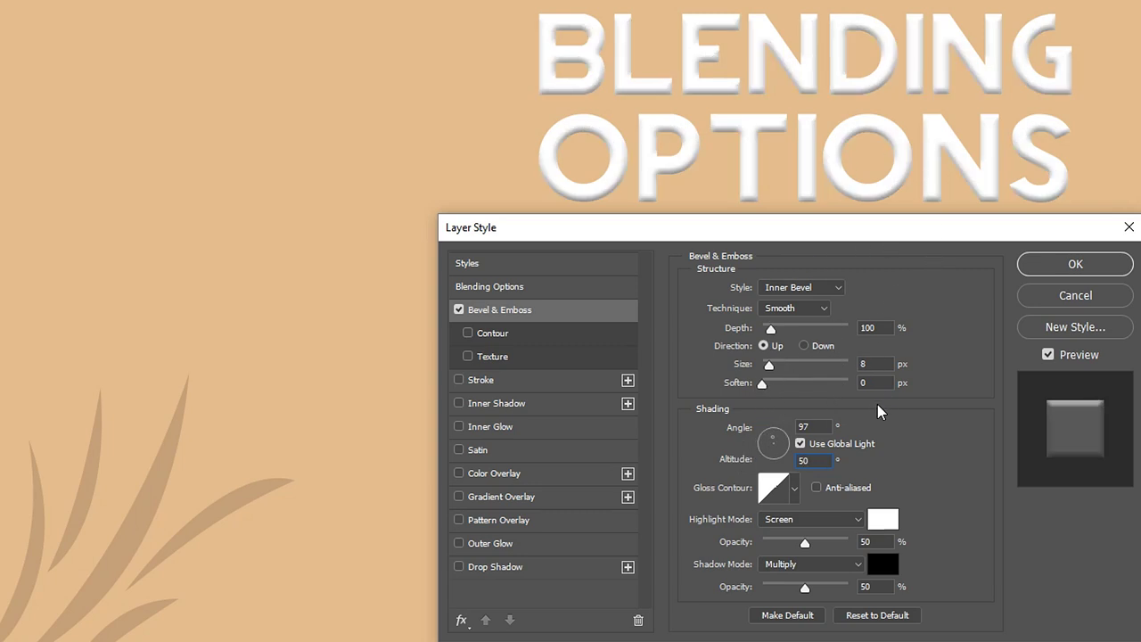
{"action": "double_click", "coordinate": [802, 428]}
{"action": "type", "text": "90"}
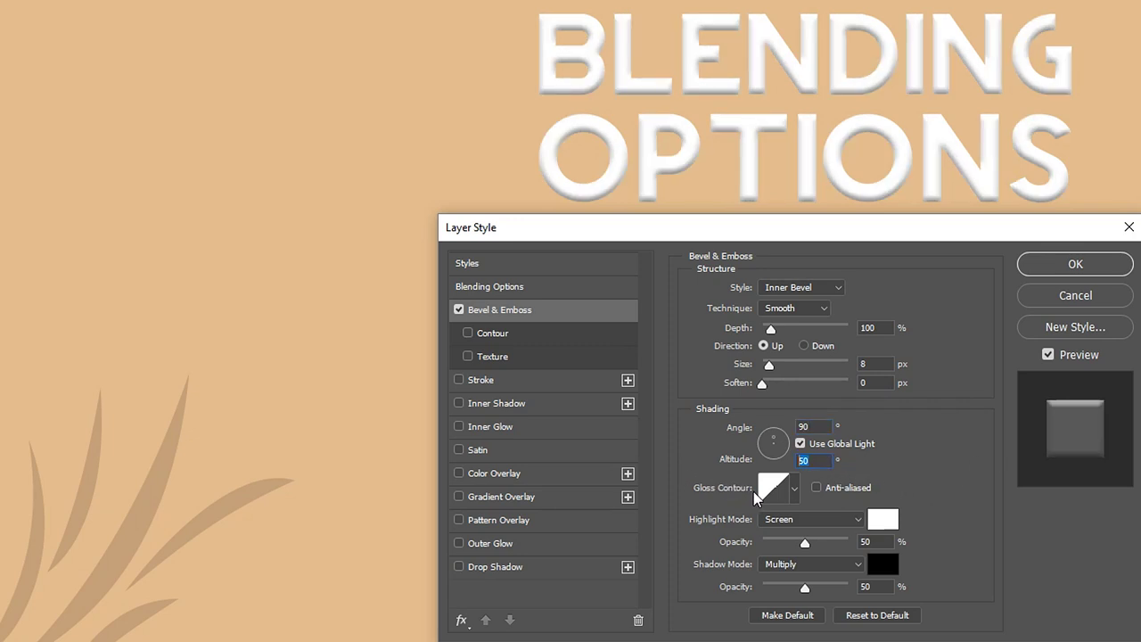
{"action": "type", "text": "35"}
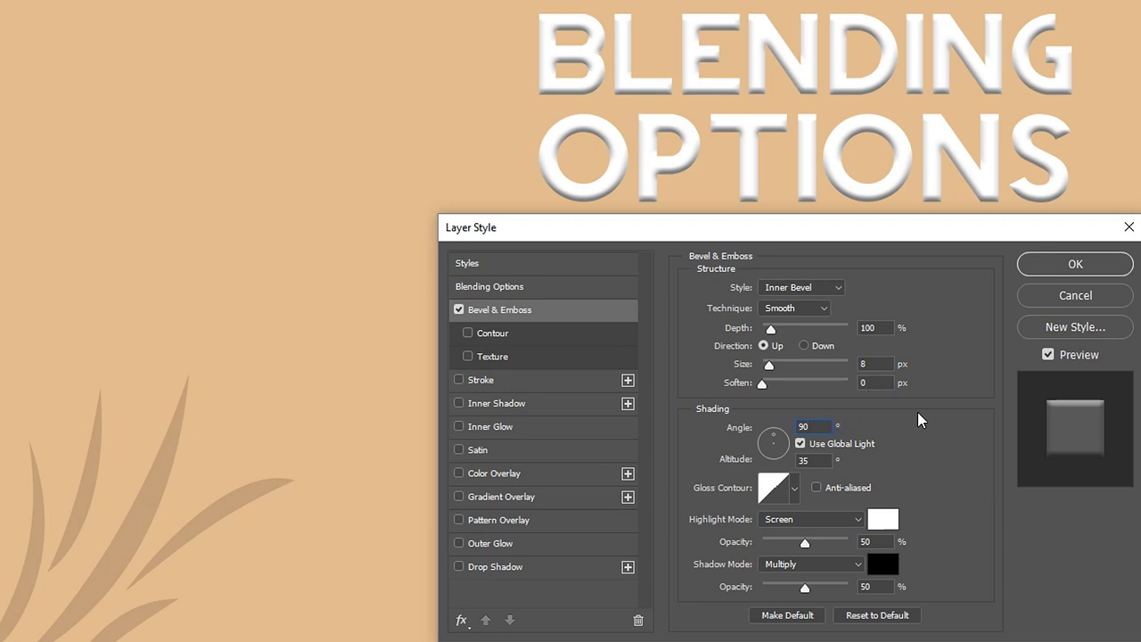
Try Cone and other gloss contour presets, keep Linear, and open its Contour Editor.
{"action": "left_click", "coordinate": [797, 491]}
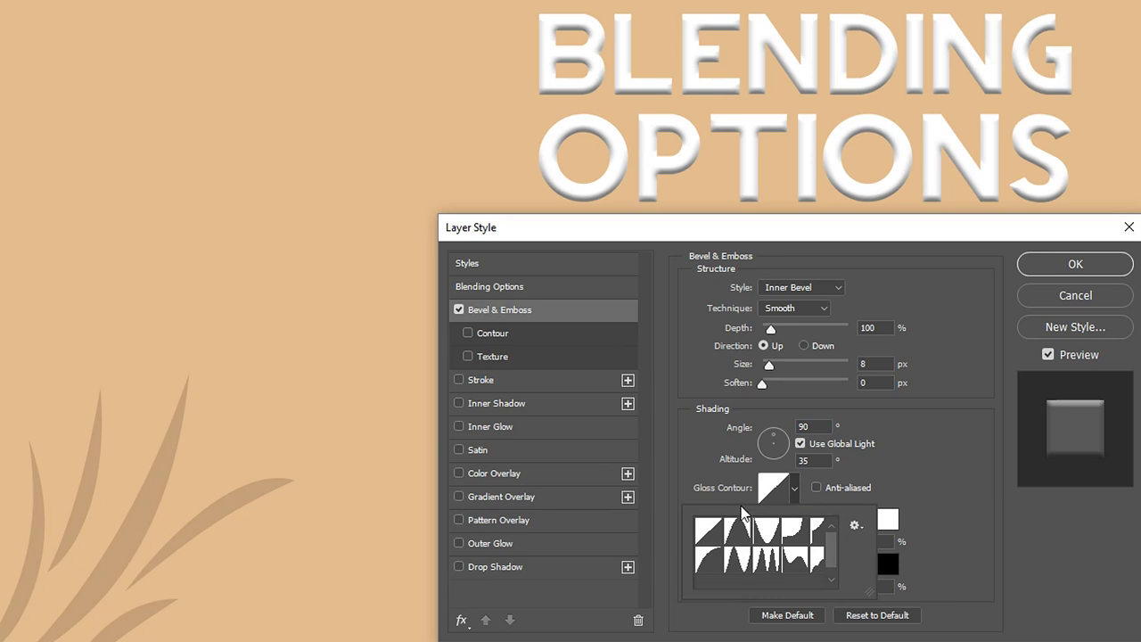
{"action": "left_click", "coordinate": [736, 535]}
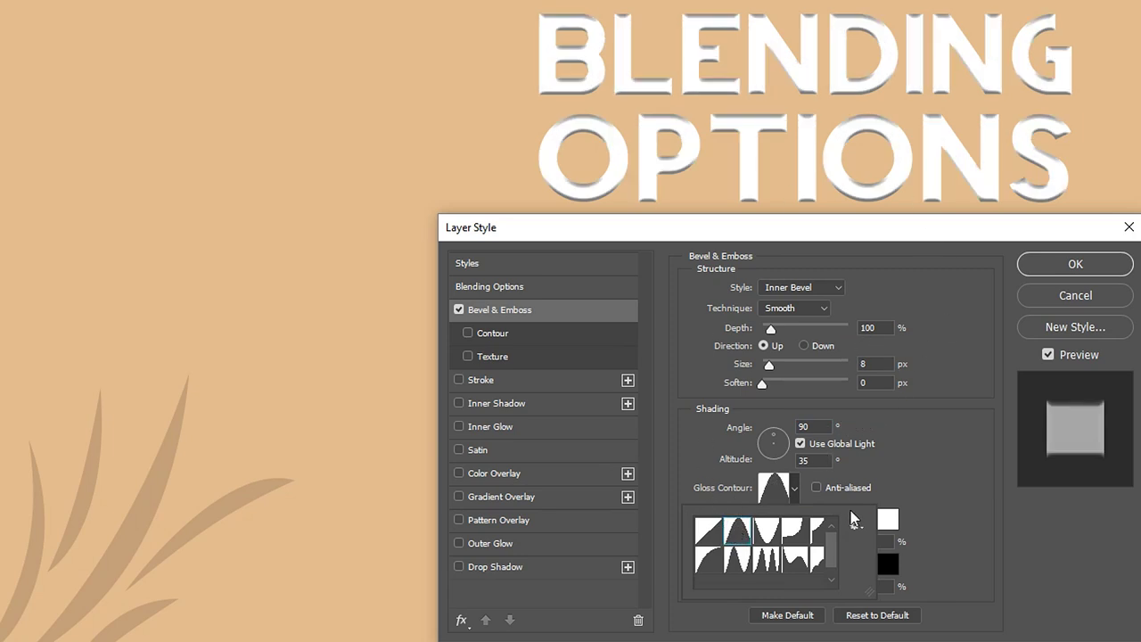
{"action": "left_click", "coordinate": [766, 537]}
{"action": "left_click", "coordinate": [710, 559]}
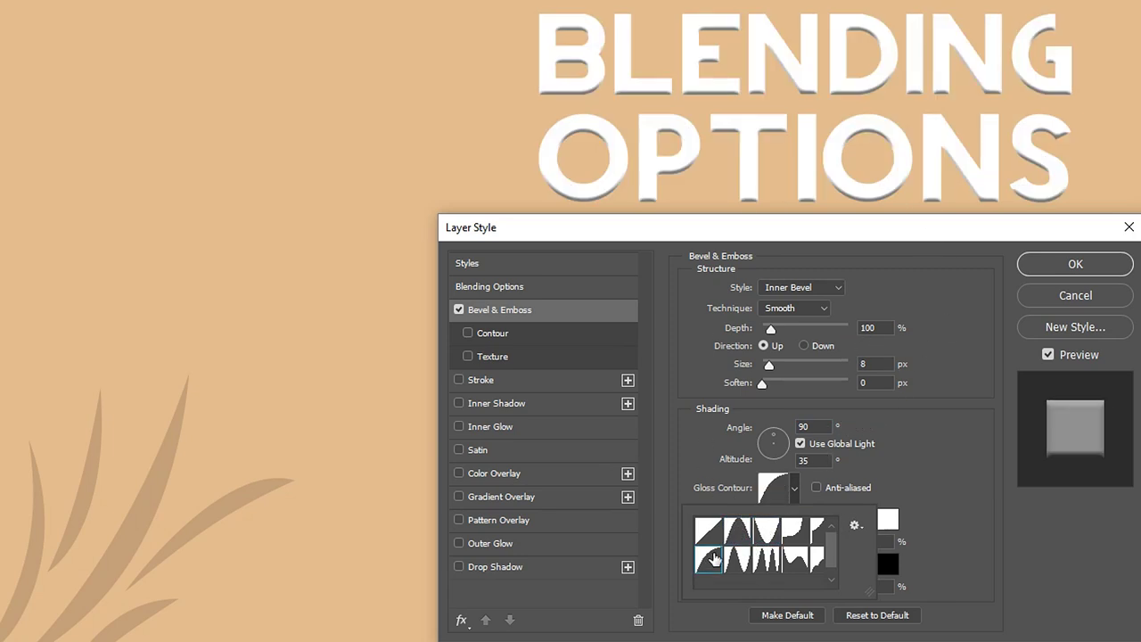
{"action": "left_click", "coordinate": [739, 571]}
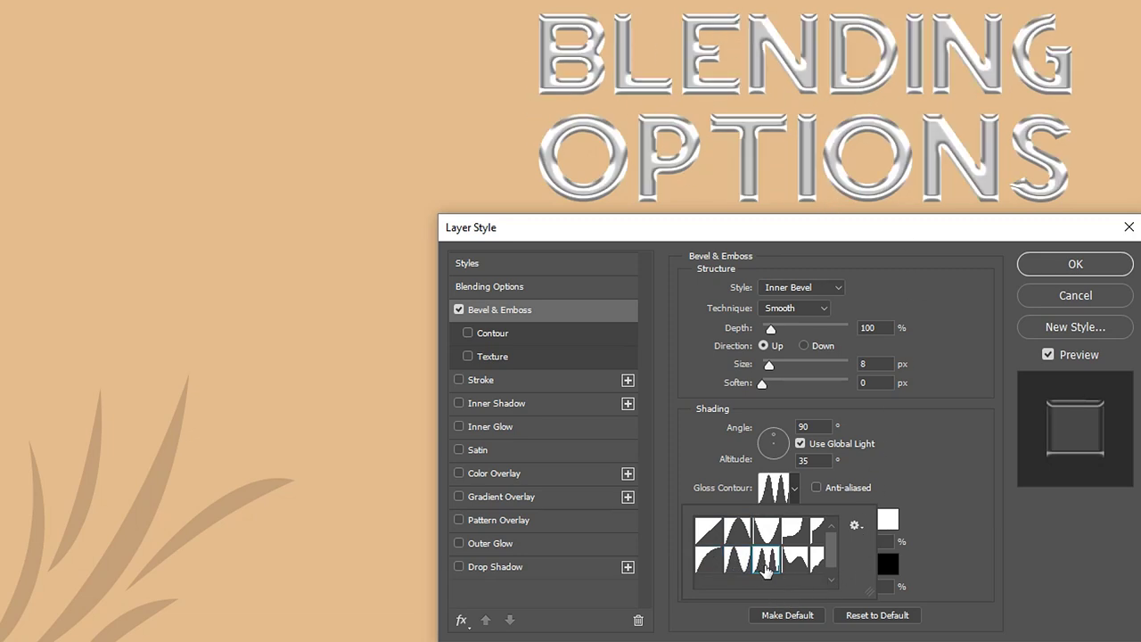
{"action": "left_click", "coordinate": [720, 530]}
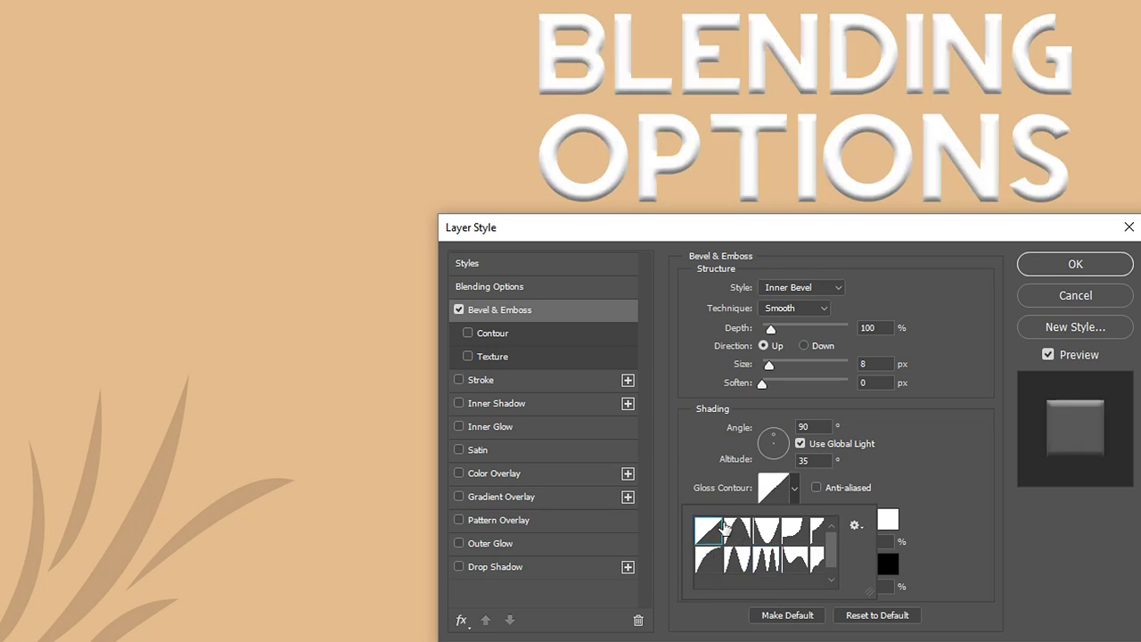
{"action": "left_click", "coordinate": [904, 453]}
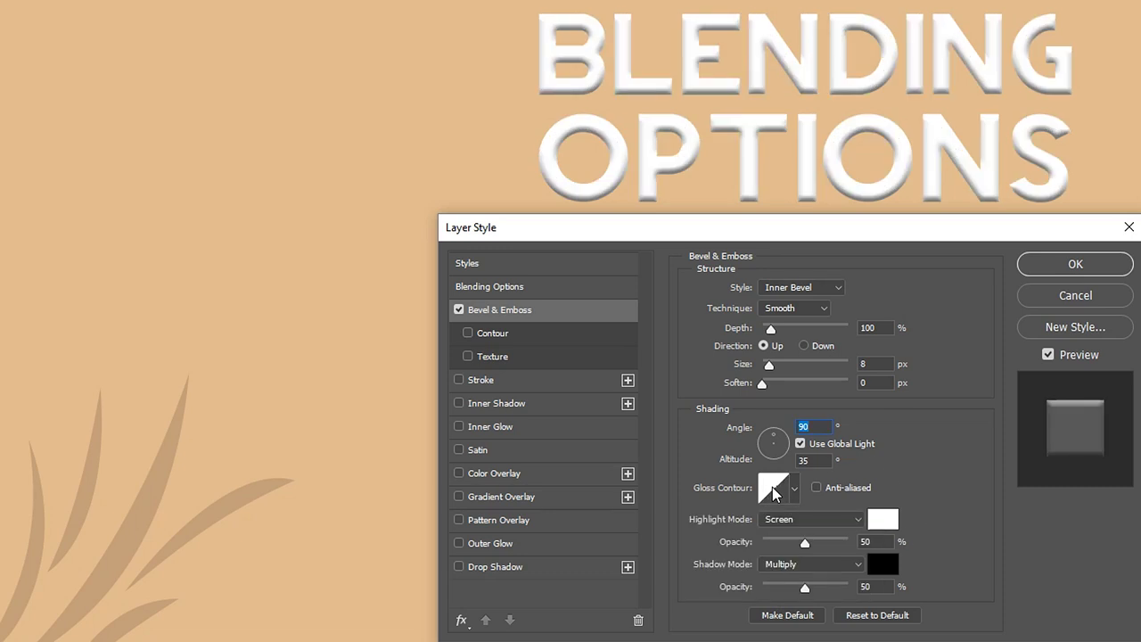
{"action": "left_click", "coordinate": [774, 493]}
{"action": "left_click", "coordinate": [643, 178]}
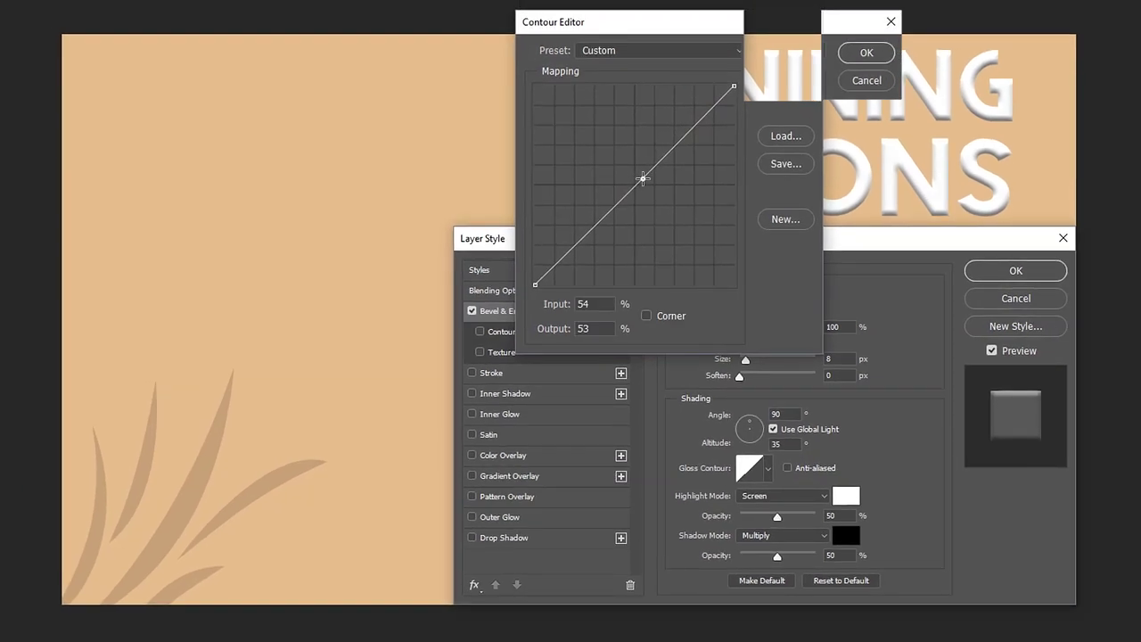
{"action": "left_click_drag", "start_coordinate": [638, 177], "coordinate": [611, 136]}
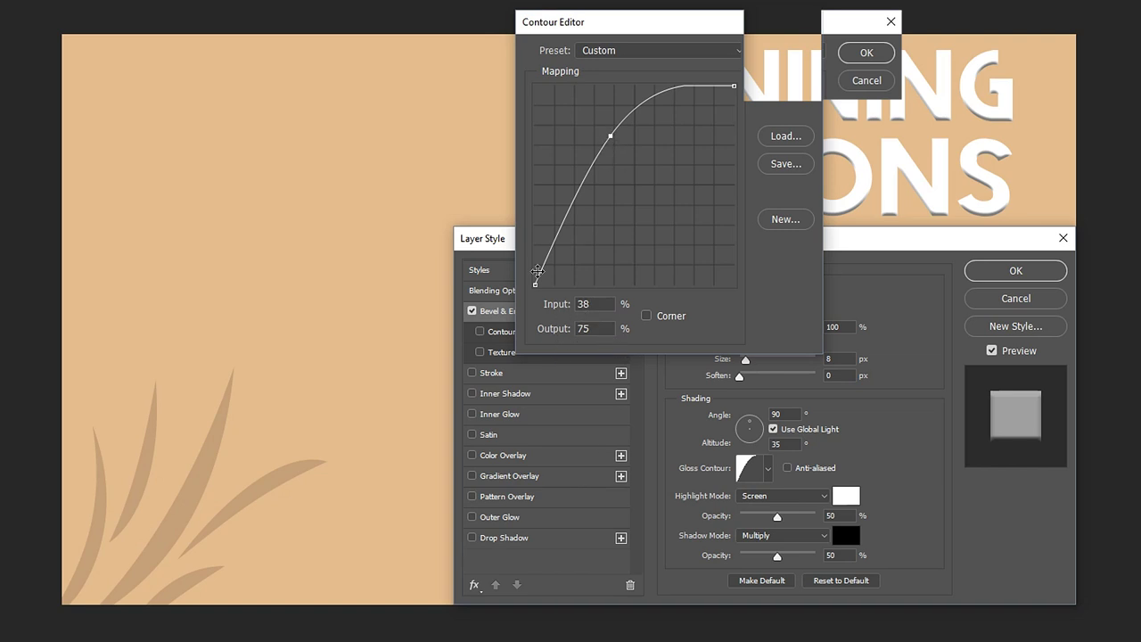
{"action": "left_click", "coordinate": [535, 284]}
{"action": "left_click", "coordinate": [613, 137]}
{"action": "left_click_drag", "start_coordinate": [599, 308], "coordinate": [519, 311]}
{"action": "type", "text": "50"}
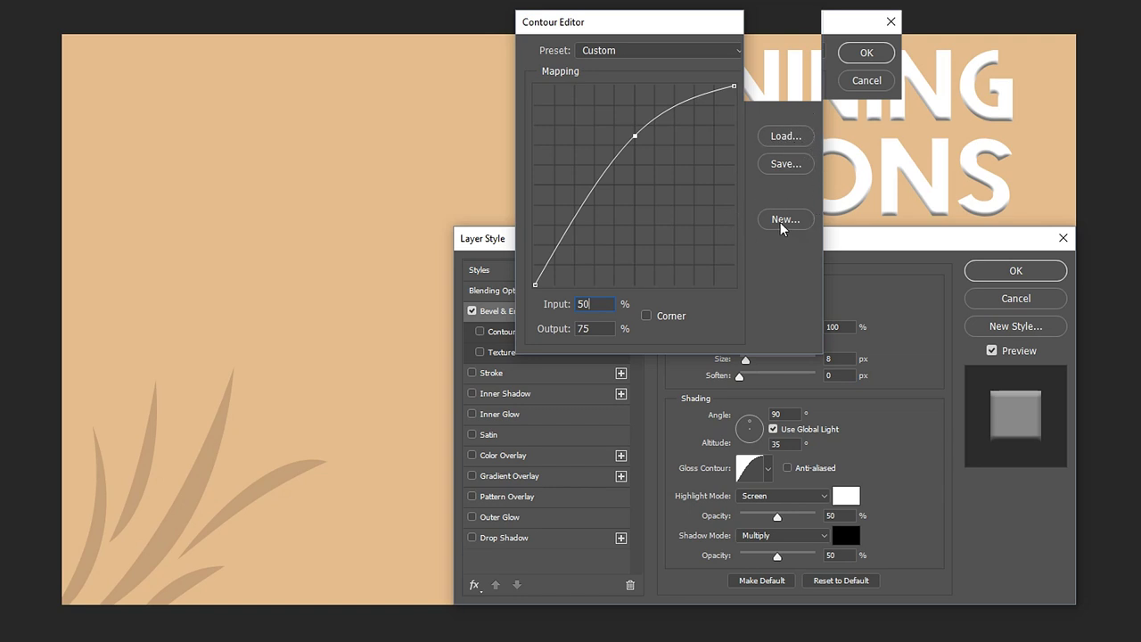
{"action": "left_click", "coordinate": [616, 51]}
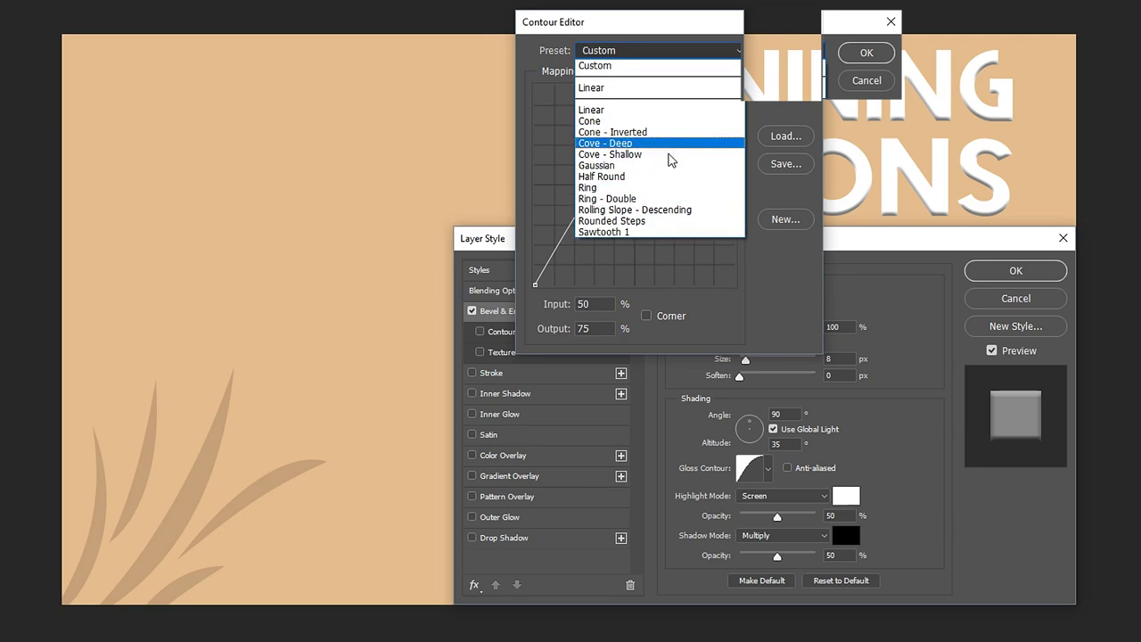
{"action": "left_click", "coordinate": [867, 80]}
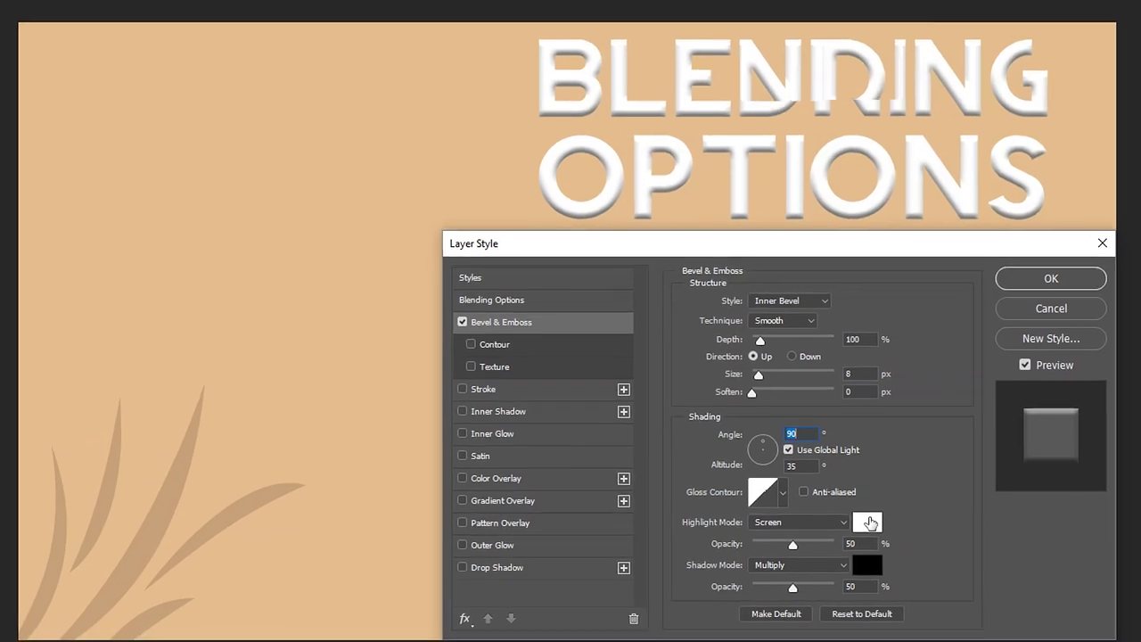
Try a red ff0000 Normal-mode highlight, then reset shading to defaults and test shadow opacity.
{"action": "left_click", "coordinate": [885, 520]}
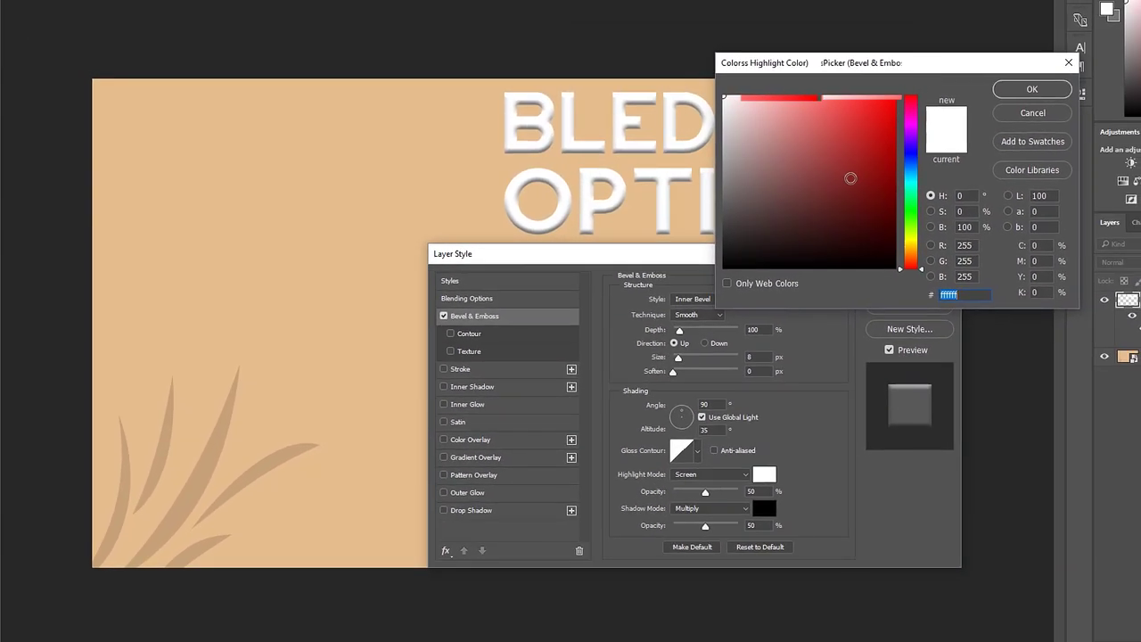
{"action": "type", "text": "ff0000"}
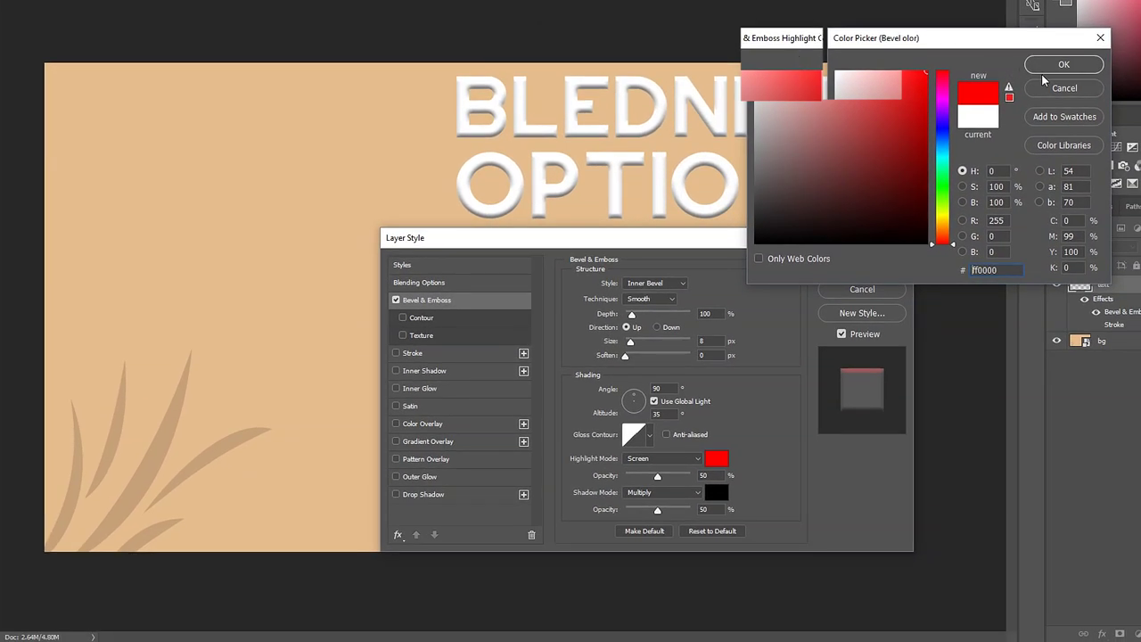
{"action": "left_click", "coordinate": [1049, 65]}
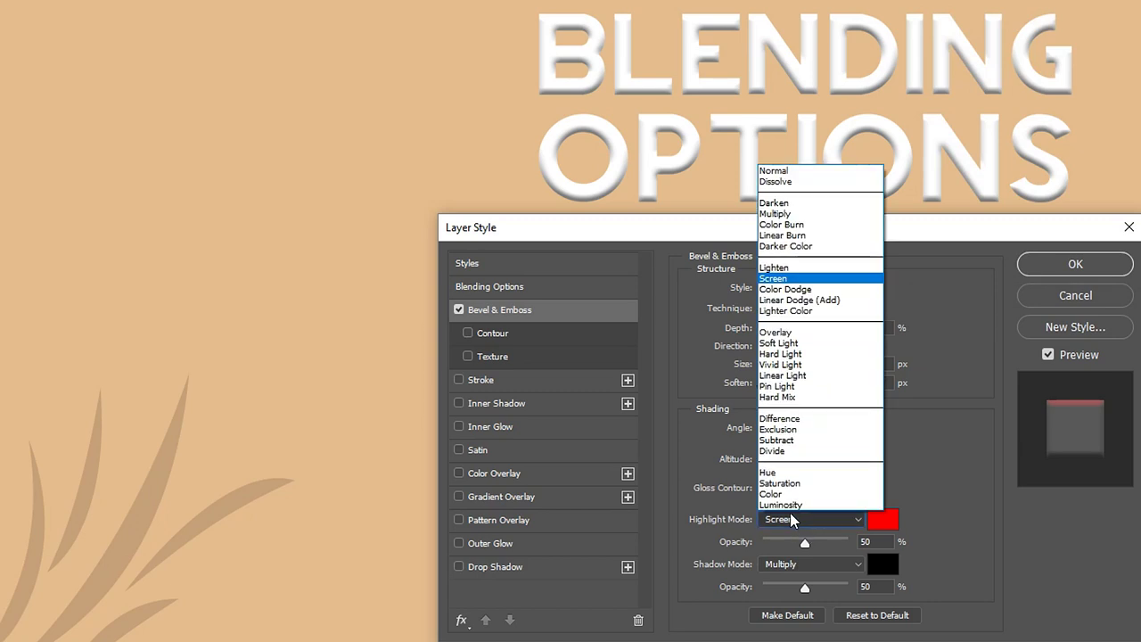
{"action": "left_click", "coordinate": [800, 523]}
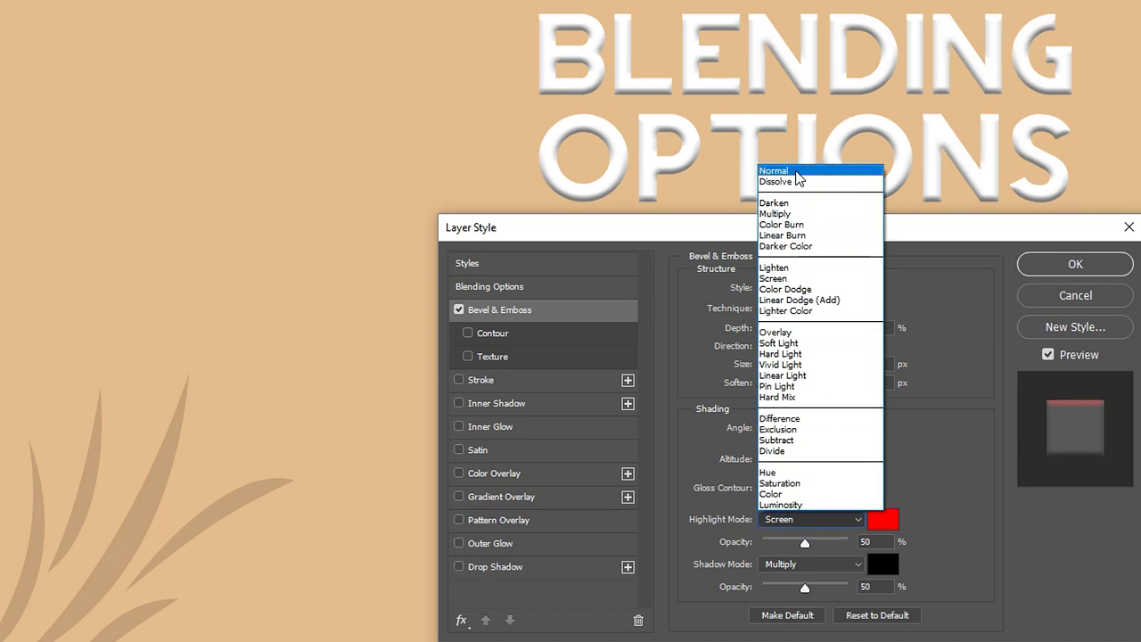
{"action": "left_click", "coordinate": [799, 171]}
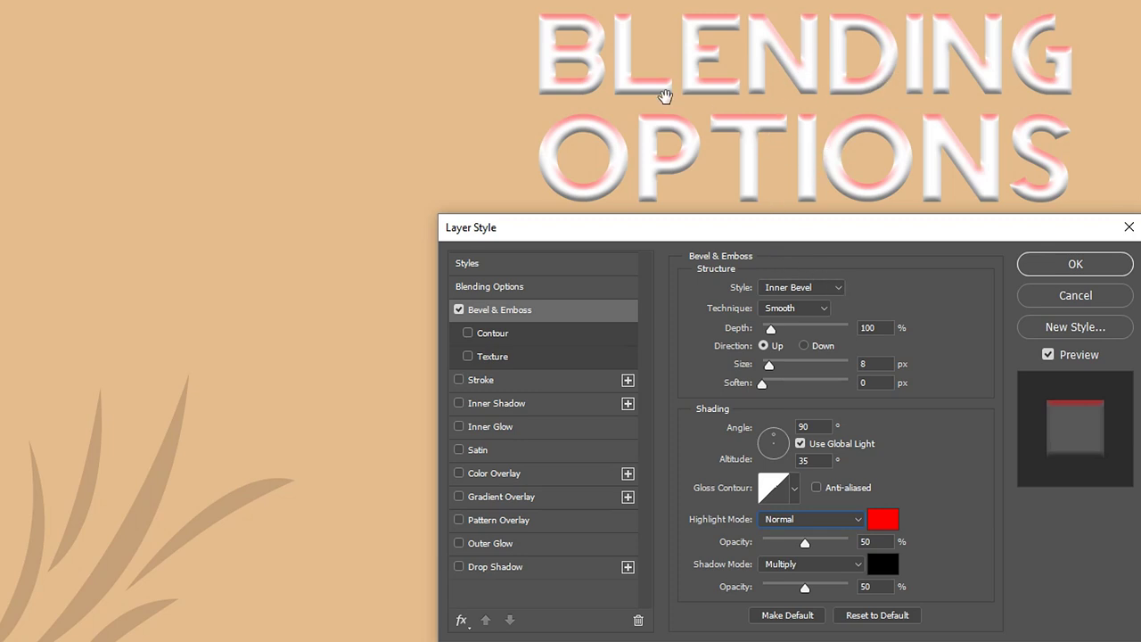
{"action": "left_click", "coordinate": [878, 616]}
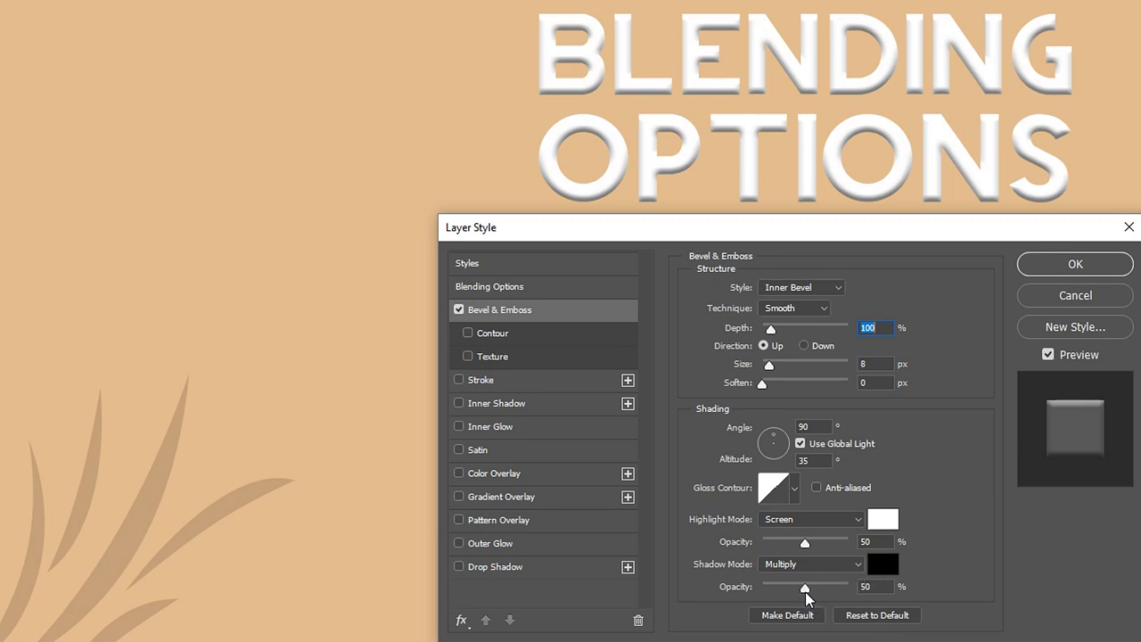
{"action": "mouse_move", "coordinate": [805, 590]}
{"action": "left_mouse_down"}
{"action": "mouse_move", "coordinate": [790, 593]}
{"action": "mouse_move", "coordinate": [852, 589]}
{"action": "mouse_move", "coordinate": [805, 589]}
{"action": "left_mouse_up"}
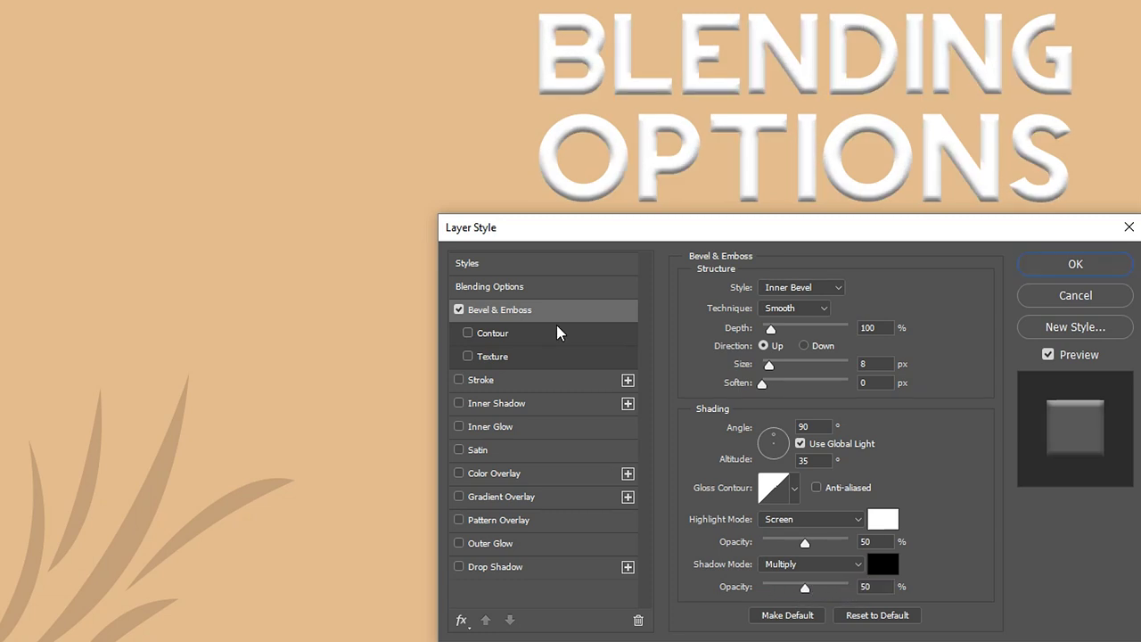
Try Cone, spiky and other bevel contour presets, then turn Contour off and enable Texture.
{"action": "left_click", "coordinate": [497, 334]}
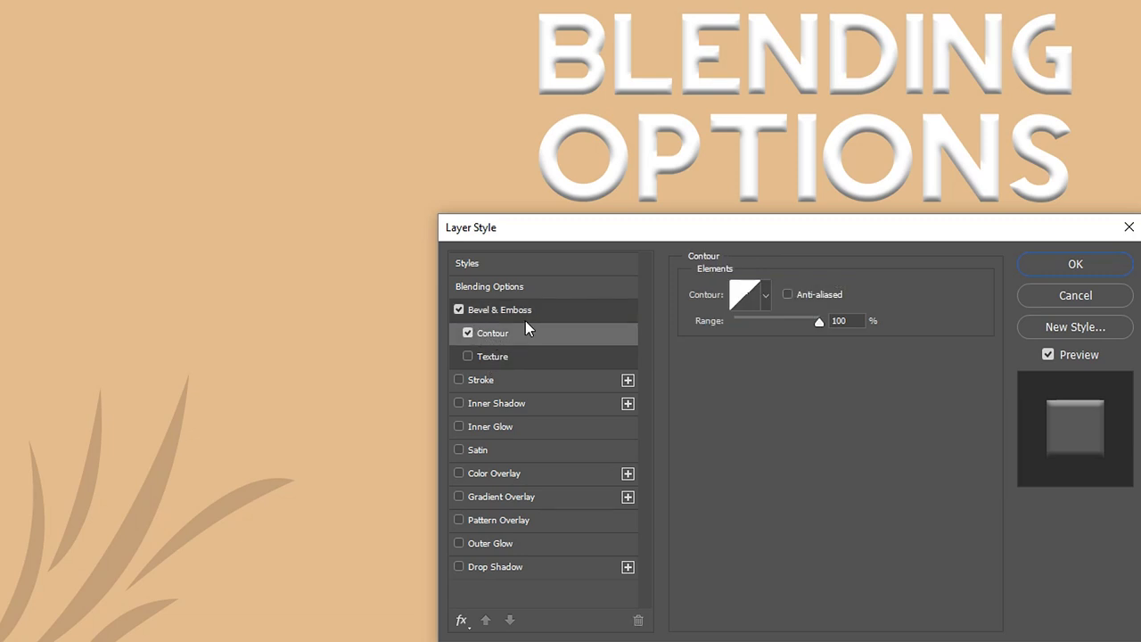
{"action": "left_click", "coordinate": [767, 294]}
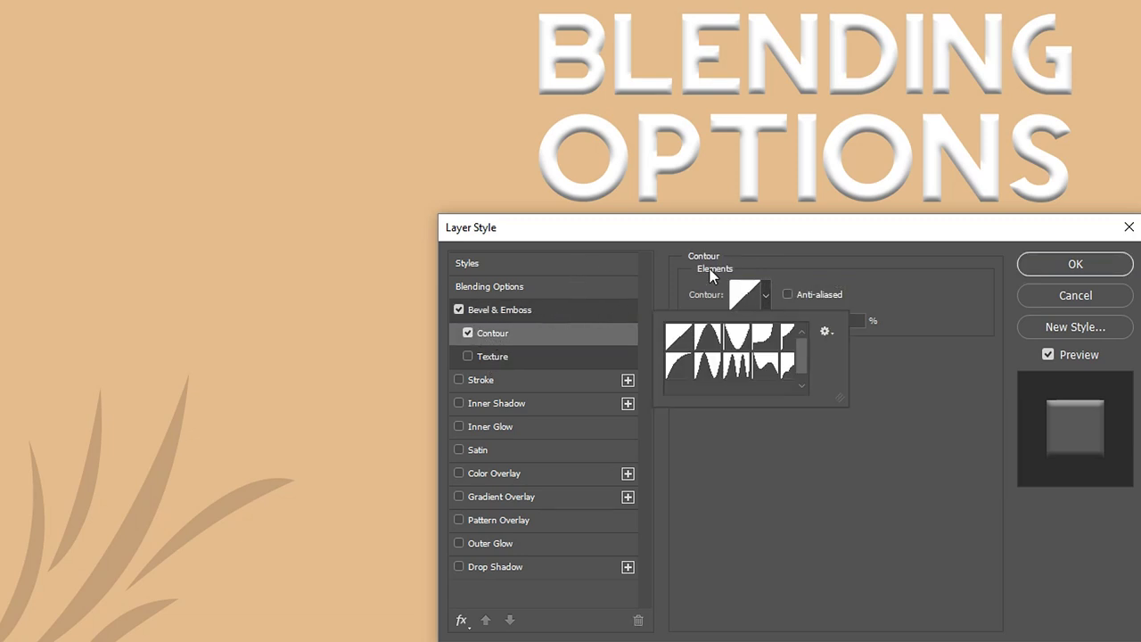
{"action": "left_click", "coordinate": [708, 337]}
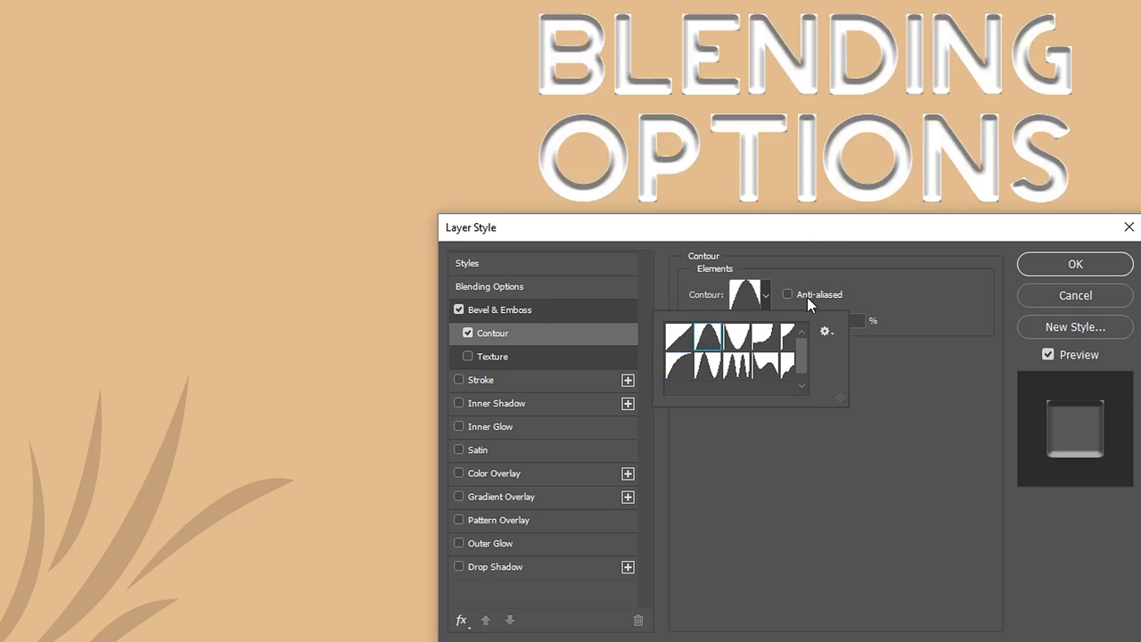
{"action": "left_click", "coordinate": [767, 346]}
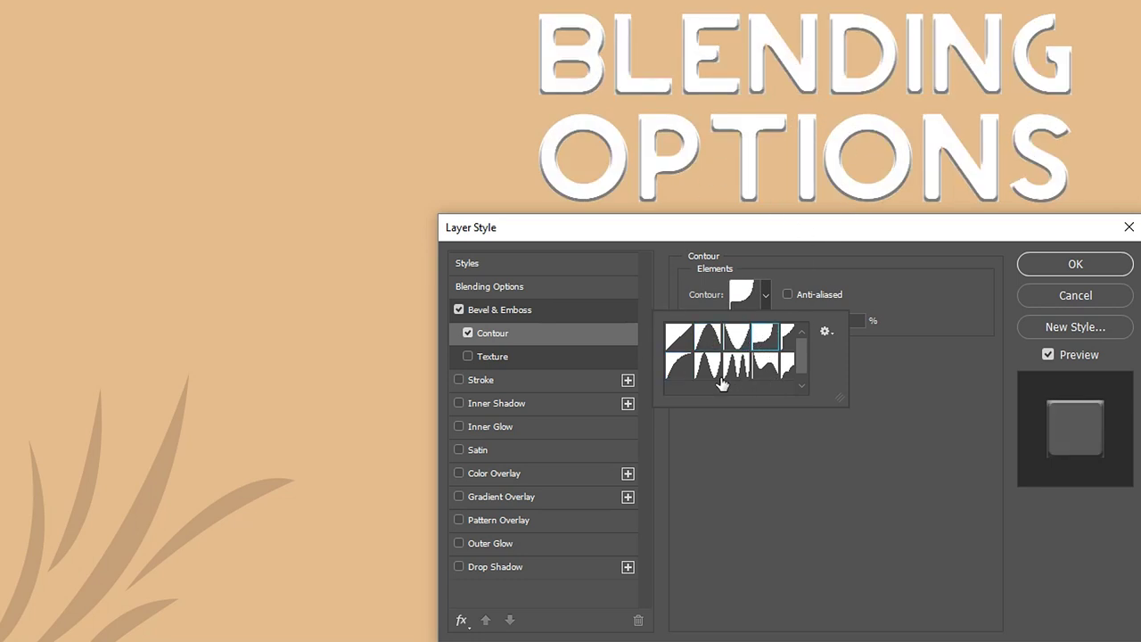
{"action": "left_click", "coordinate": [740, 379]}
{"action": "left_click", "coordinate": [706, 375]}
{"action": "left_click", "coordinate": [856, 369]}
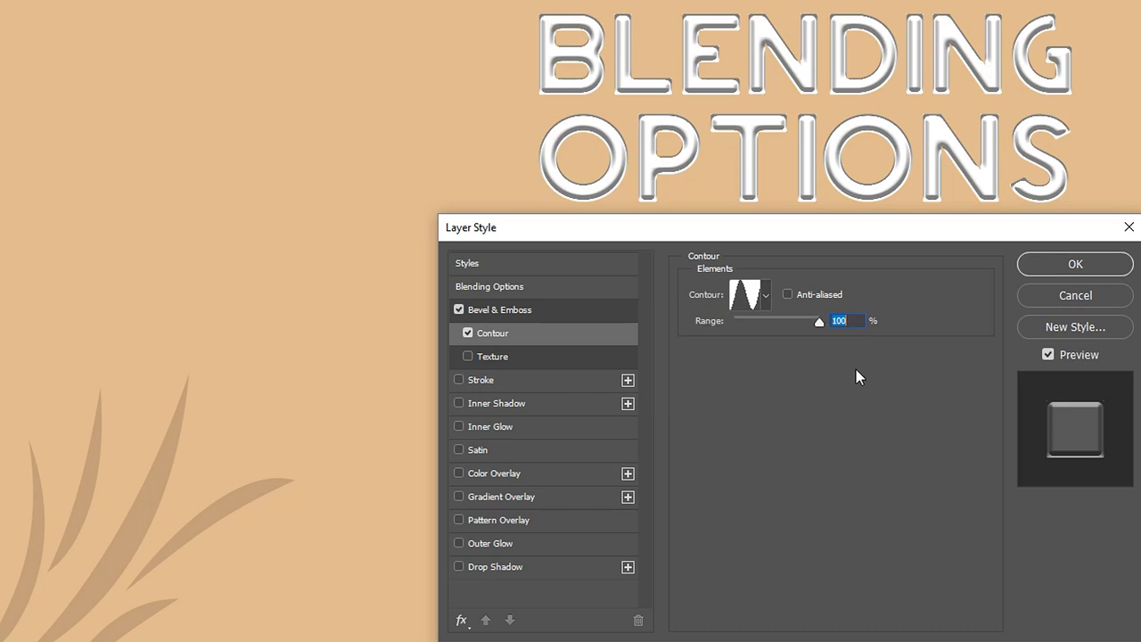
{"action": "left_click", "coordinate": [467, 333]}
{"action": "left_click", "coordinate": [503, 362]}
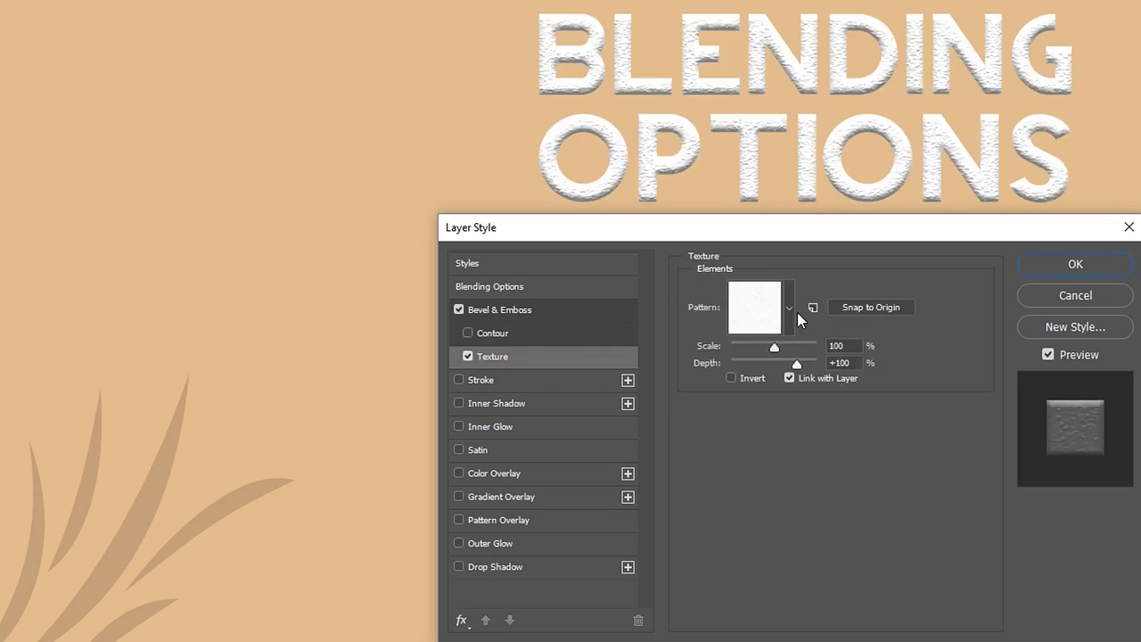
Apply the dark wavy pattern as texture at 129% scale, toggling Link with Layer and Invert.
{"action": "left_click", "coordinate": [789, 309]}
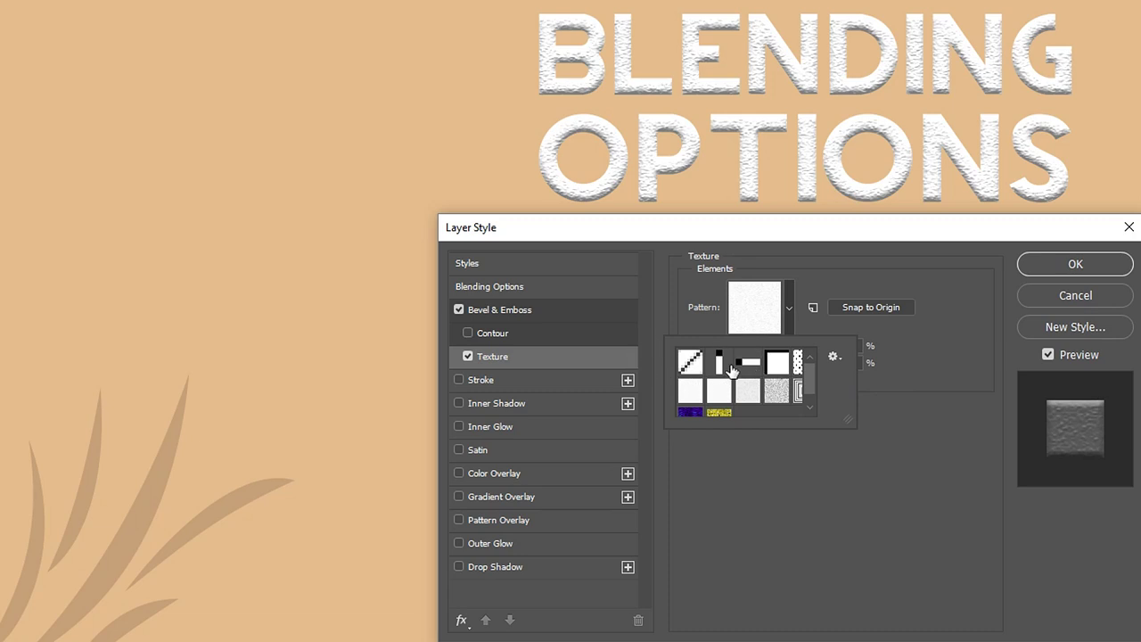
{"action": "scroll", "coordinate": [763, 387], "scroll_direction": "down", "scroll_amount": 1}
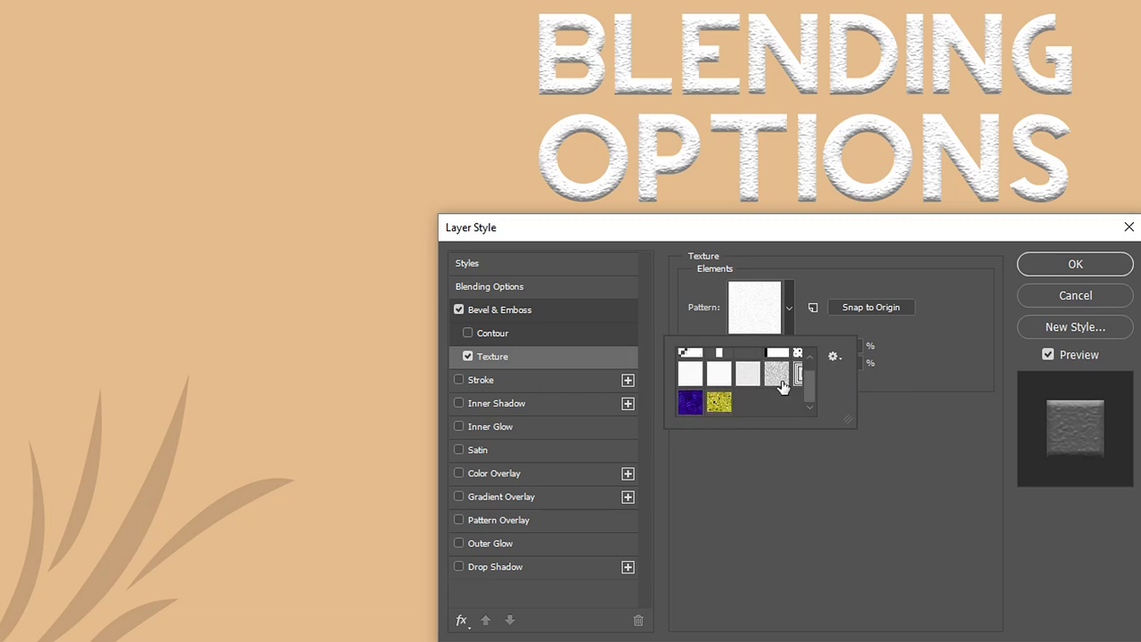
{"action": "left_click", "coordinate": [686, 406]}
{"action": "left_click", "coordinate": [794, 330]}
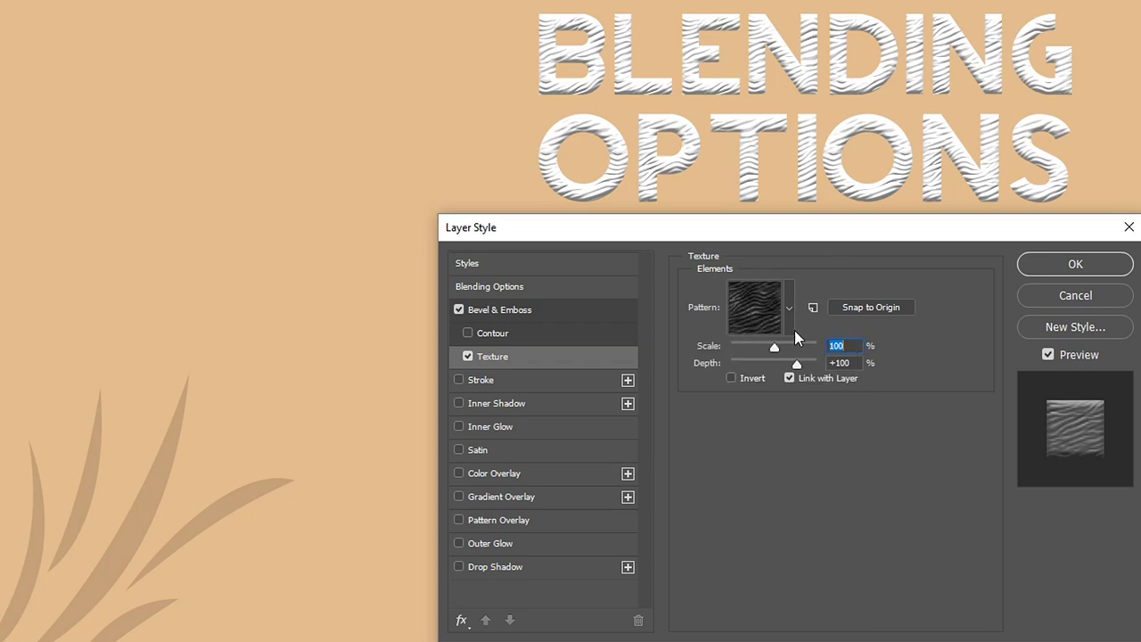
{"action": "mouse_move", "coordinate": [779, 351]}
{"action": "left_mouse_down"}
{"action": "mouse_move", "coordinate": [758, 353]}
{"action": "mouse_move", "coordinate": [777, 354]}
{"action": "left_mouse_up"}
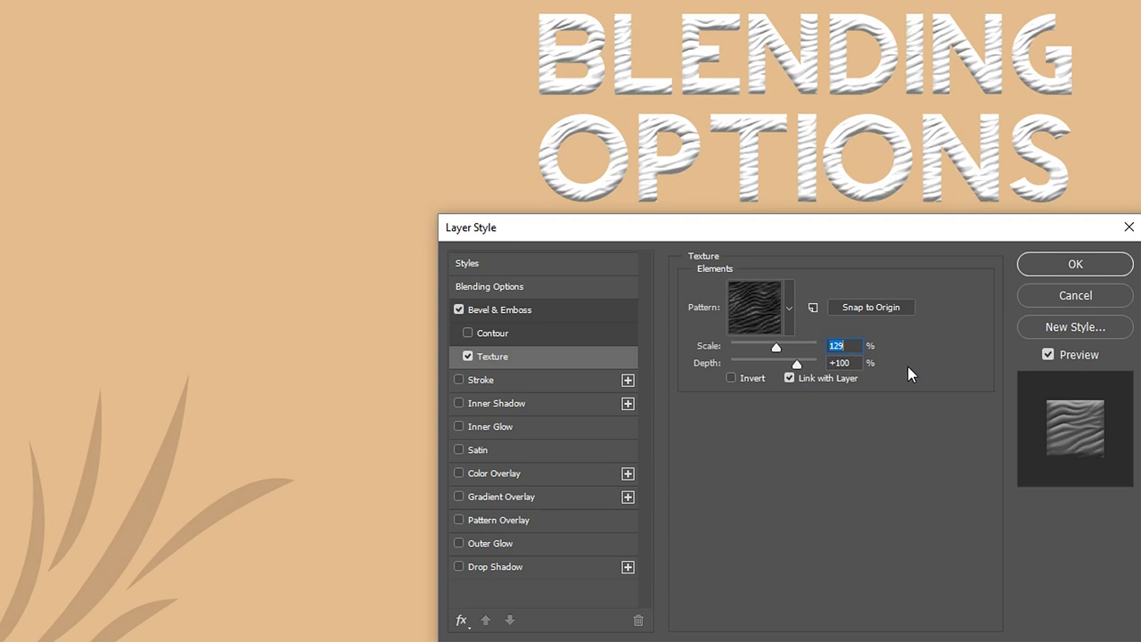
{"action": "left_click", "coordinate": [791, 379]}
{"action": "left_click", "coordinate": [790, 379]}
{"action": "left_click", "coordinate": [730, 379]}
{"action": "left_click", "coordinate": [730, 379]}
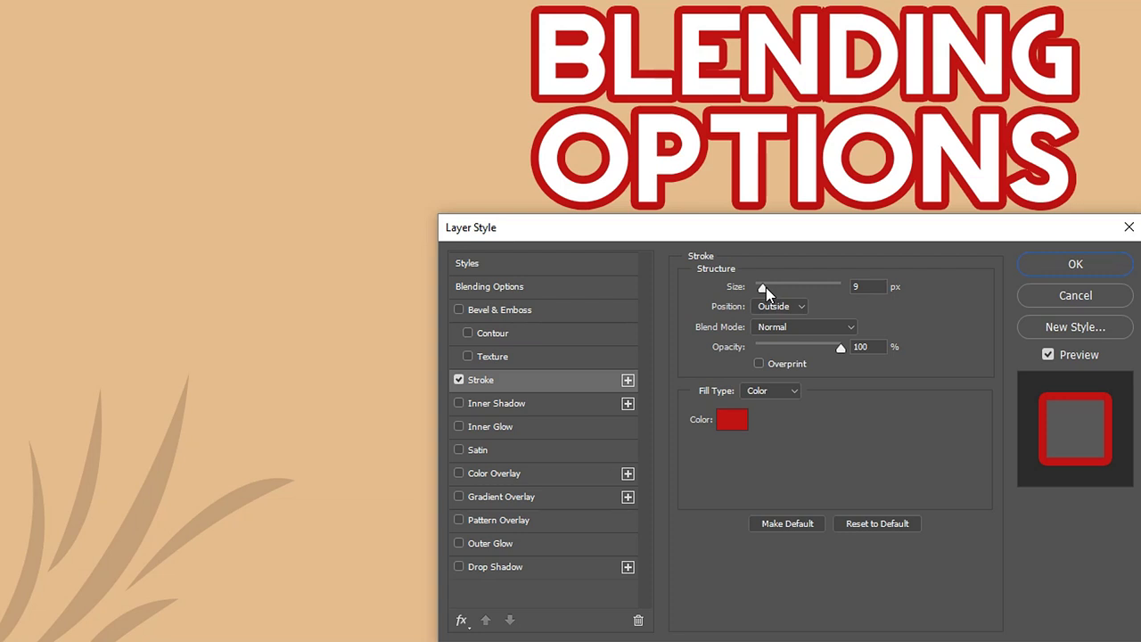
Try red stroke widths of 1 px and 250 px, then settle on 9 px.
{"action": "left_click_drag", "start_coordinate": [764, 292], "coordinate": [747, 294]}
{"action": "left_click", "coordinate": [842, 289]}
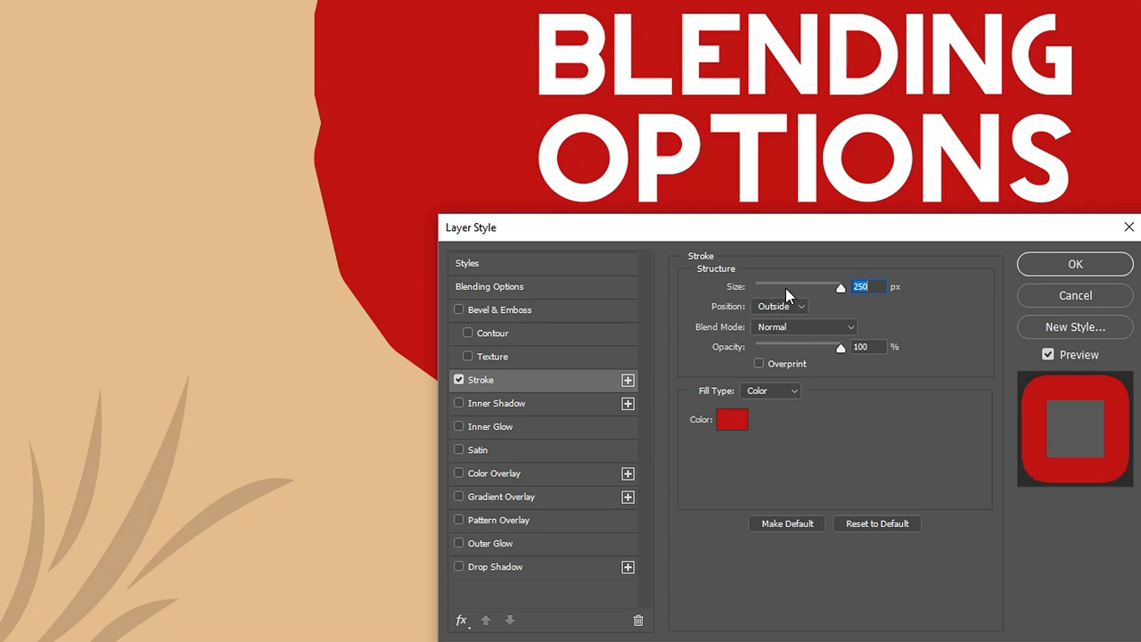
{"action": "key", "text": "ctrl+z"}
{"action": "left_click", "coordinate": [763, 293]}
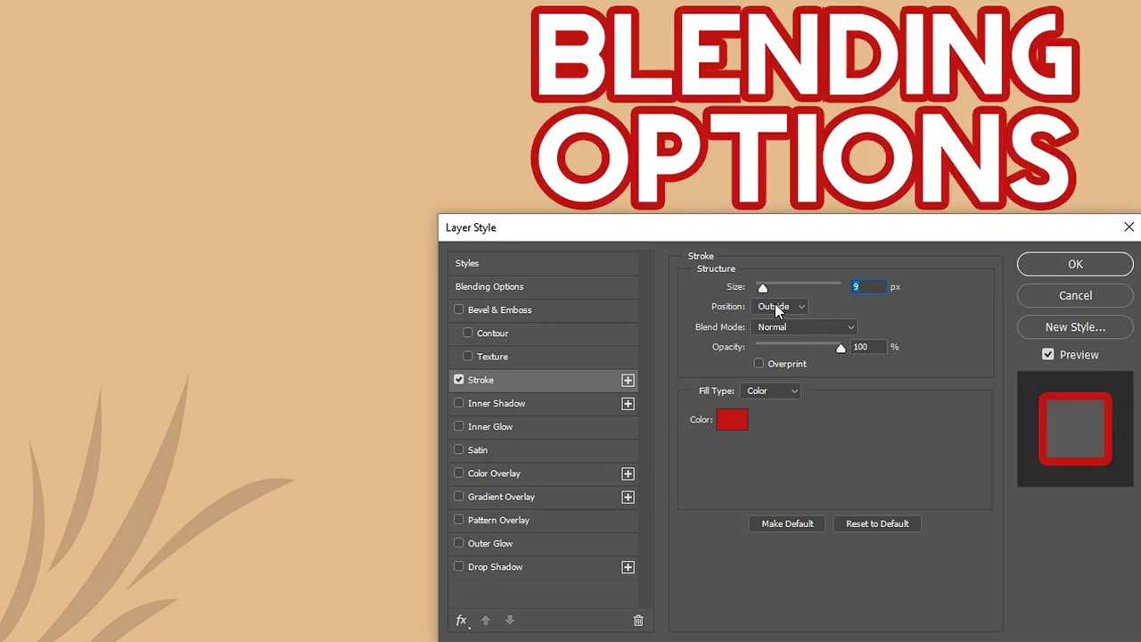
Compare Inside, Center and Outside stroke positions, ending on a 5 px Outside stroke.
{"action": "left_click", "coordinate": [777, 308]}
{"action": "left_click", "coordinate": [771, 318]}
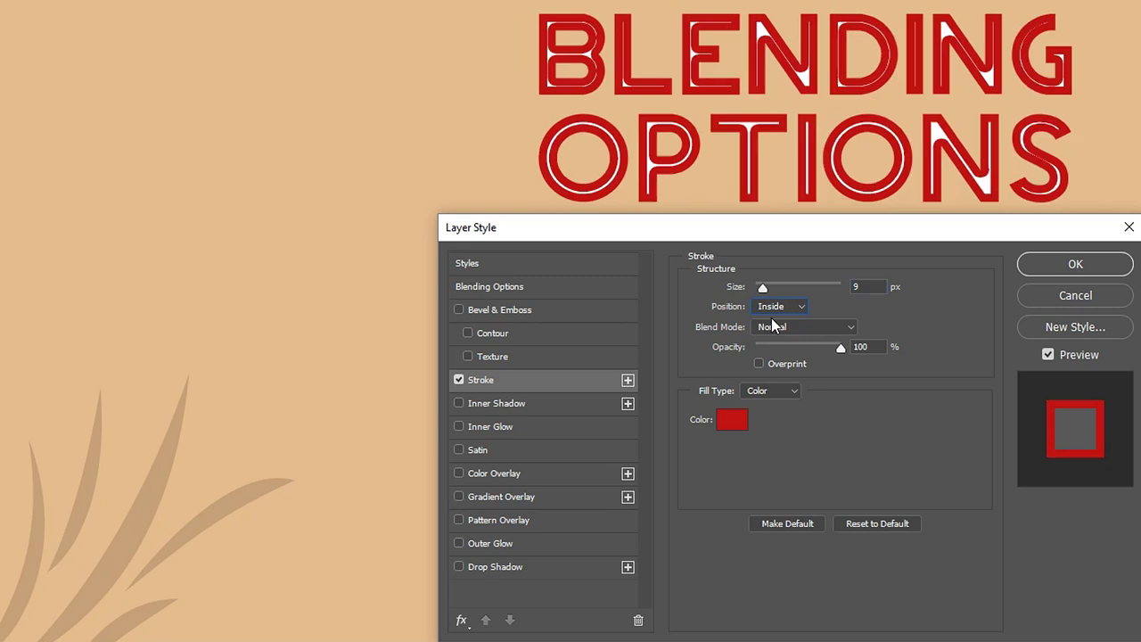
{"action": "left_click", "coordinate": [767, 335]}
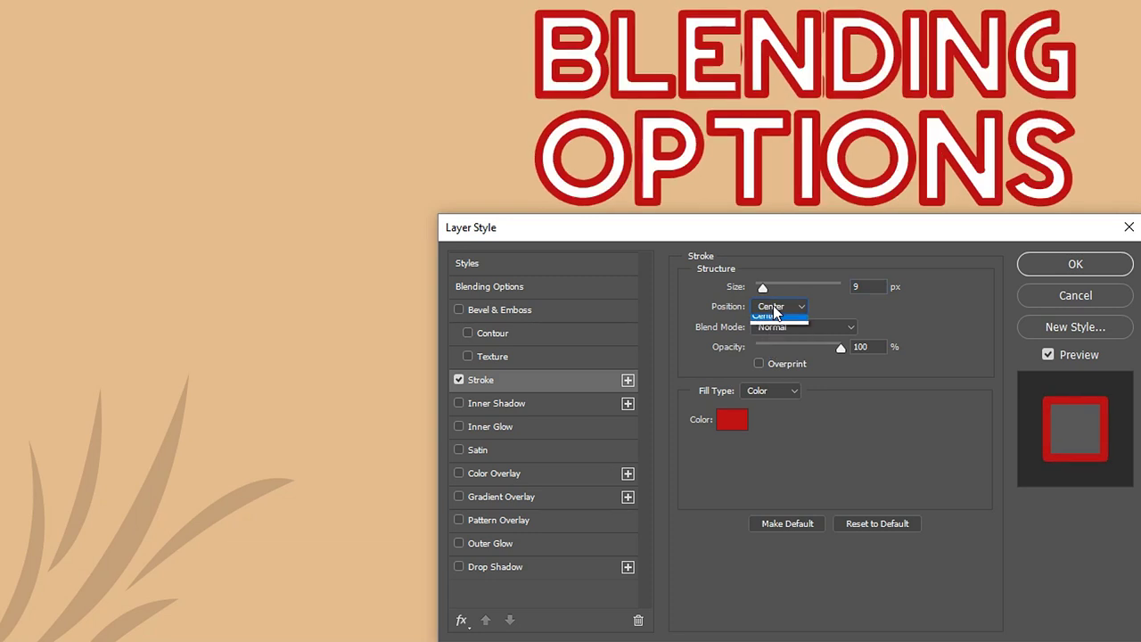
{"action": "left_click", "coordinate": [769, 315]}
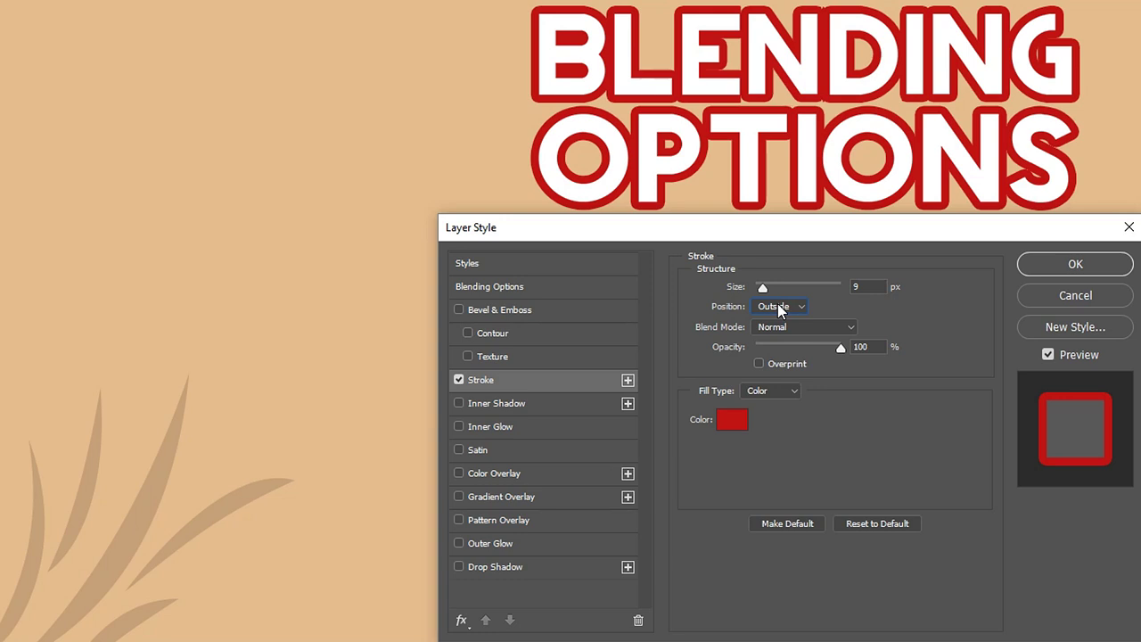
{"action": "left_click", "coordinate": [777, 305]}
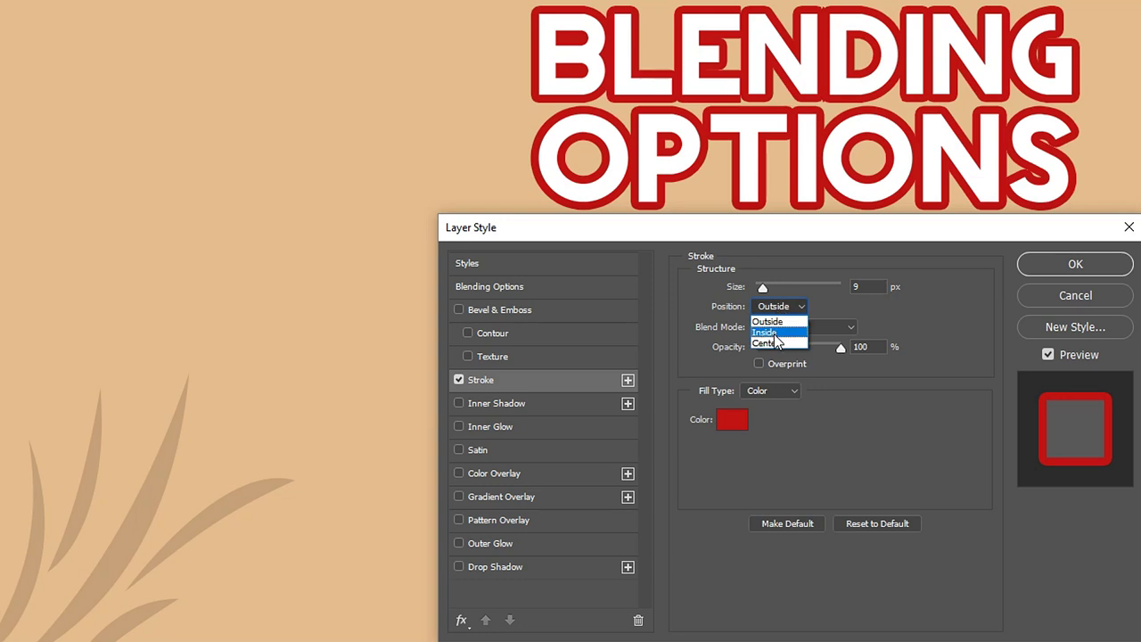
{"action": "left_click", "coordinate": [775, 334]}
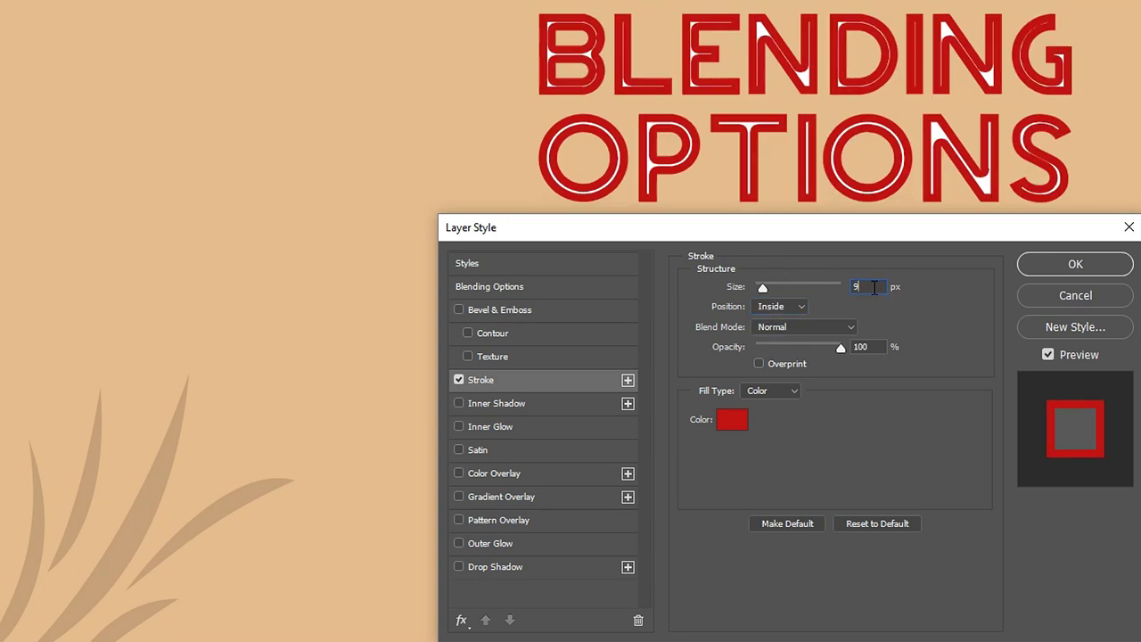
{"action": "scroll", "coordinate": [874, 287], "scroll_direction": "down", "scroll_amount": 8}
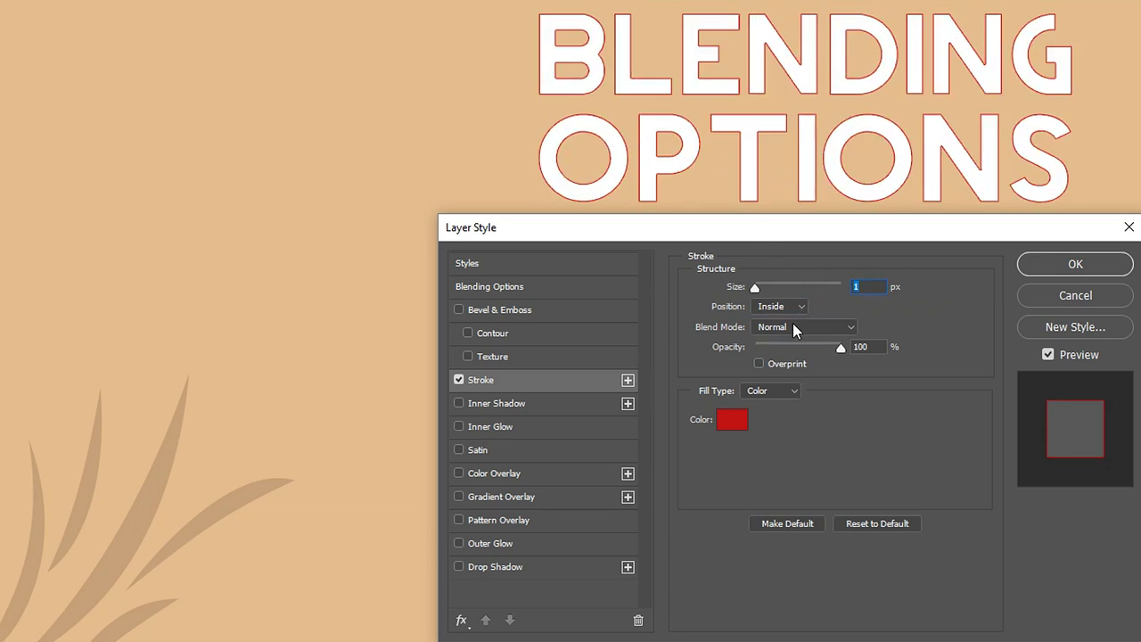
{"action": "left_click_drag", "start_coordinate": [755, 288], "coordinate": [757, 293]}
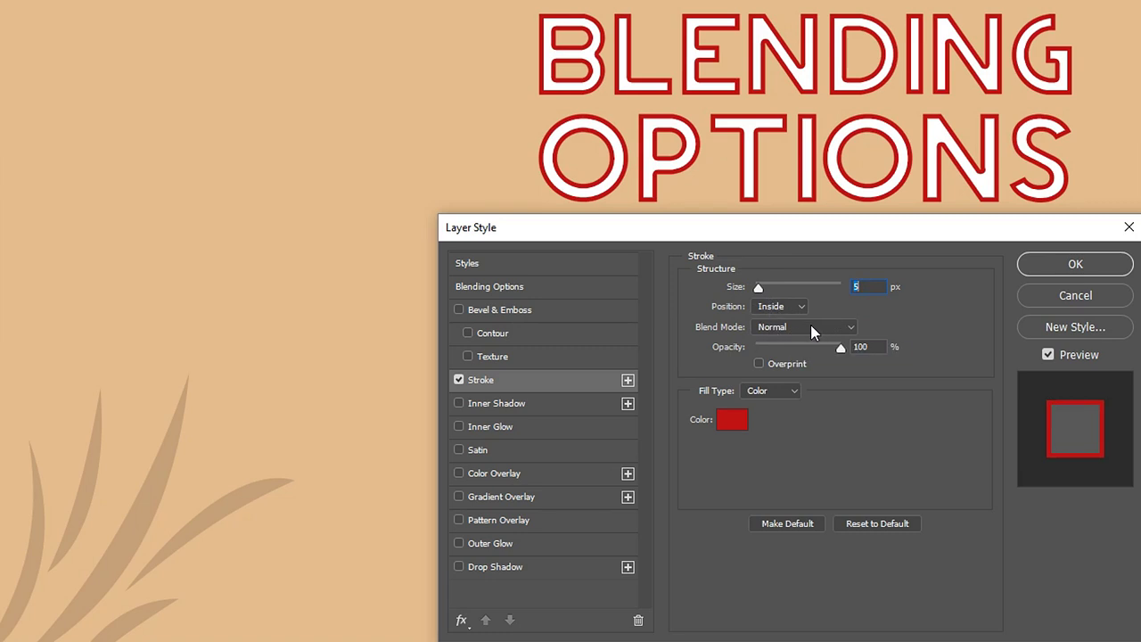
{"action": "left_click", "coordinate": [781, 306]}
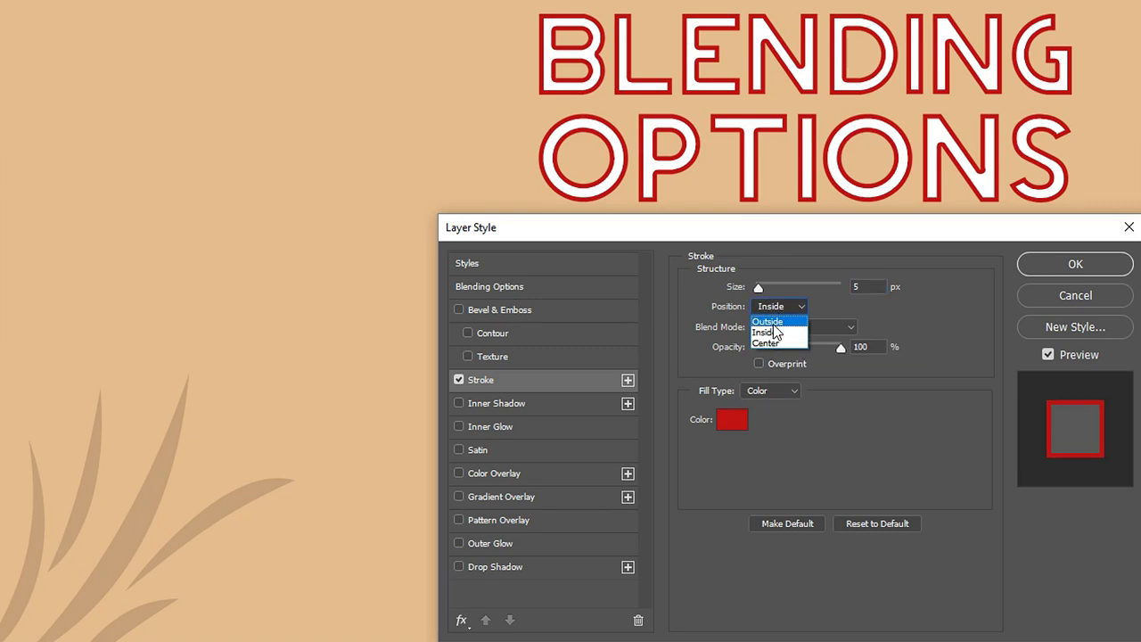
{"action": "left_click", "coordinate": [774, 319]}
Preview blend modes on the red stroke, stepping through Screen and Color Dodge.
{"action": "left_click", "coordinate": [795, 327]}
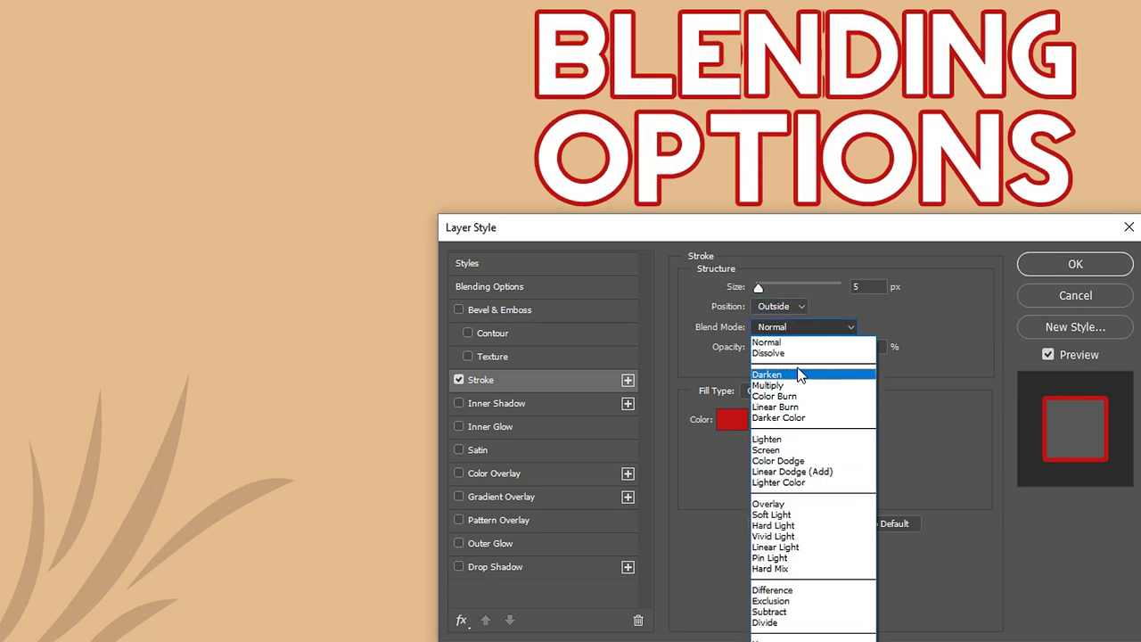
{"action": "left_click", "coordinate": [807, 326]}
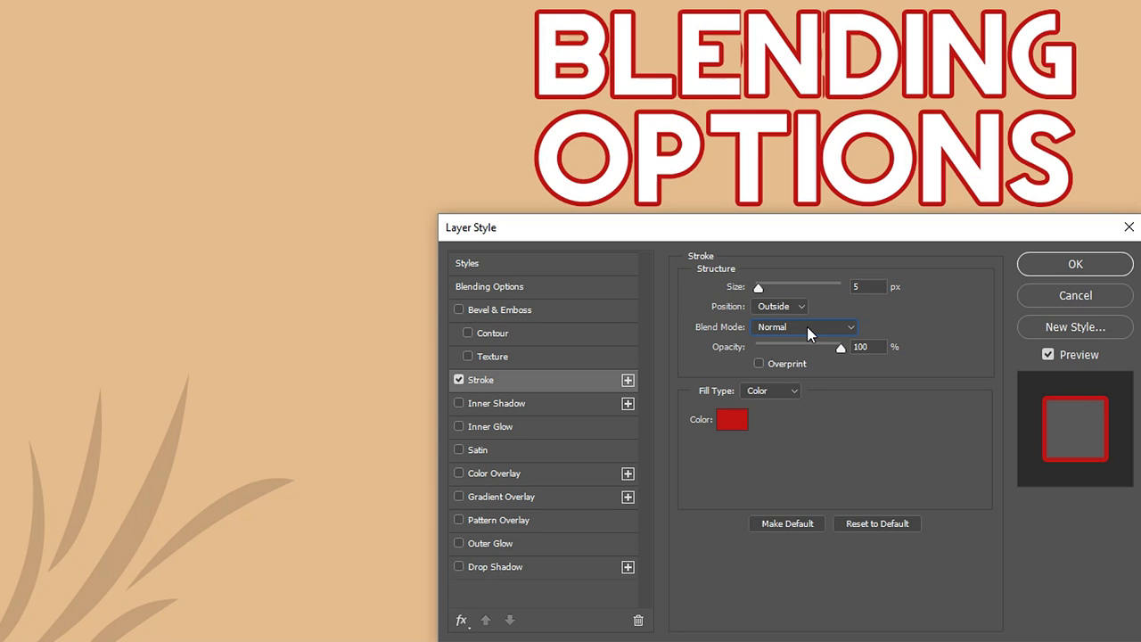
{"action": "left_click", "coordinate": [807, 326]}
{"action": "left_click", "coordinate": [799, 327]}
{"action": "key", "text": "Down"}
{"action": "key", "text": "Down"}
{"action": "key", "text": "Down"}
{"action": "key", "text": "Down"}
{"action": "key", "text": "Down"}
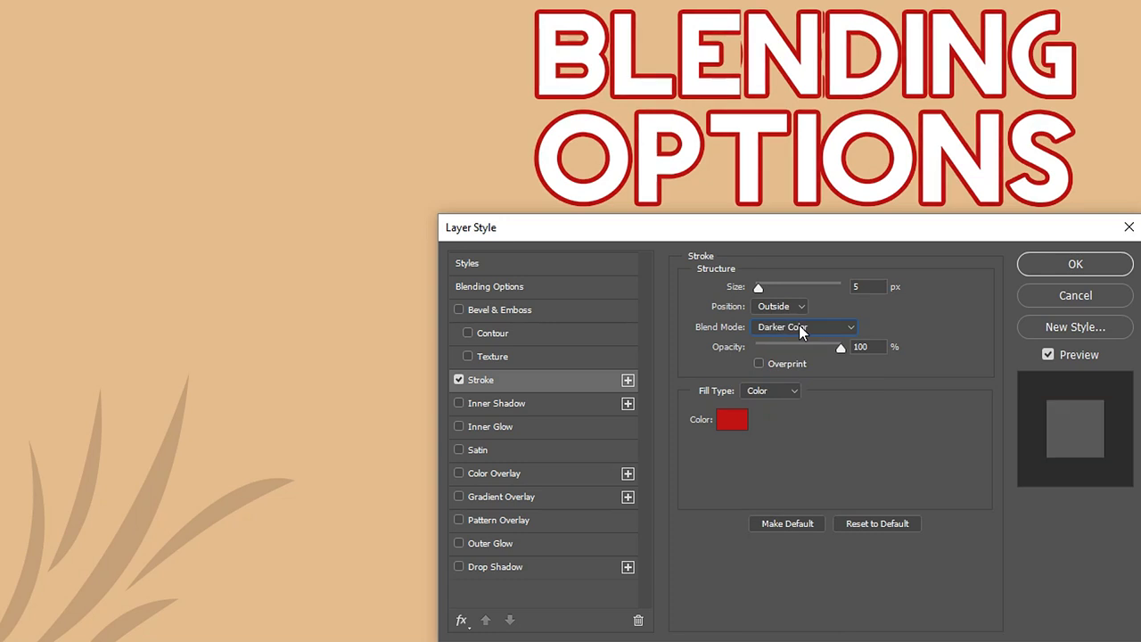
{"action": "key", "text": "Down"}
{"action": "key", "text": "Down"}
{"action": "key", "text": "Down"}
{"action": "key", "text": "Up"}
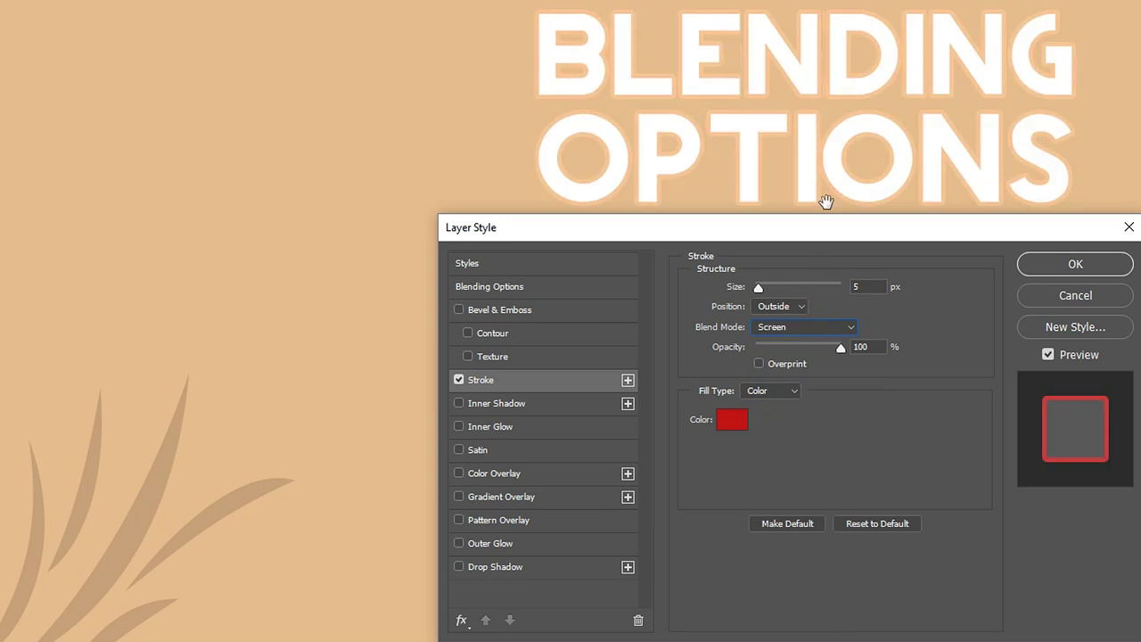
{"action": "key", "text": "Down"}
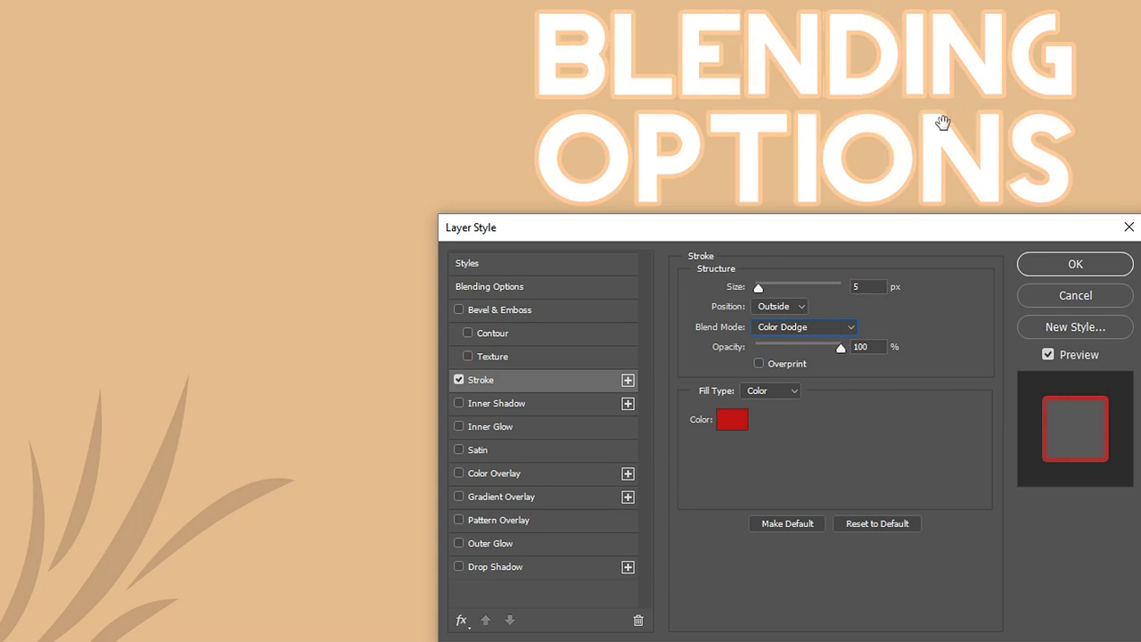
Set the stroke's blend mode to Overlay and bring up its Fill Type choices.
{"action": "left_click", "coordinate": [841, 332]}
{"action": "left_click", "coordinate": [785, 502]}
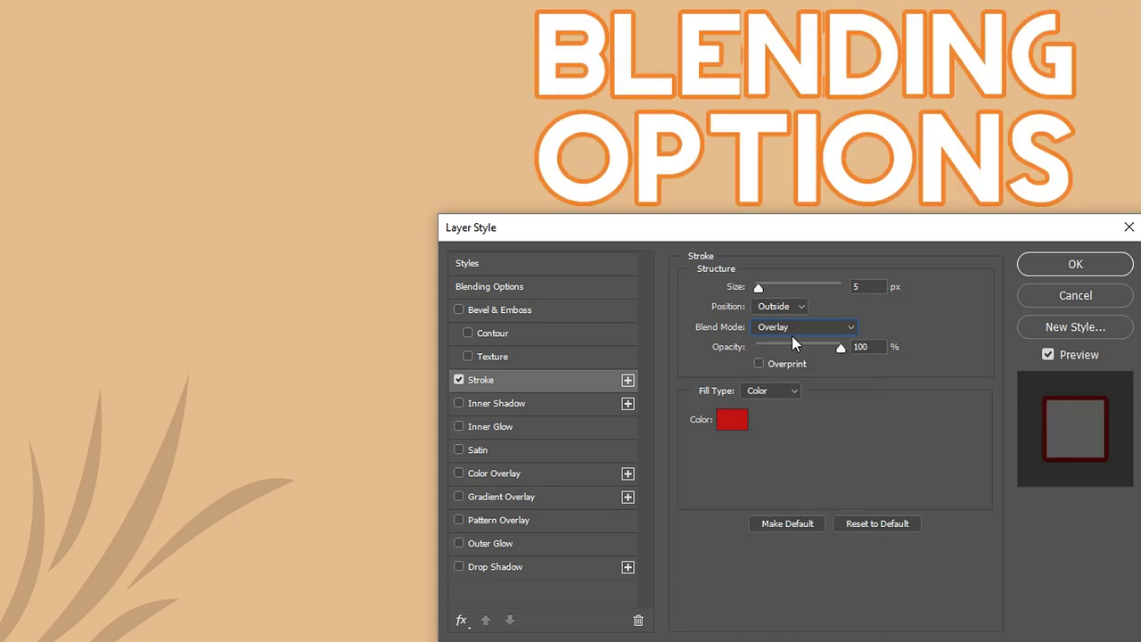
{"action": "scroll", "coordinate": [801, 332], "scroll_direction": "up", "scroll_amount": 12}
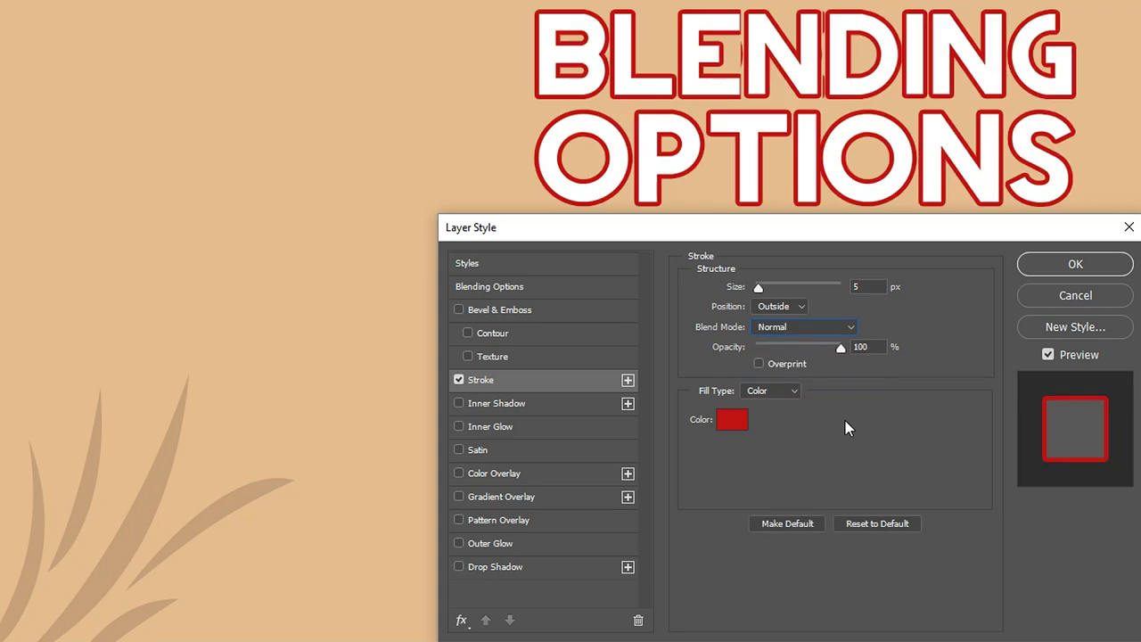
{"action": "left_click", "coordinate": [767, 392]}
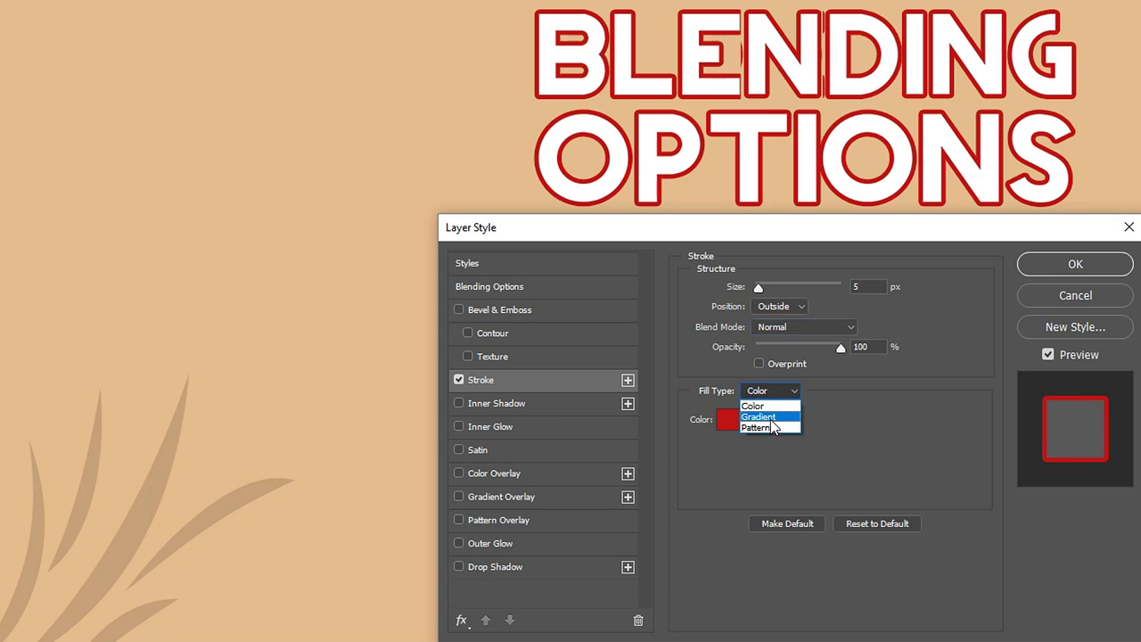
Fill the stroke with a gradient, previewing Radial, Angle and Diamond before settling on Linear.
{"action": "left_click", "coordinate": [758, 416]}
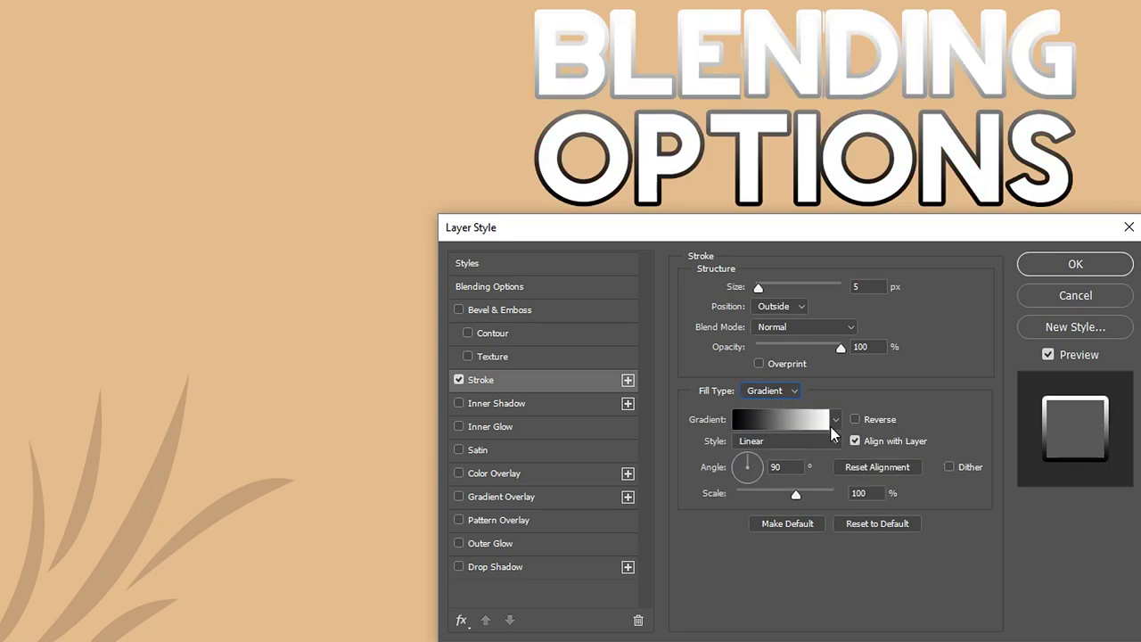
{"action": "left_click", "coordinate": [755, 443]}
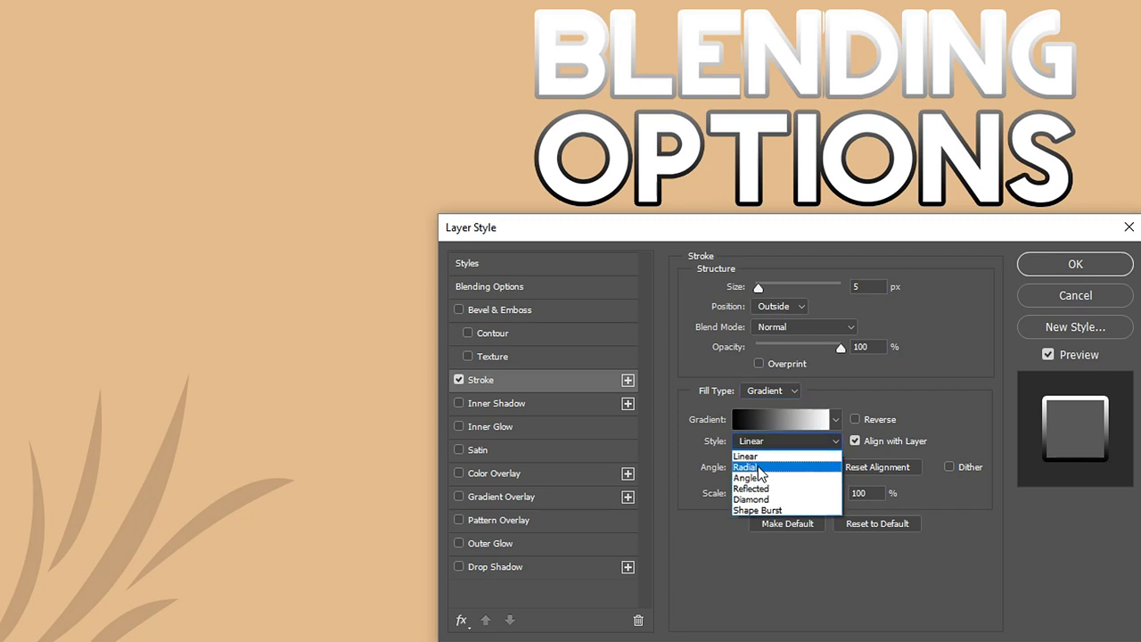
{"action": "left_click", "coordinate": [756, 466]}
{"action": "left_click", "coordinate": [756, 441]}
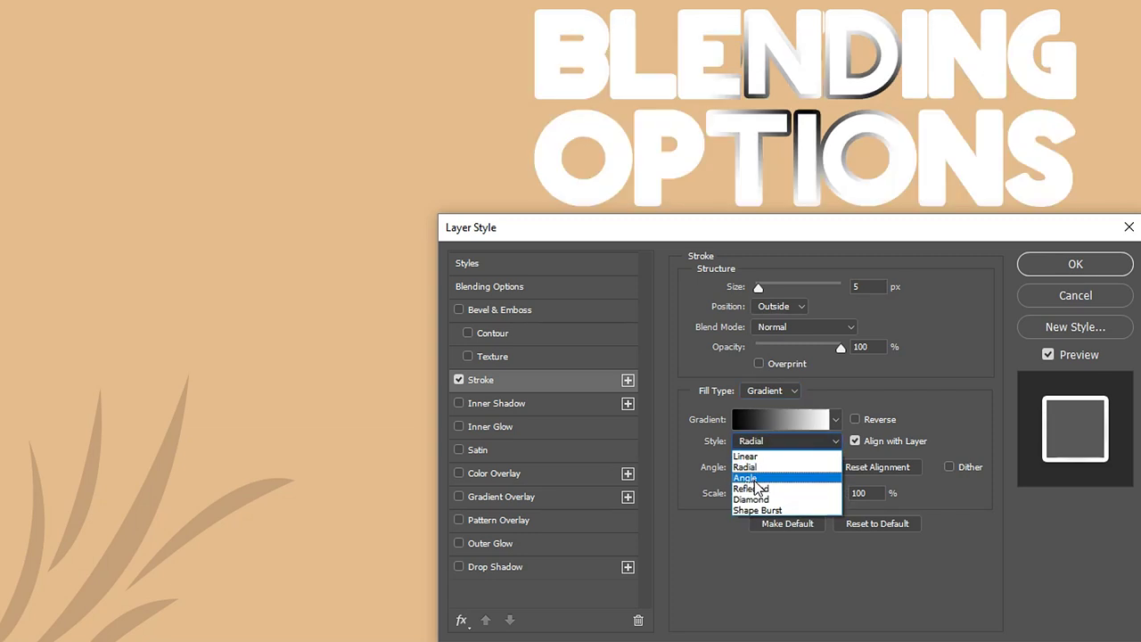
{"action": "left_click", "coordinate": [757, 474]}
{"action": "left_click", "coordinate": [758, 443]}
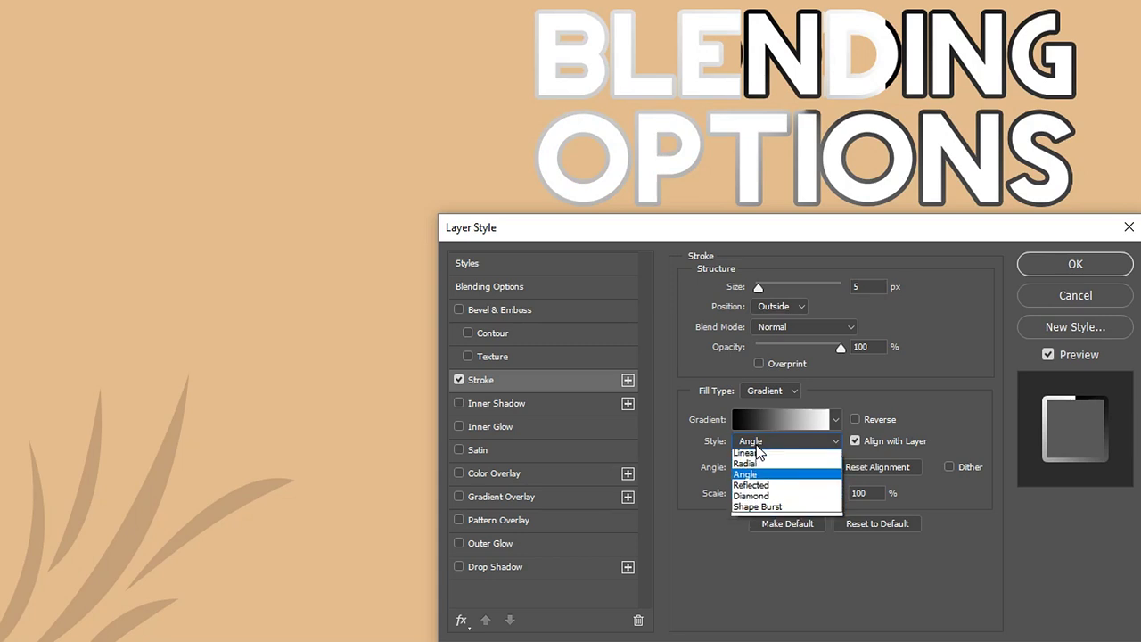
{"action": "left_click", "coordinate": [765, 500]}
{"action": "left_click", "coordinate": [754, 443]}
{"action": "left_click", "coordinate": [749, 456]}
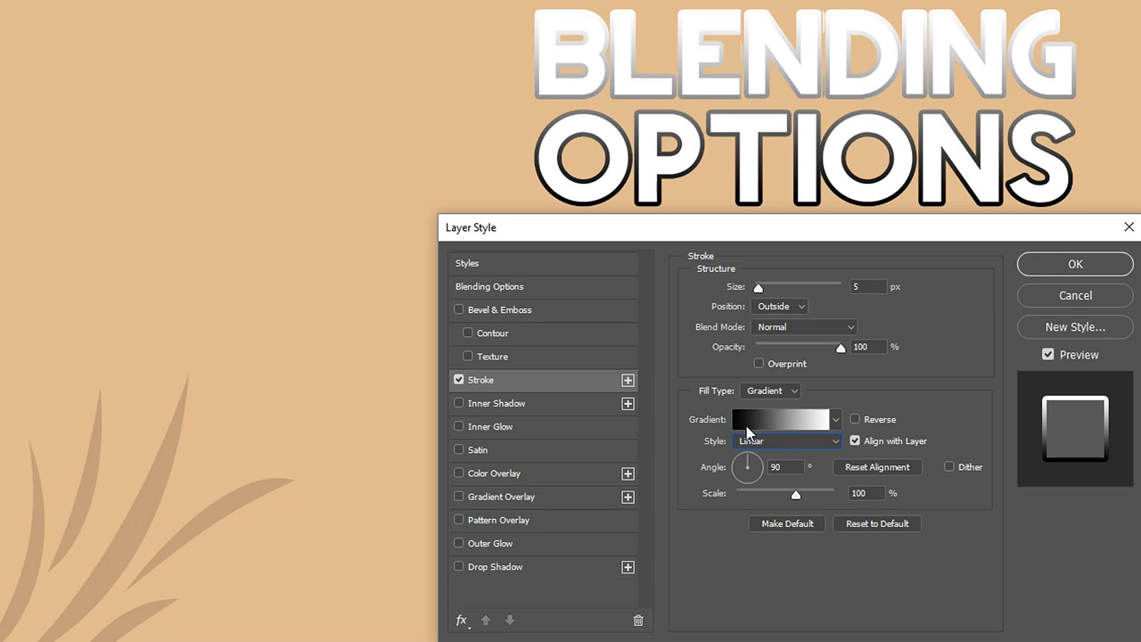
{"action": "left_click", "coordinate": [748, 419]}
Fade the gradient's right opacity stop to transparent, then restore it to fully opaque.
{"action": "left_click", "coordinate": [325, 336]}
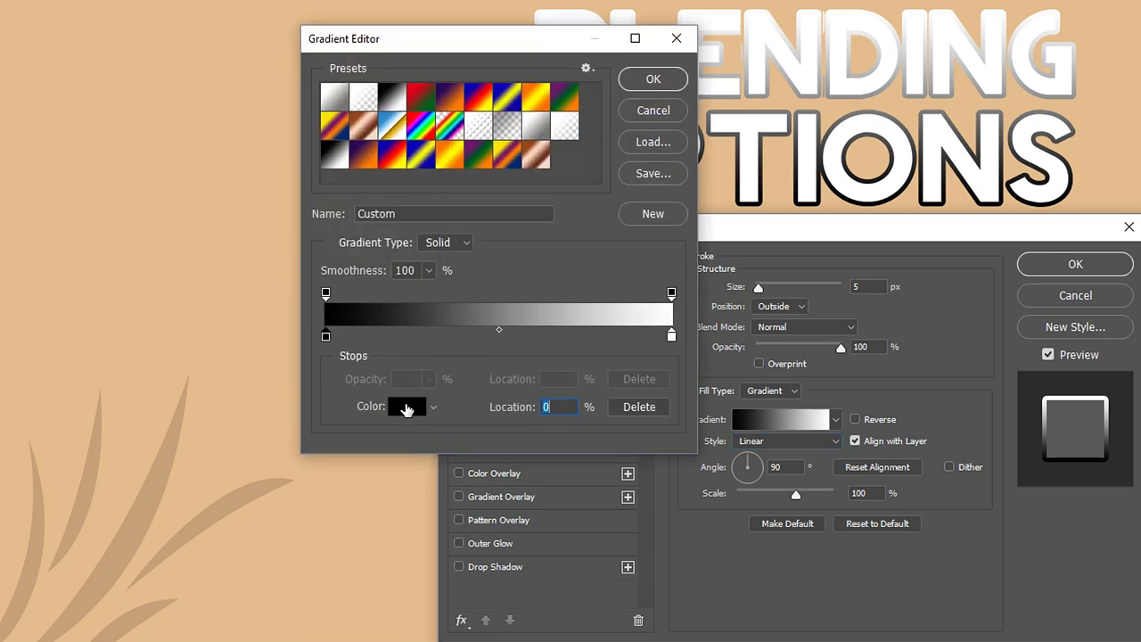
{"action": "left_click", "coordinate": [325, 293]}
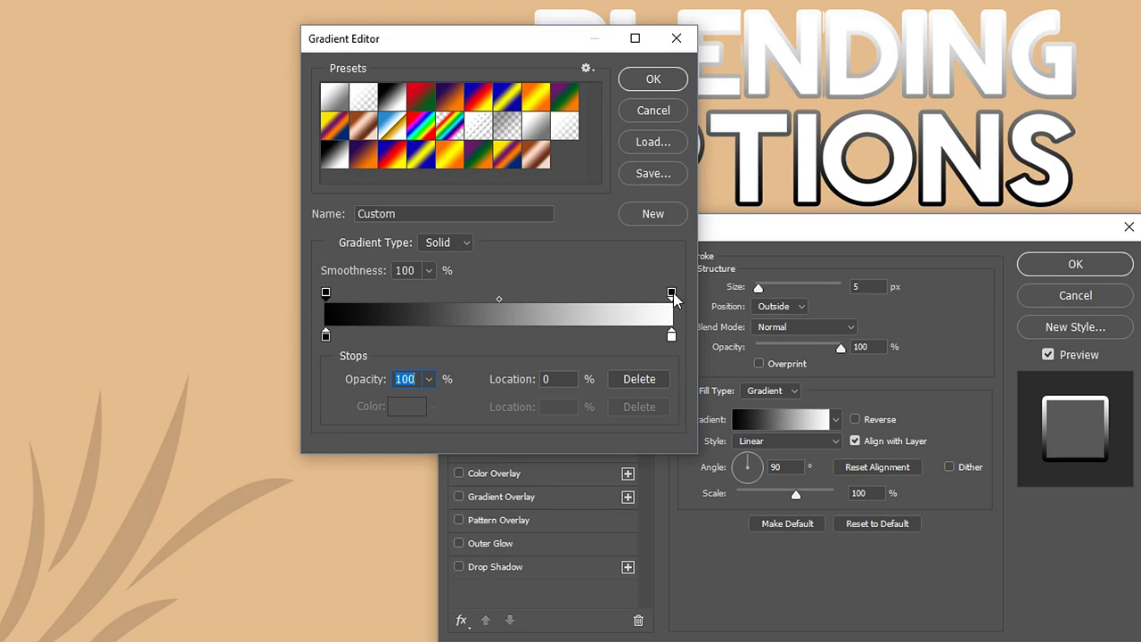
{"action": "left_click", "coordinate": [429, 379]}
{"action": "left_click_drag", "start_coordinate": [432, 402], "coordinate": [288, 406]}
{"action": "left_click", "coordinate": [403, 432]}
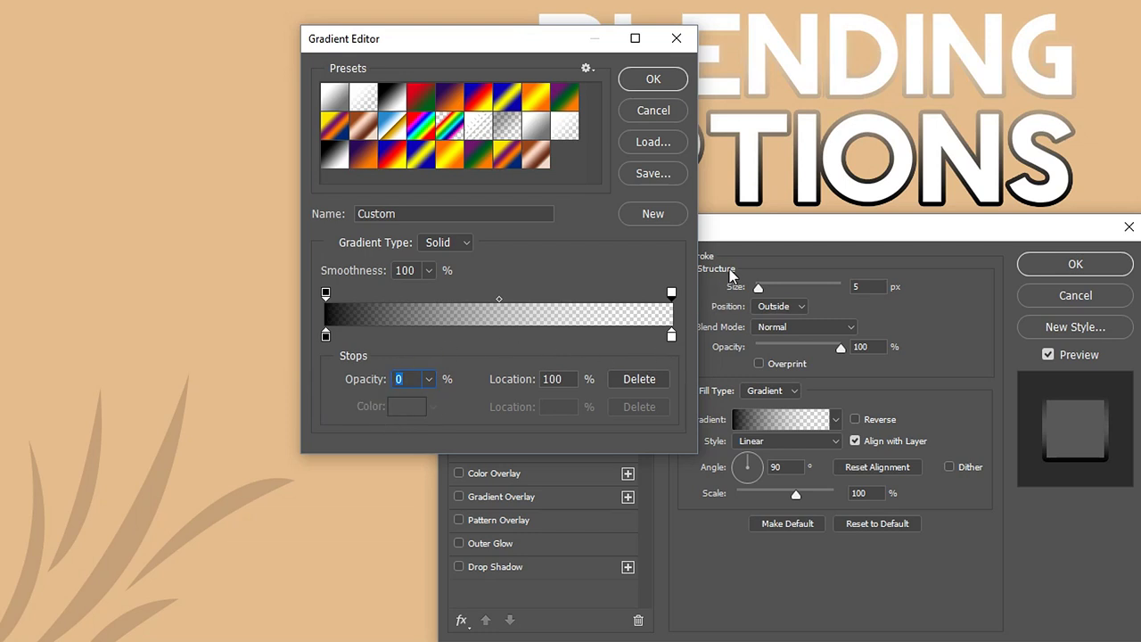
{"action": "left_click", "coordinate": [429, 378]}
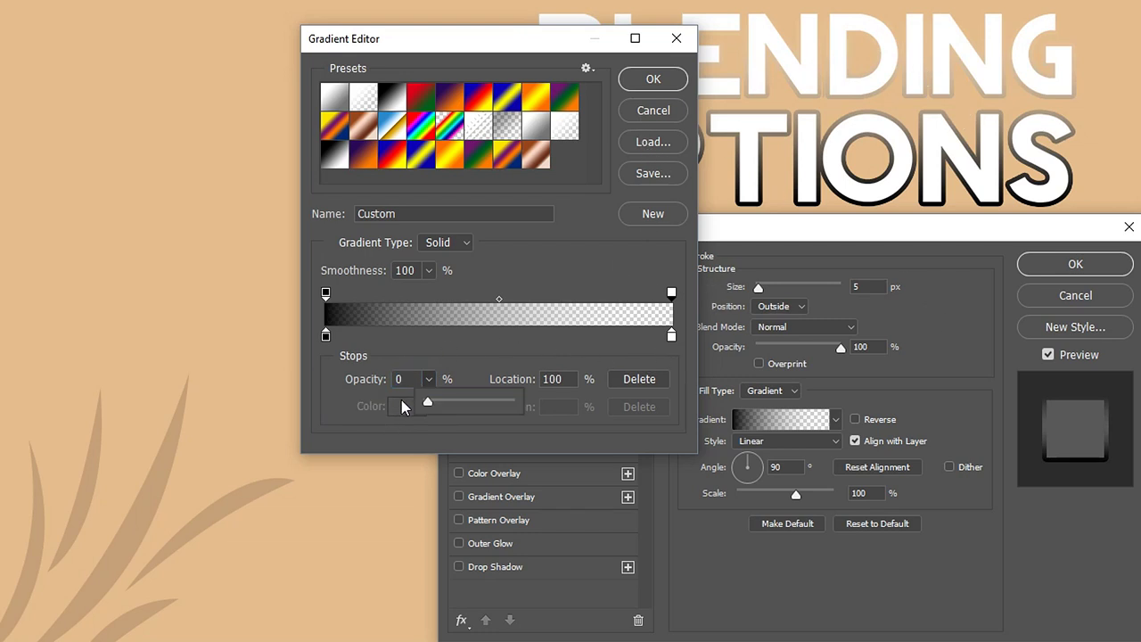
{"action": "left_click_drag", "start_coordinate": [434, 403], "coordinate": [515, 403]}
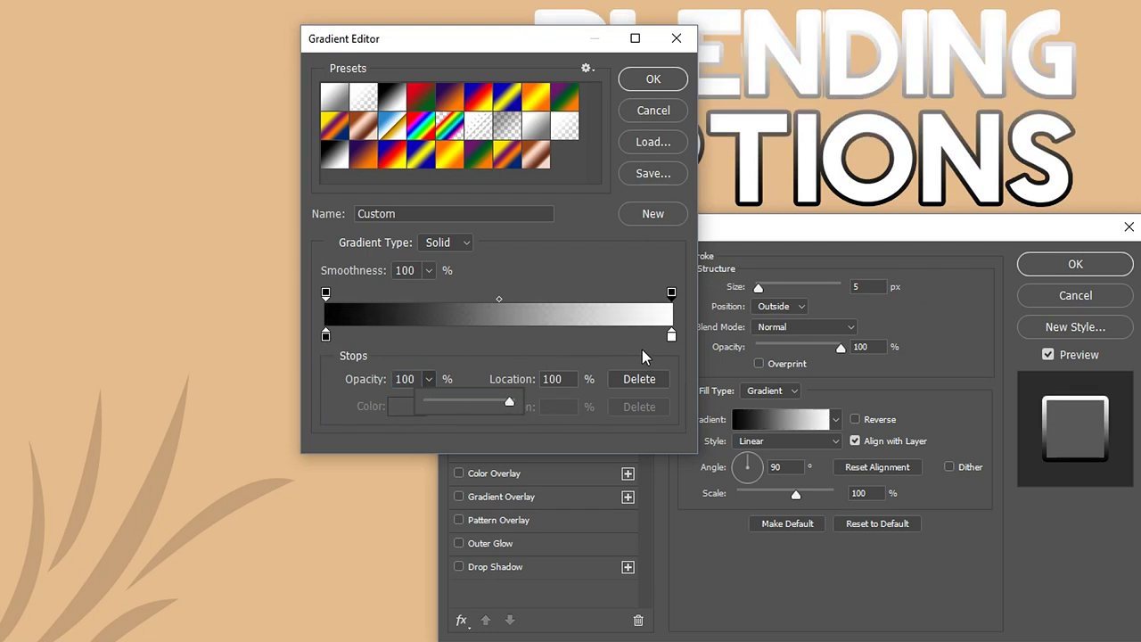
Set the gradient's right colour stop to dark grey #323232 and apply the gradient.
{"action": "left_click", "coordinate": [672, 337]}
{"action": "left_click", "coordinate": [369, 406]}
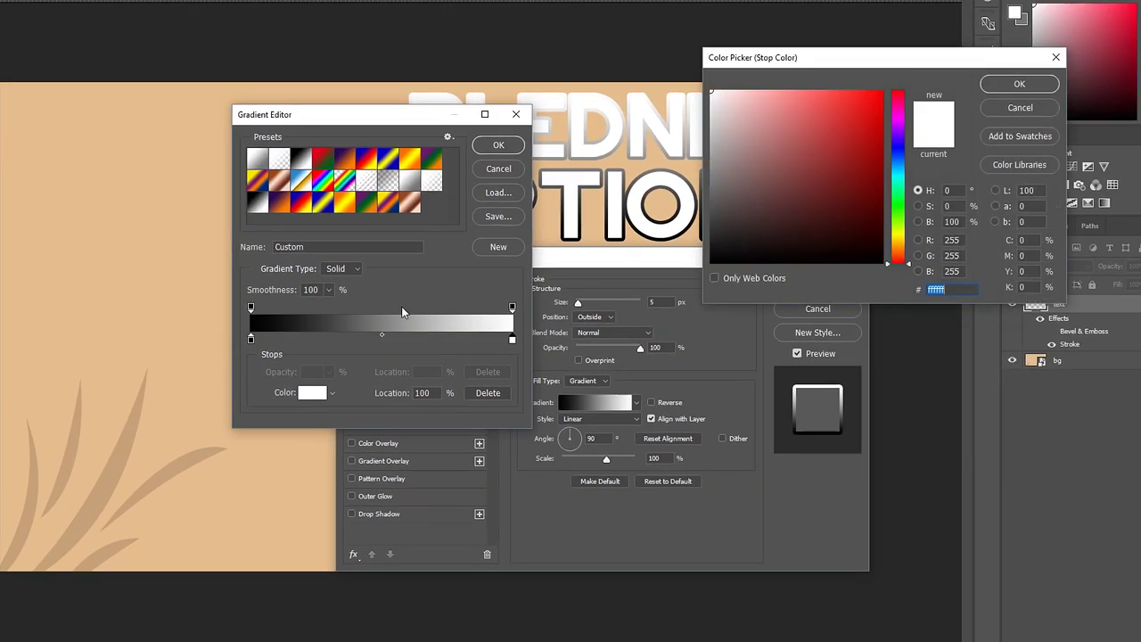
{"action": "left_click", "coordinate": [711, 230]}
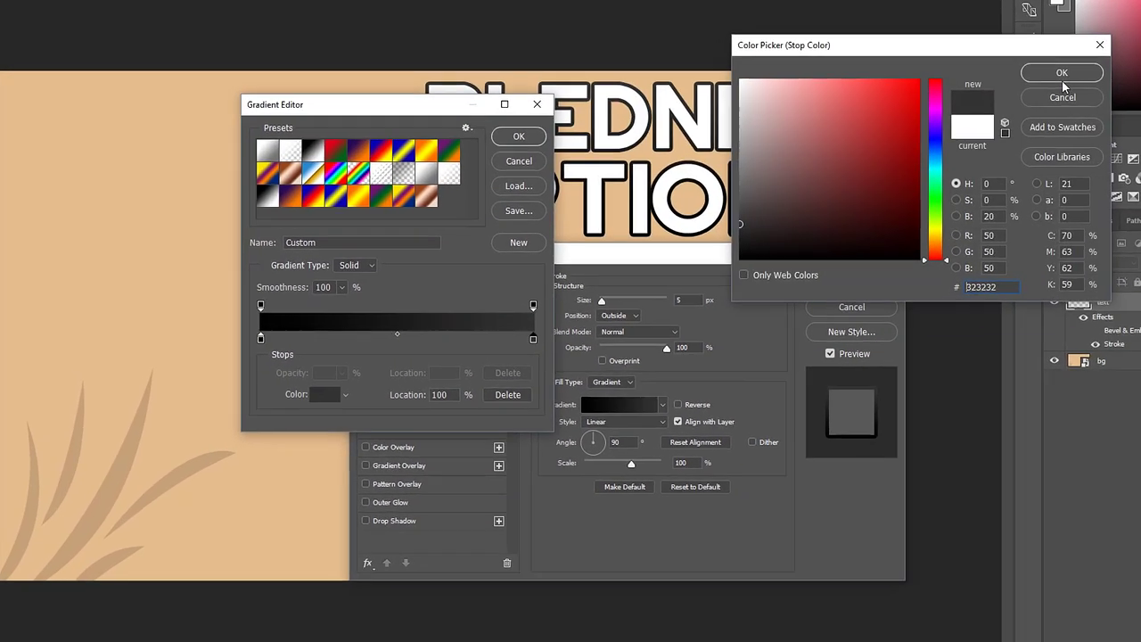
{"action": "left_click", "coordinate": [1020, 82]}
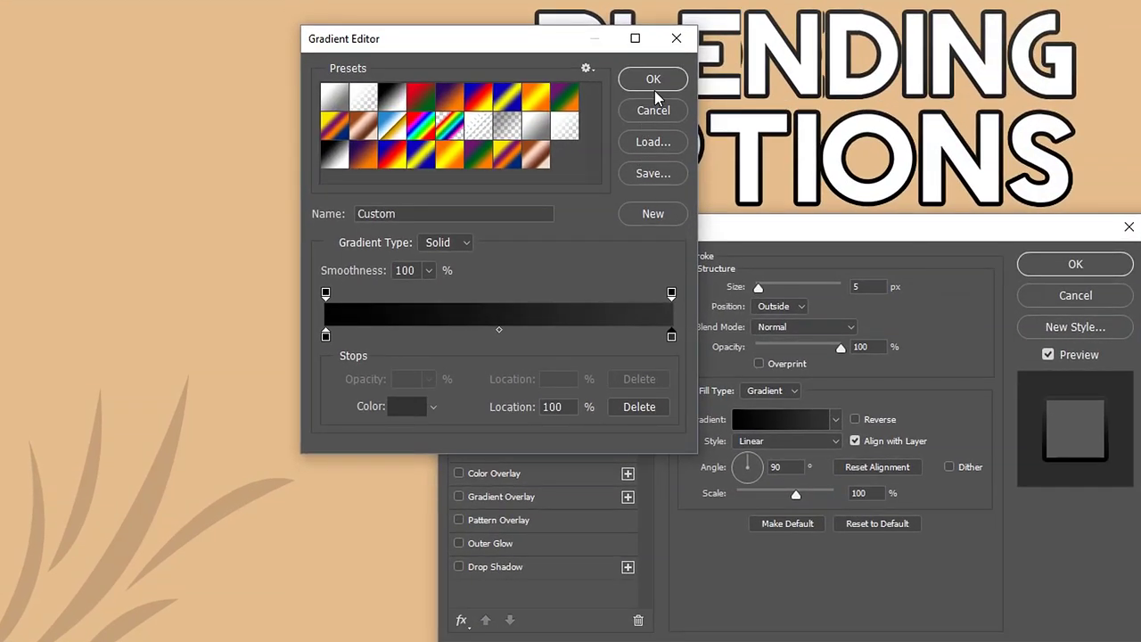
{"action": "left_click", "coordinate": [502, 145]}
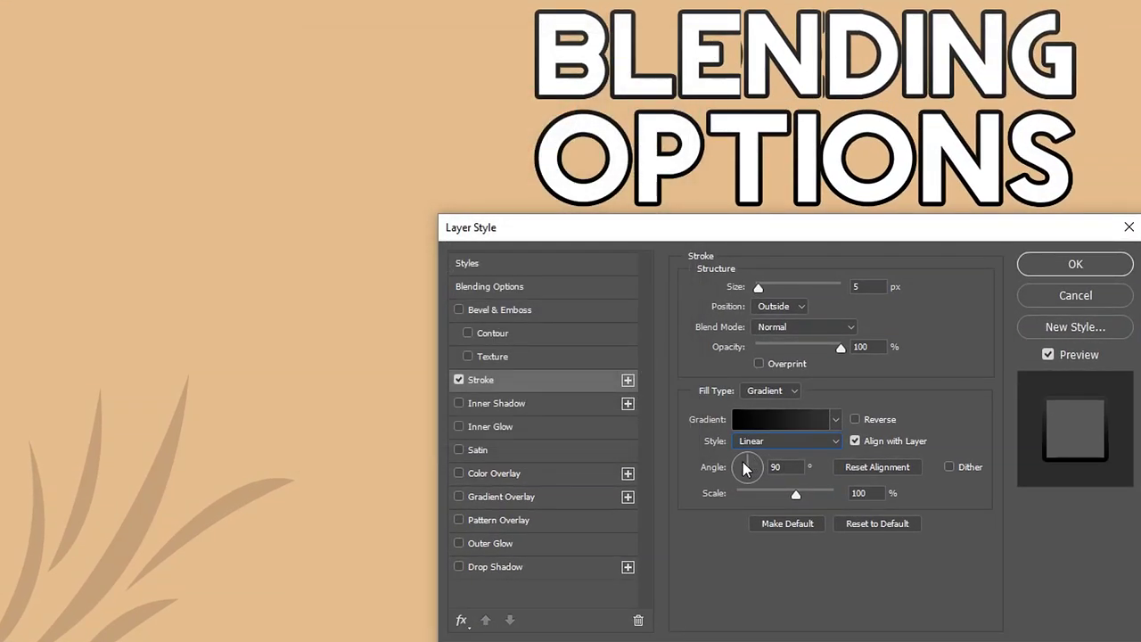
Try 156° and 180° gradient stroke angles, return to 90°, and scale it to 124%.
{"action": "left_click", "coordinate": [739, 464]}
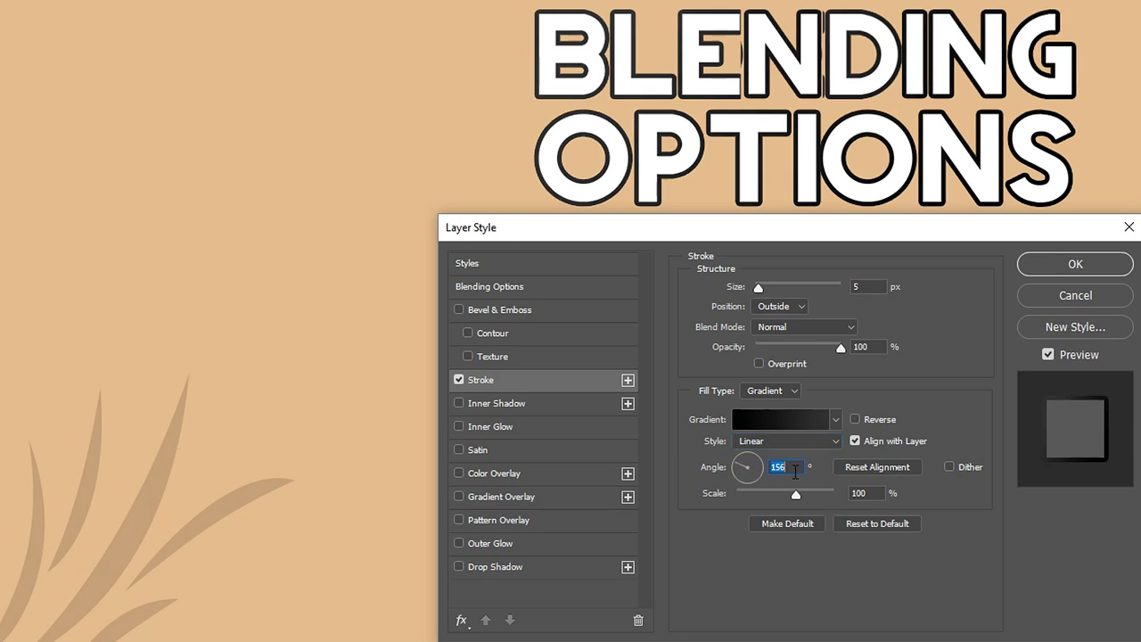
{"action": "type", "text": "180"}
{"action": "type", "text": "90"}
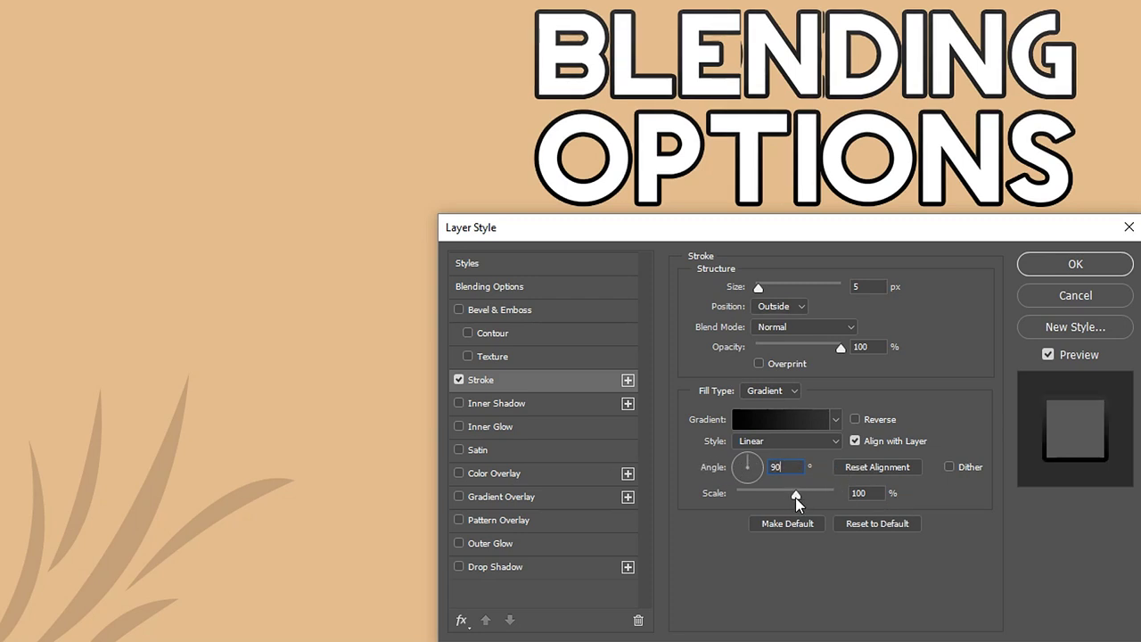
{"action": "left_click_drag", "start_coordinate": [795, 498], "coordinate": [813, 499]}
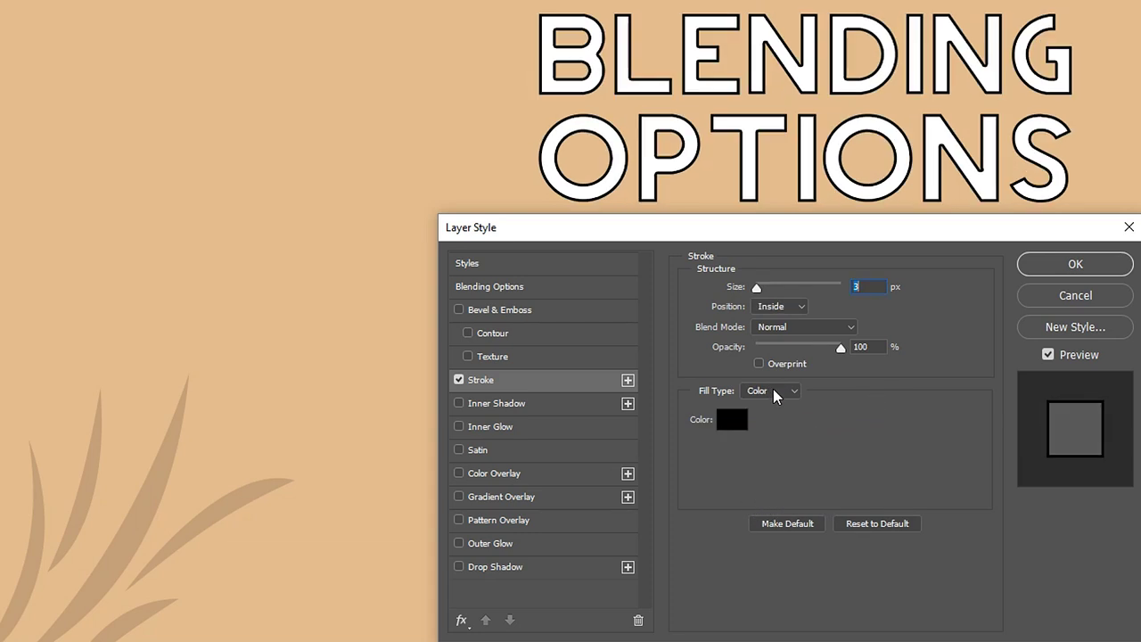
Fill the stroke with a pattern, trying the white texture and purple presets, scaled to 458%.
{"action": "left_click", "coordinate": [773, 394]}
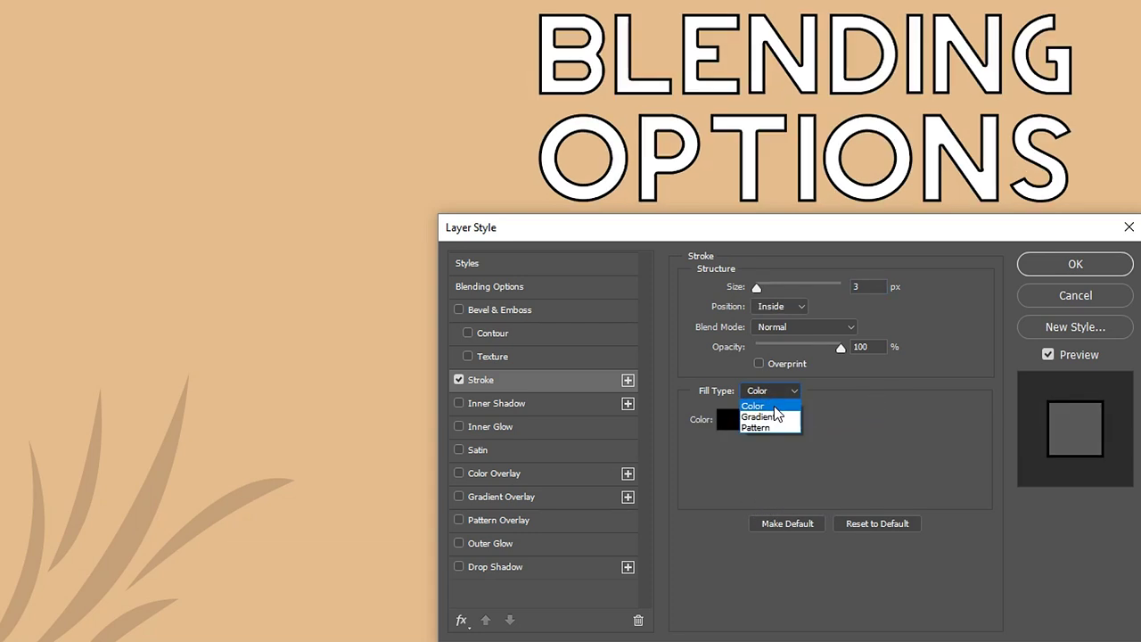
{"action": "left_click", "coordinate": [764, 426]}
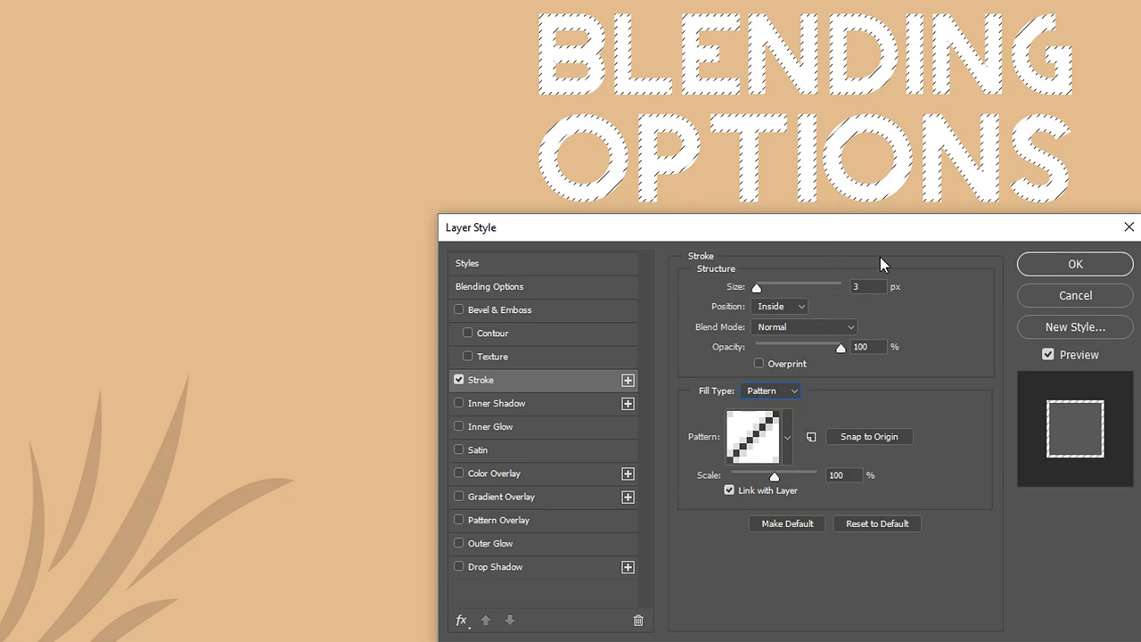
{"action": "left_click", "coordinate": [788, 438]}
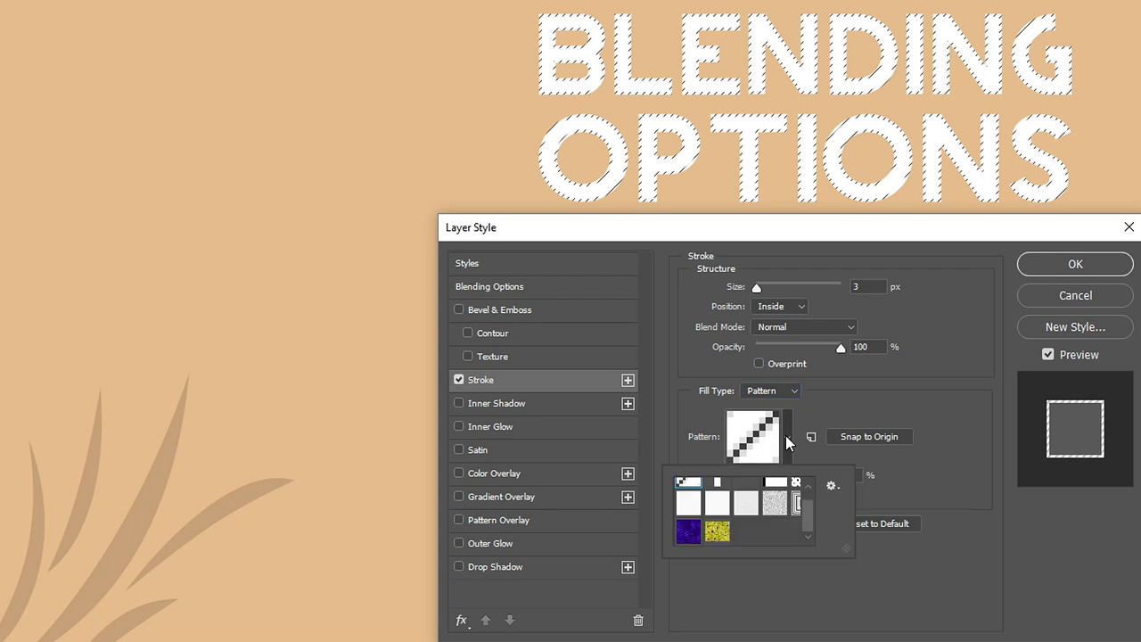
{"action": "left_click", "coordinate": [688, 503]}
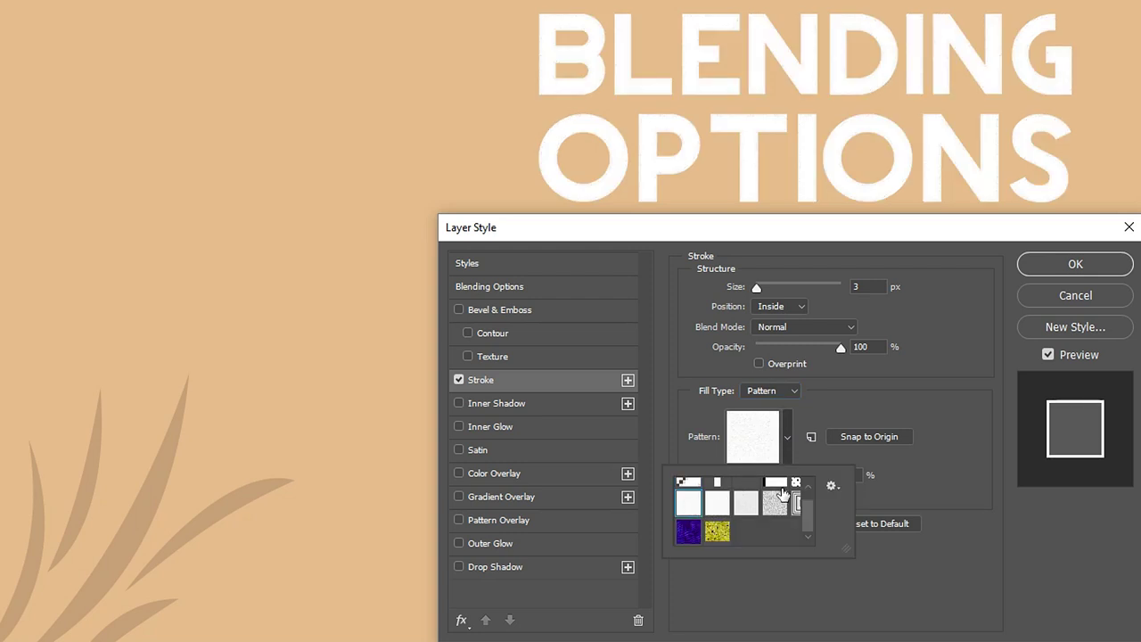
{"action": "left_click", "coordinate": [689, 531]}
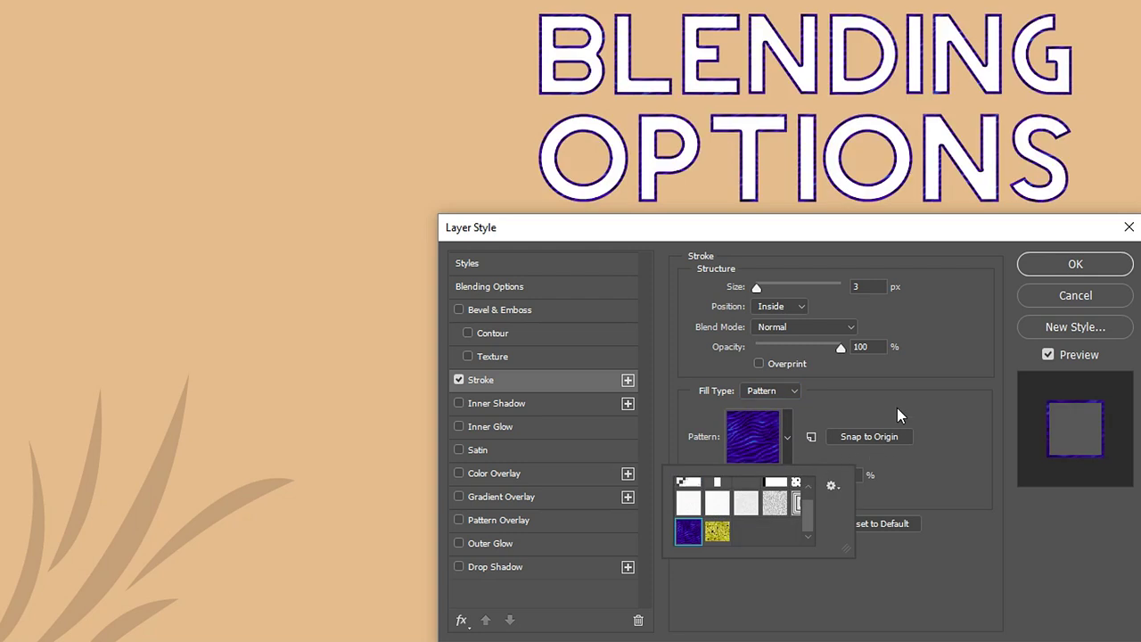
{"action": "left_click", "coordinate": [897, 407]}
{"action": "left_click_drag", "start_coordinate": [772, 473], "coordinate": [792, 472]}
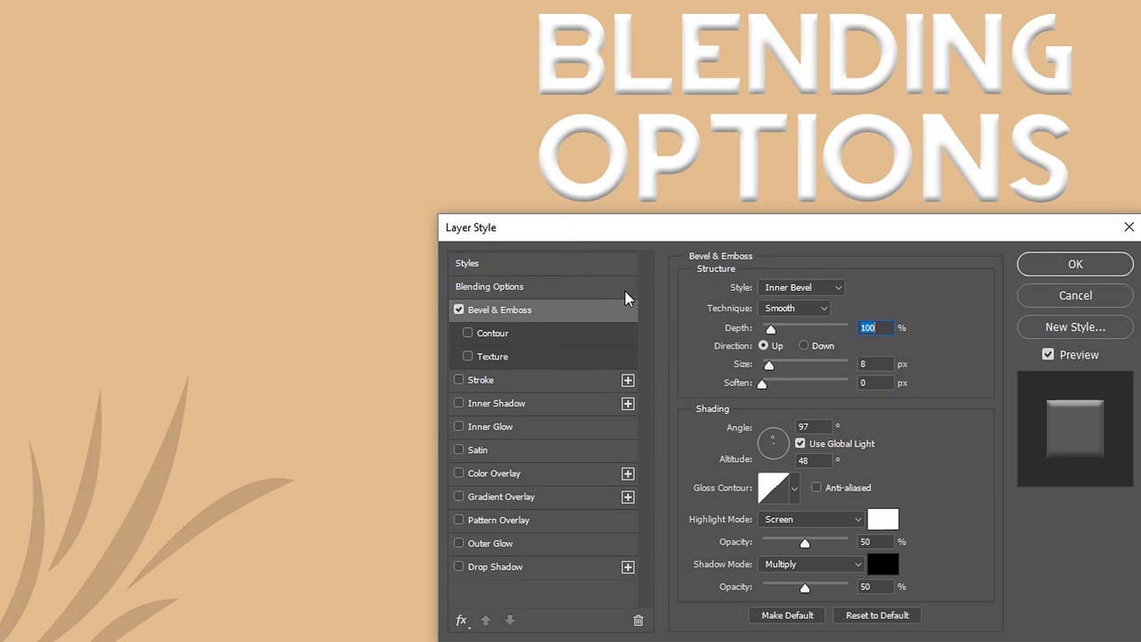
Turn on the red stroke and add a second black stroke thinned to 6 px.
{"action": "left_click", "coordinate": [482, 383]}
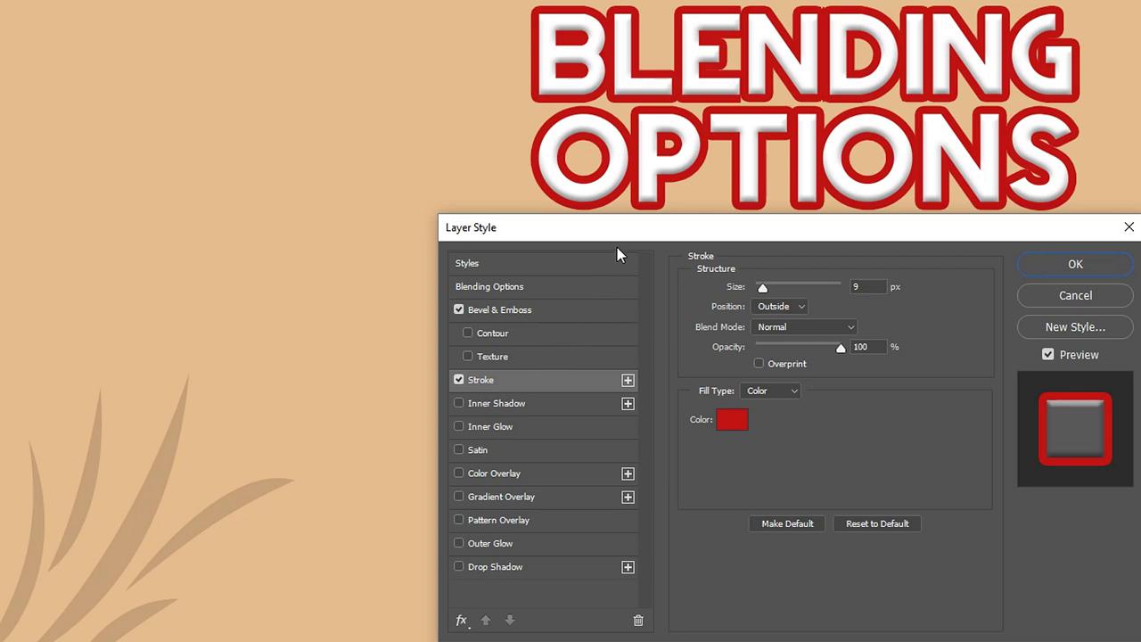
{"action": "left_click", "coordinate": [628, 380]}
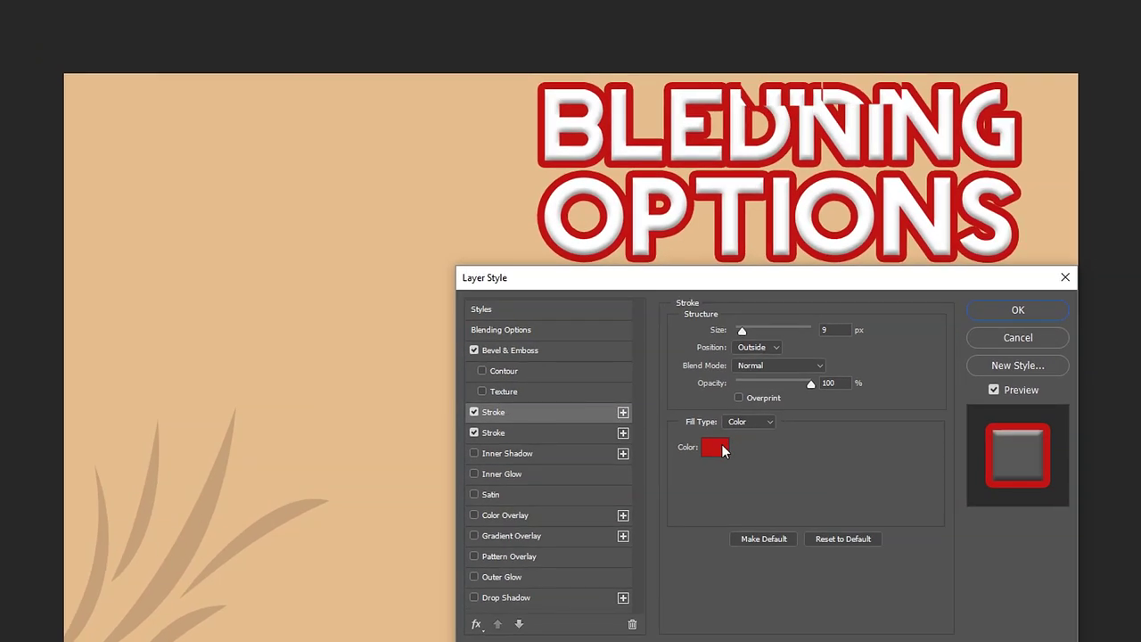
{"action": "left_click", "coordinate": [723, 450]}
{"action": "mouse_move", "coordinate": [766, 213]}
{"action": "left_mouse_down"}
{"action": "mouse_move", "coordinate": [771, 151]}
{"action": "mouse_move", "coordinate": [528, 55]}
{"action": "mouse_move", "coordinate": [453, 387]}
{"action": "left_mouse_up"}
{"action": "left_click", "coordinate": [951, 58]}
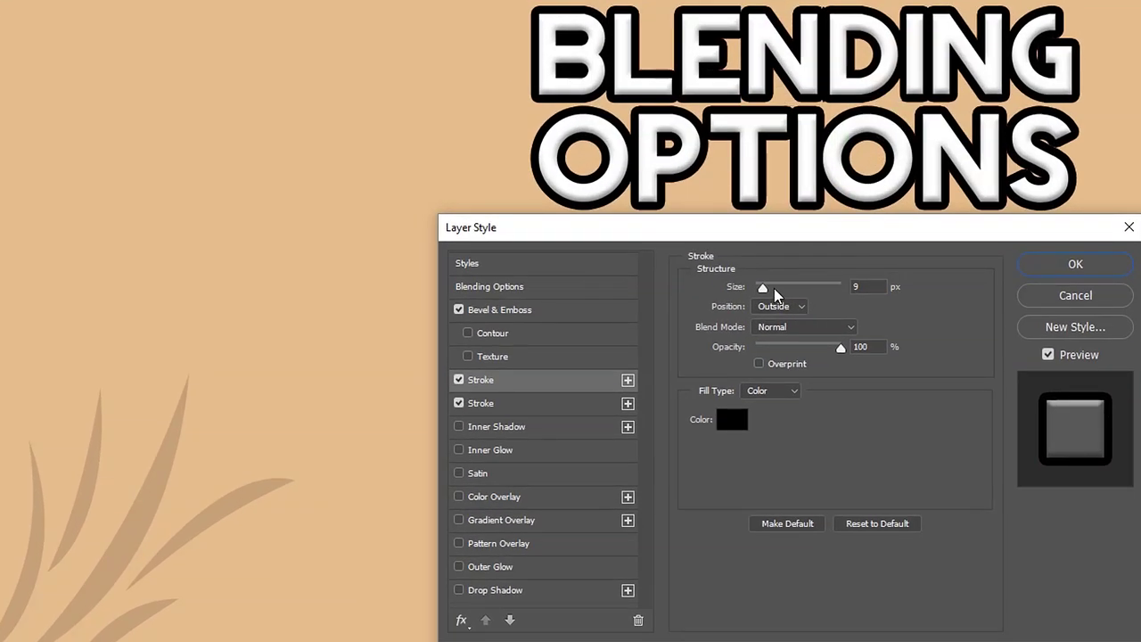
{"action": "left_click_drag", "start_coordinate": [760, 290], "coordinate": [760, 291]}
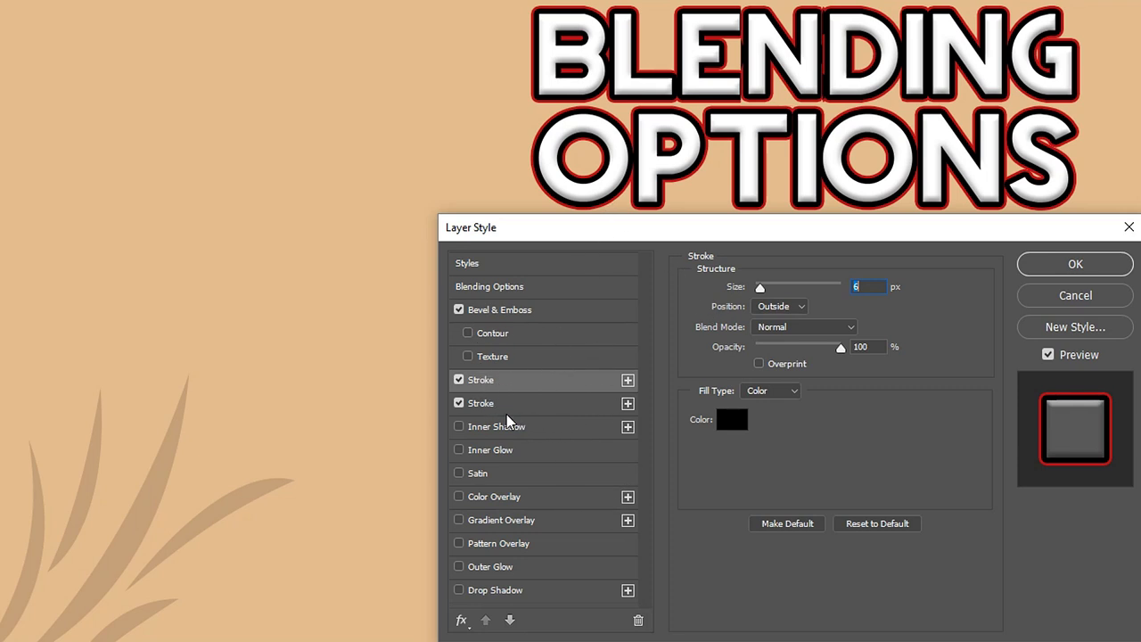
Move the black stroke below and back above the red one, then delete it.
{"action": "left_click", "coordinate": [510, 619]}
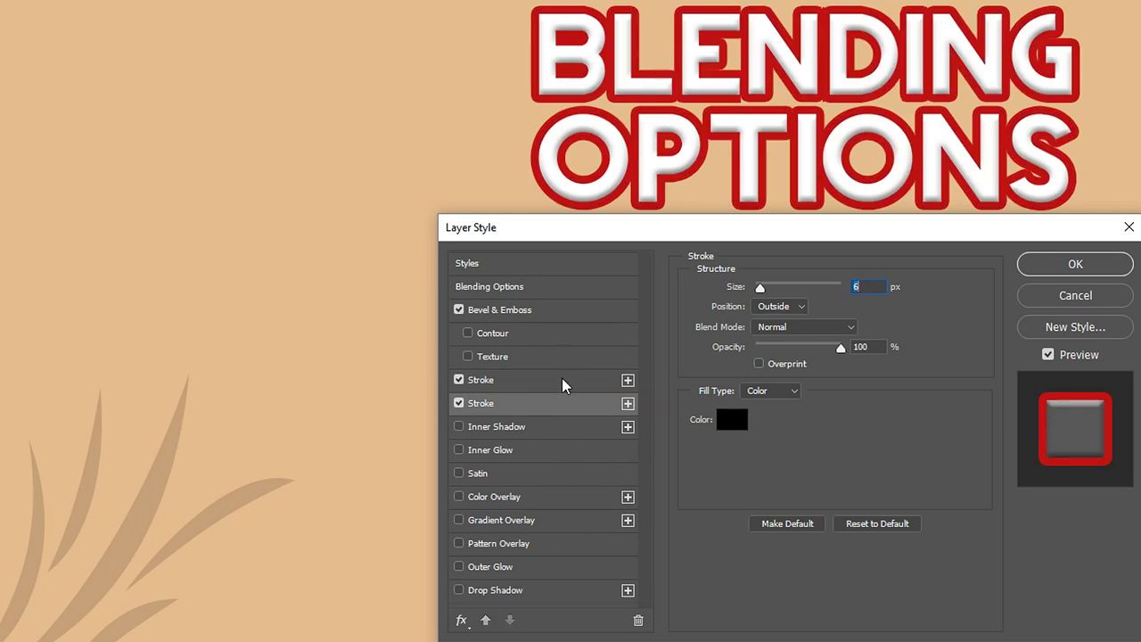
{"action": "left_click", "coordinate": [485, 619]}
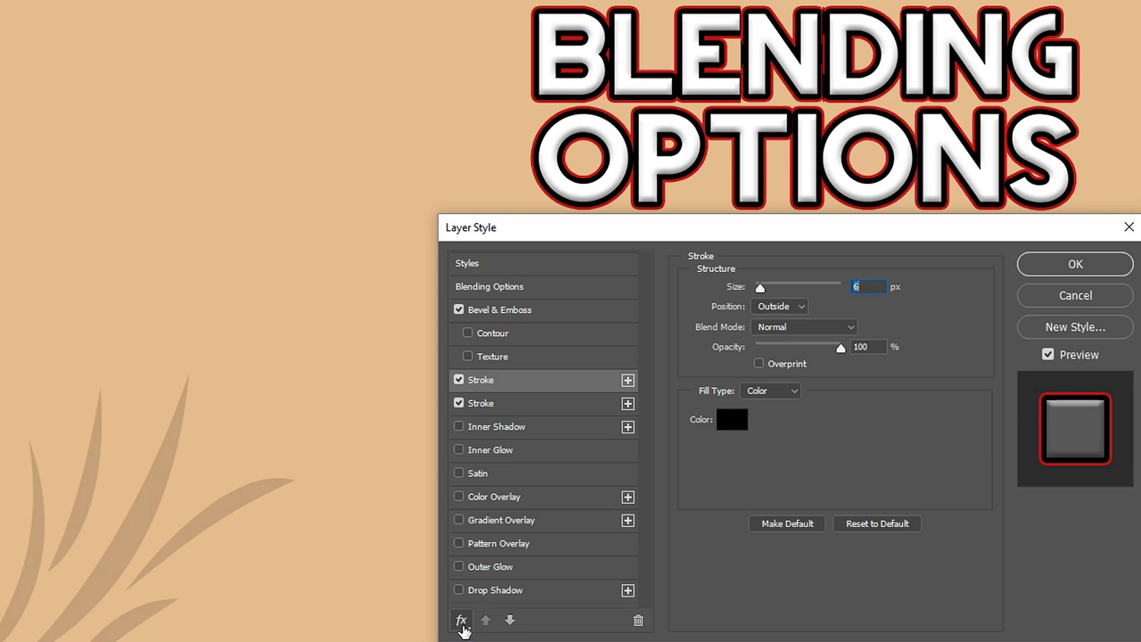
{"action": "left_click", "coordinate": [462, 620]}
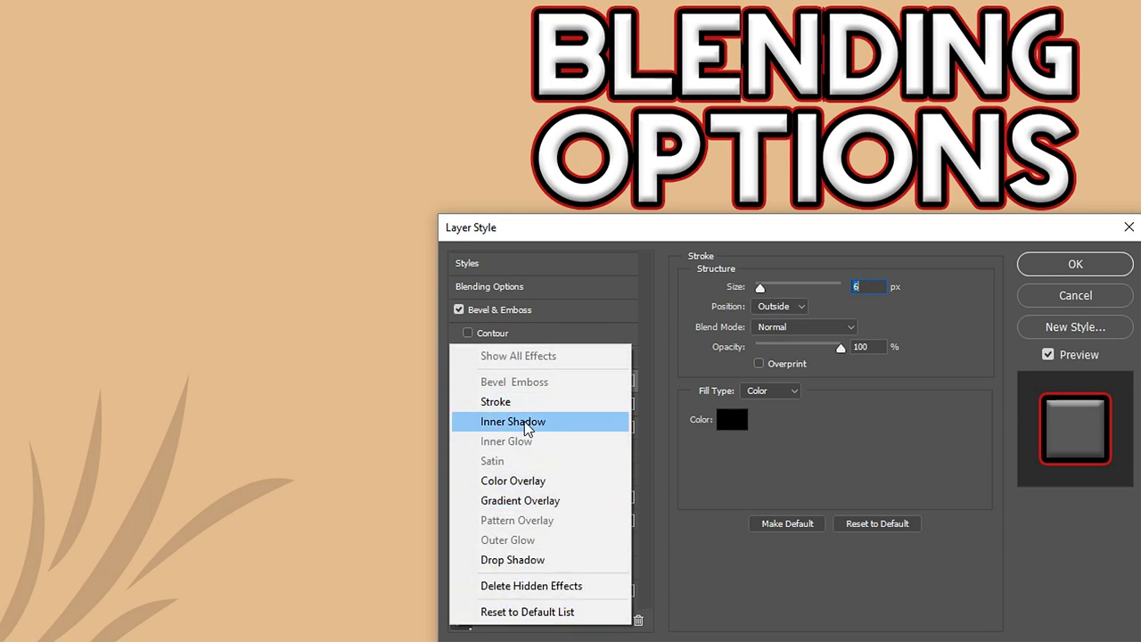
{"action": "left_click", "coordinate": [649, 551]}
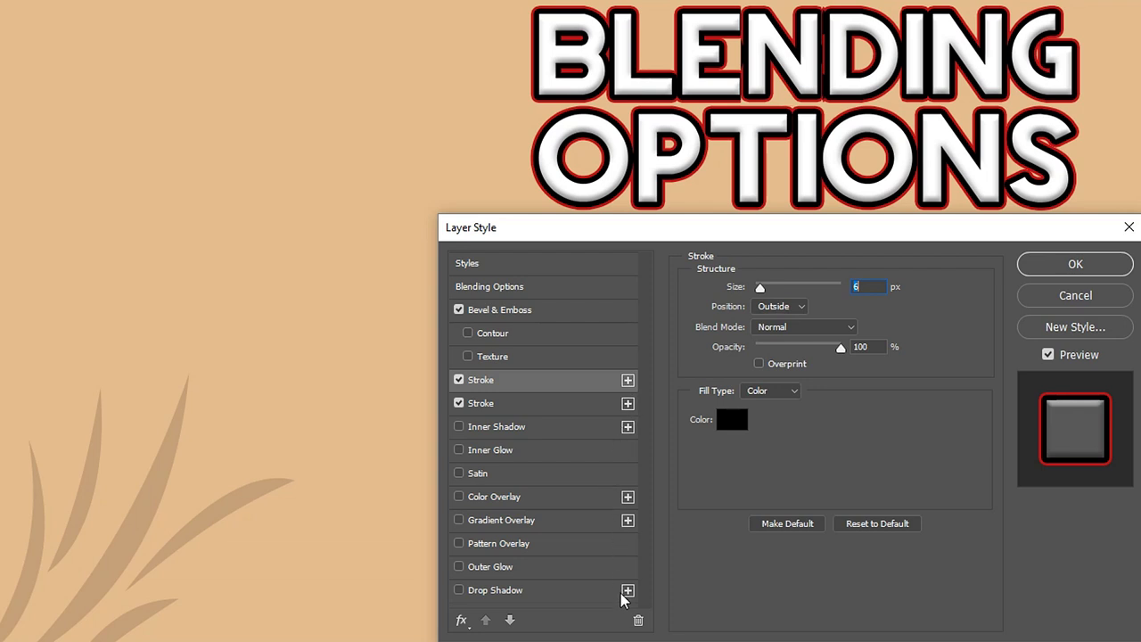
{"action": "type", "text": "8"}
{"action": "left_click", "coordinate": [638, 622]}
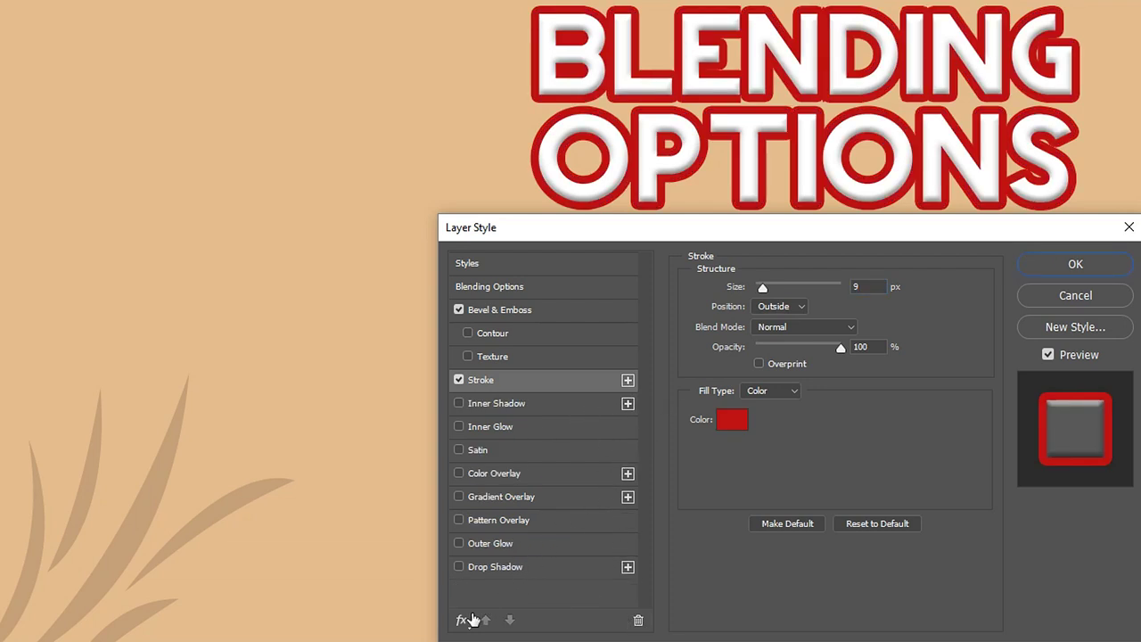
Add an Inner Shadow at 64% opacity, test the choke, then reset choke to 0 with 6 px size.
{"action": "left_click", "coordinate": [463, 622]}
{"action": "left_click", "coordinate": [580, 400]}
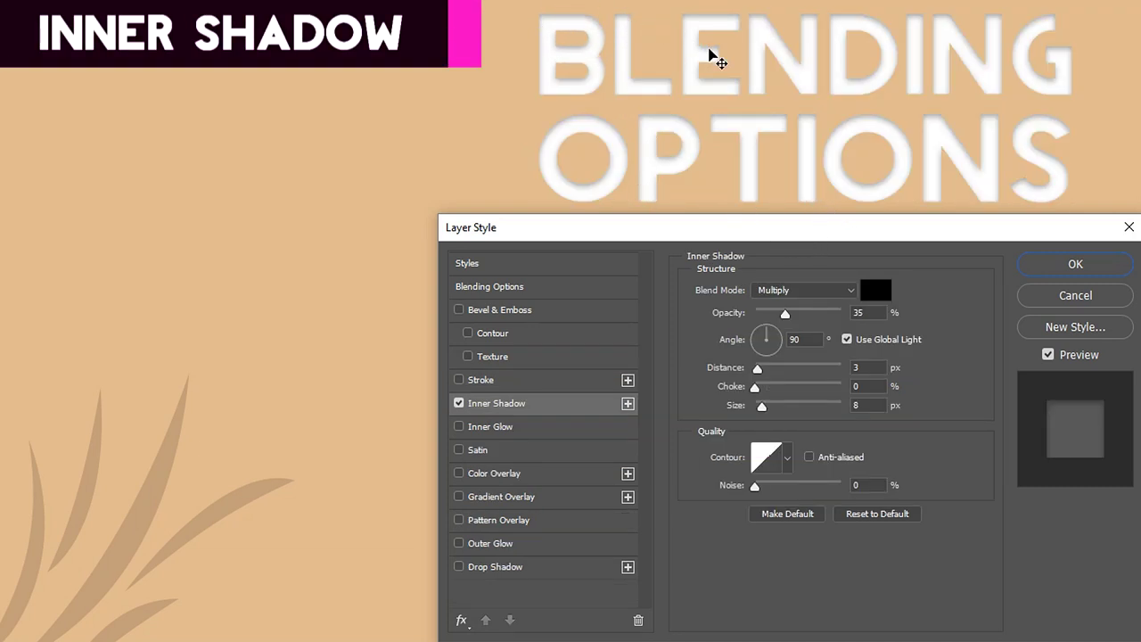
{"action": "left_click_drag", "start_coordinate": [785, 313], "coordinate": [810, 314]}
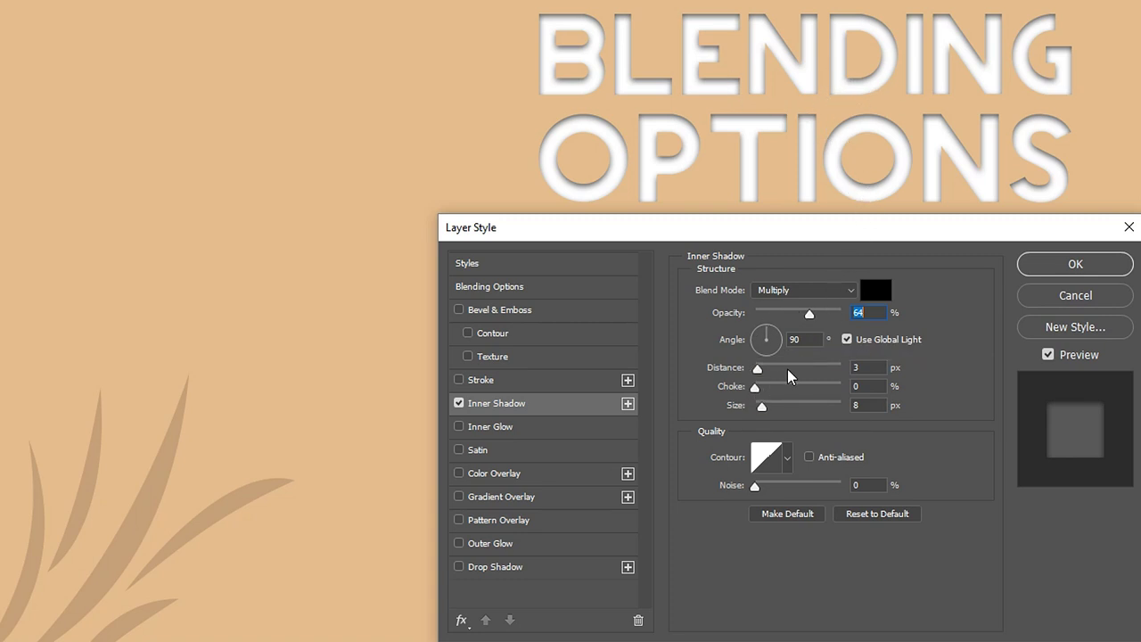
{"action": "left_click_drag", "start_coordinate": [755, 389], "coordinate": [794, 389]}
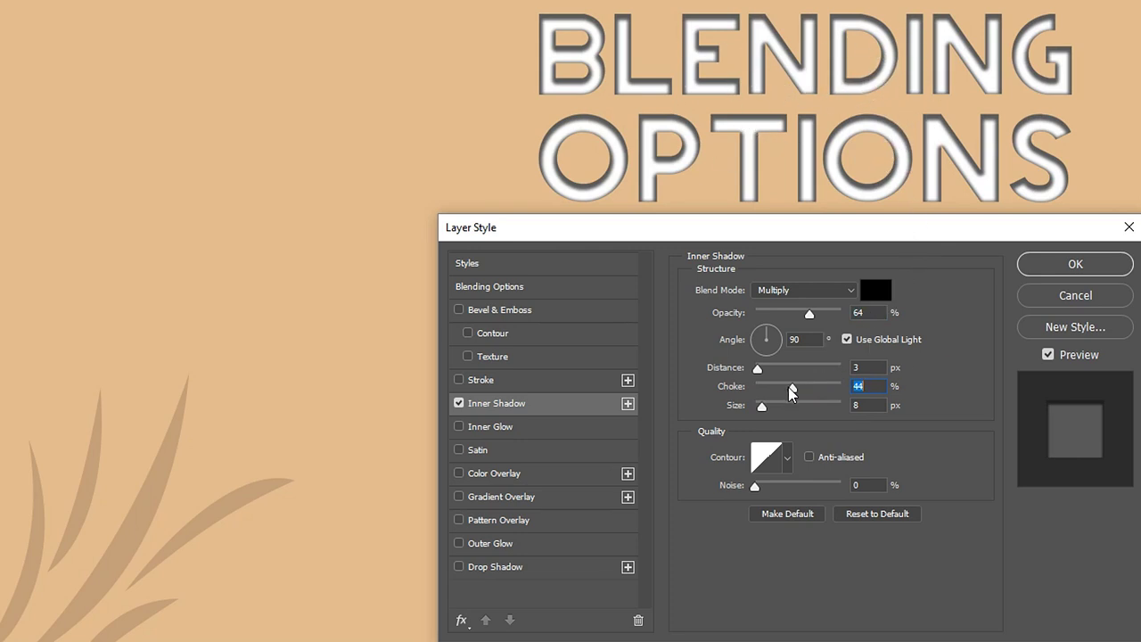
{"action": "left_click_drag", "start_coordinate": [790, 389], "coordinate": [760, 411]}
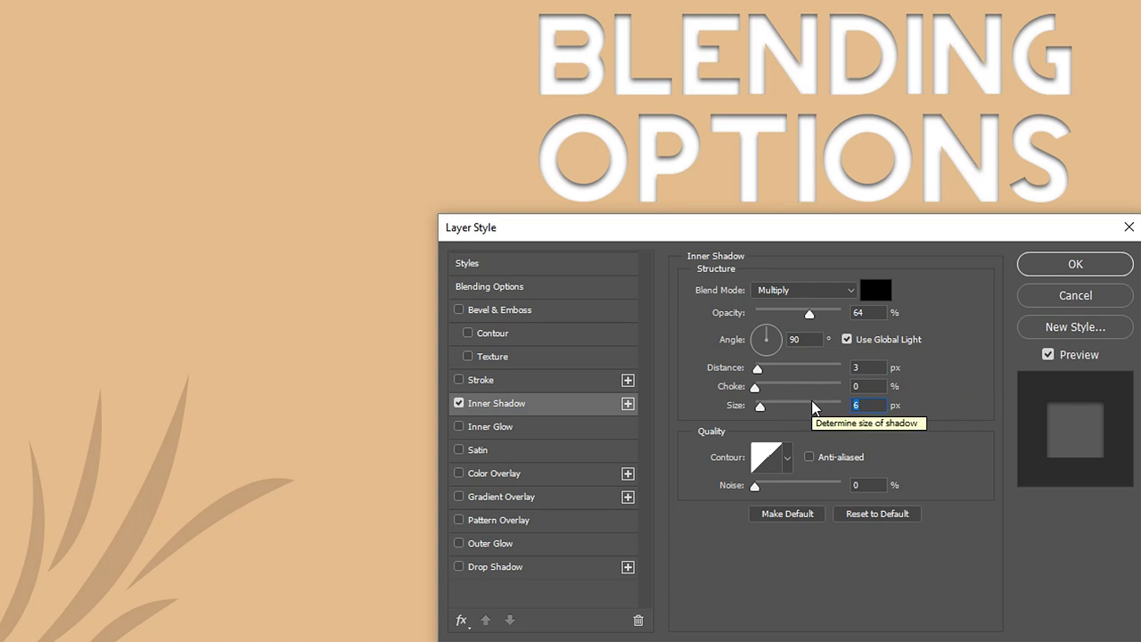
Preview the Cone and other contour presets on the inner shadow, settling on Cove - Deep.
{"action": "left_click", "coordinate": [788, 458]}
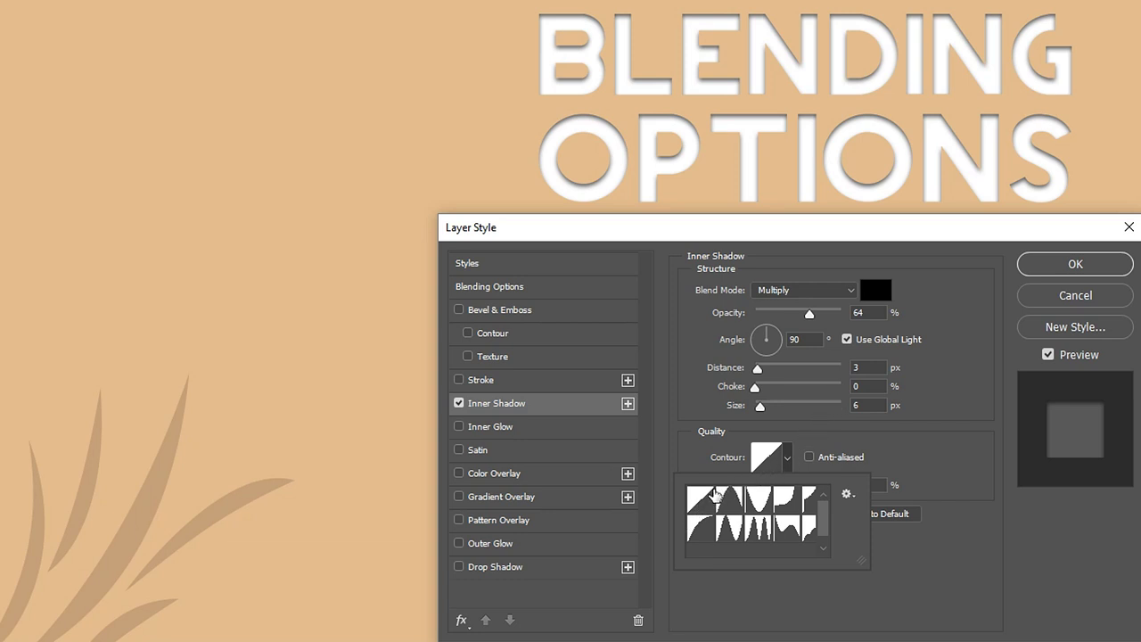
{"action": "left_click", "coordinate": [730, 501]}
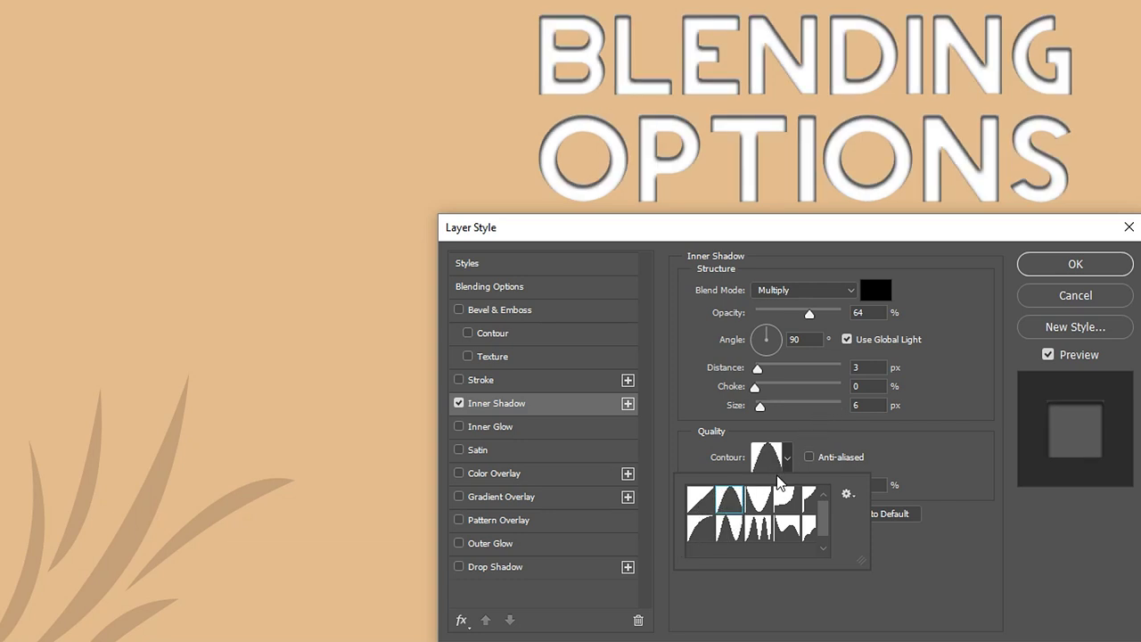
{"action": "left_click", "coordinate": [760, 504]}
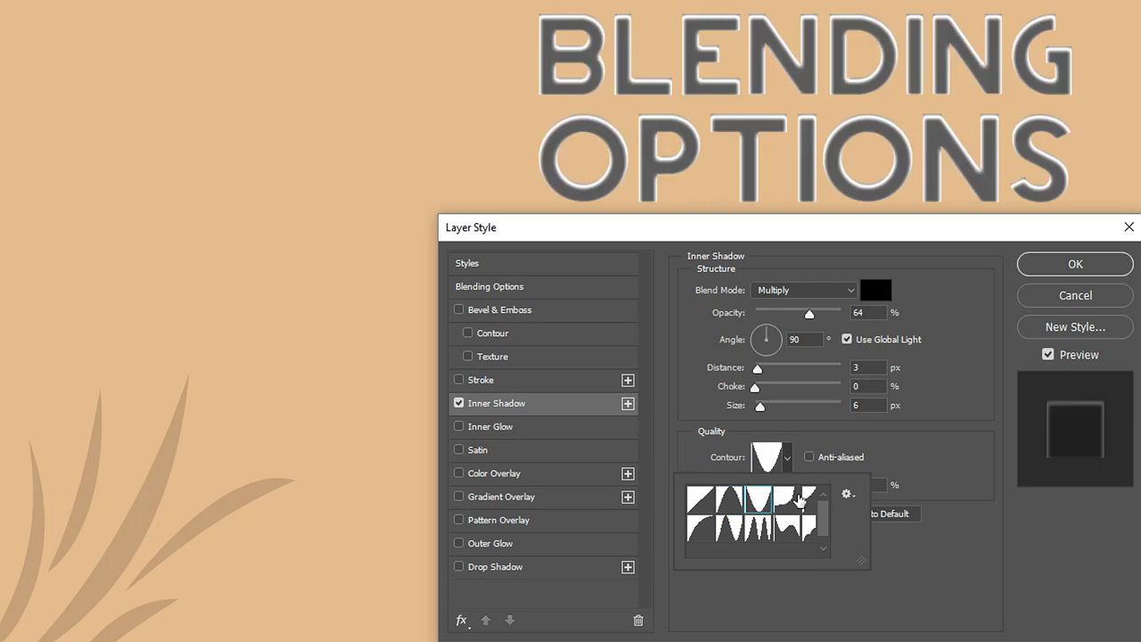
{"action": "left_click", "coordinate": [802, 502]}
{"action": "left_click", "coordinate": [762, 507]}
{"action": "left_click", "coordinate": [787, 500]}
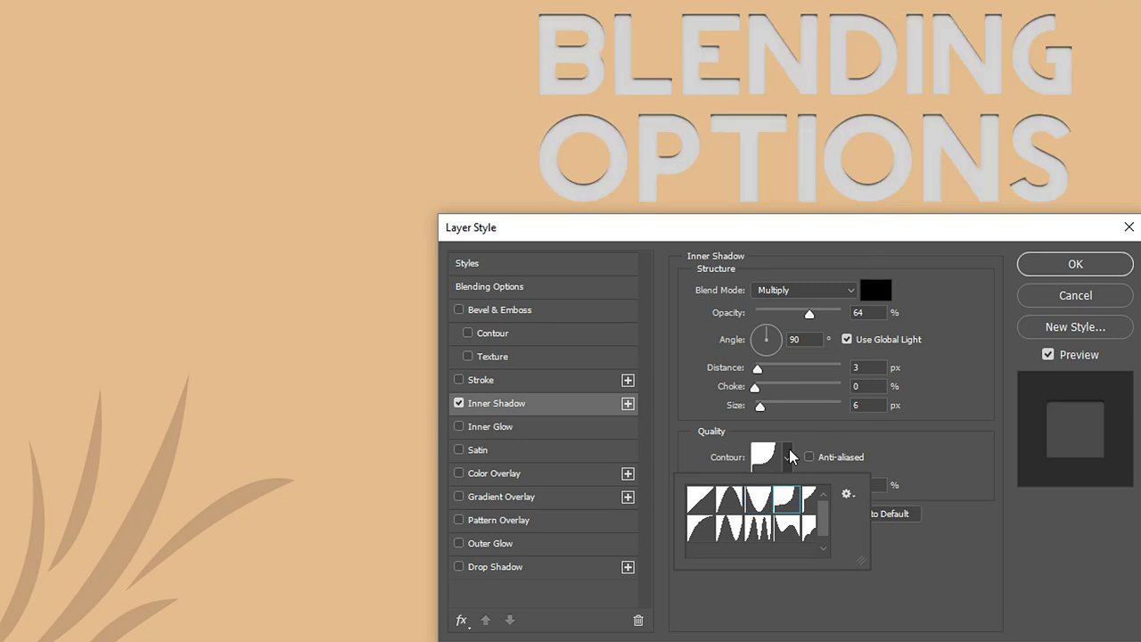
{"action": "left_click", "coordinate": [790, 457]}
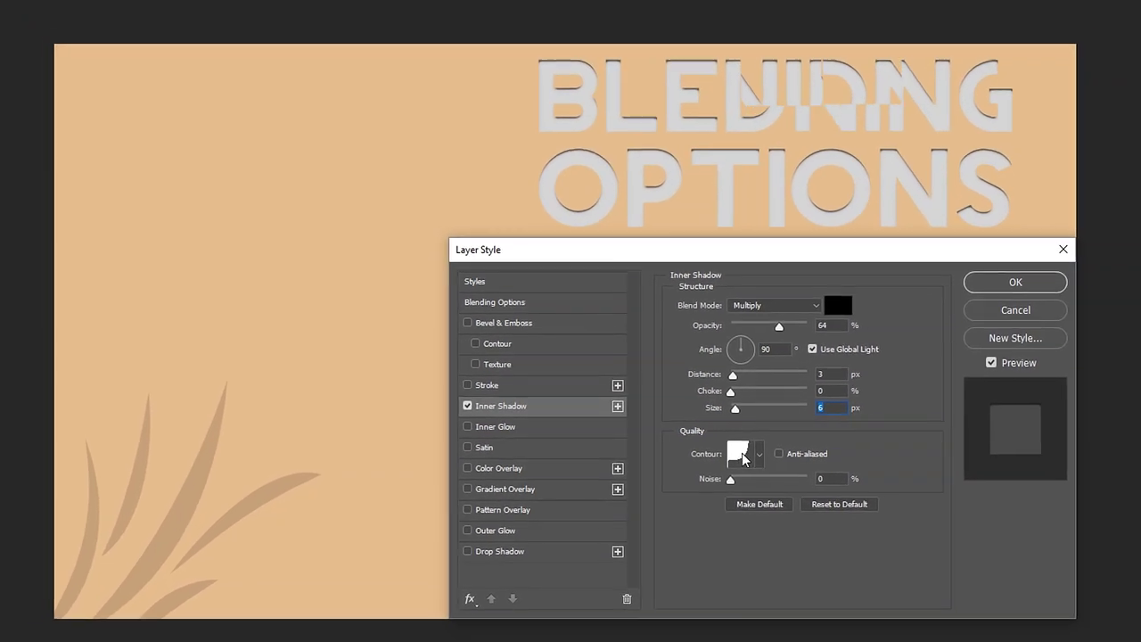
{"action": "left_click", "coordinate": [764, 457]}
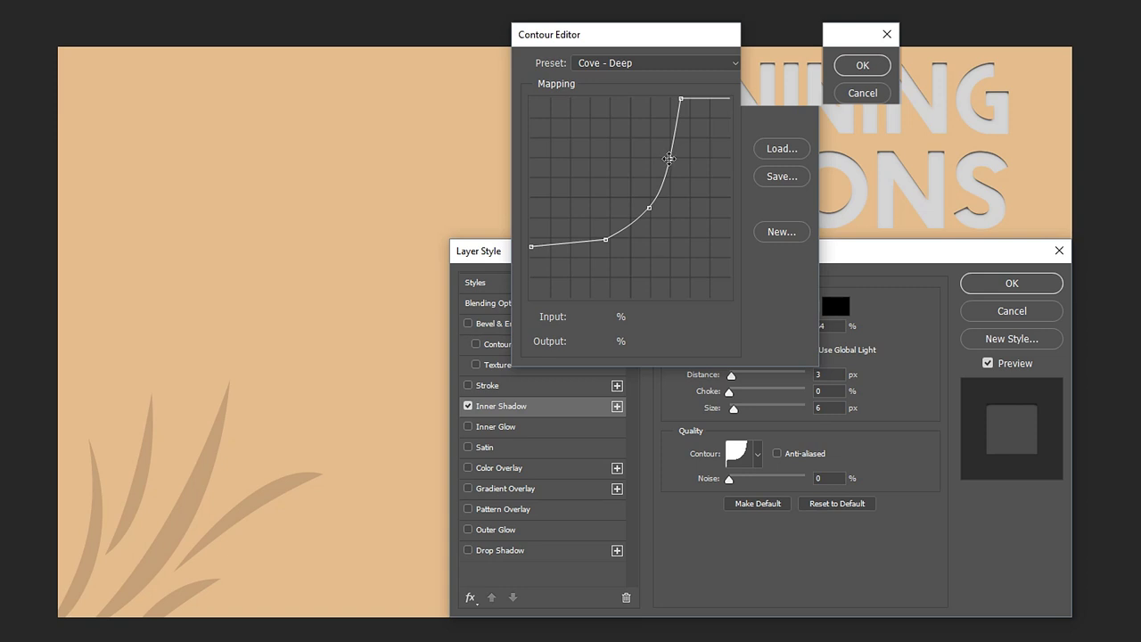
Edit the shadow contour curve by adding and deleting points, then bending it smoothly.
{"action": "mouse_move", "coordinate": [669, 159]}
{"action": "left_mouse_down"}
{"action": "mouse_move", "coordinate": [642, 143]}
{"action": "mouse_move", "coordinate": [659, 154]}
{"action": "left_mouse_up"}
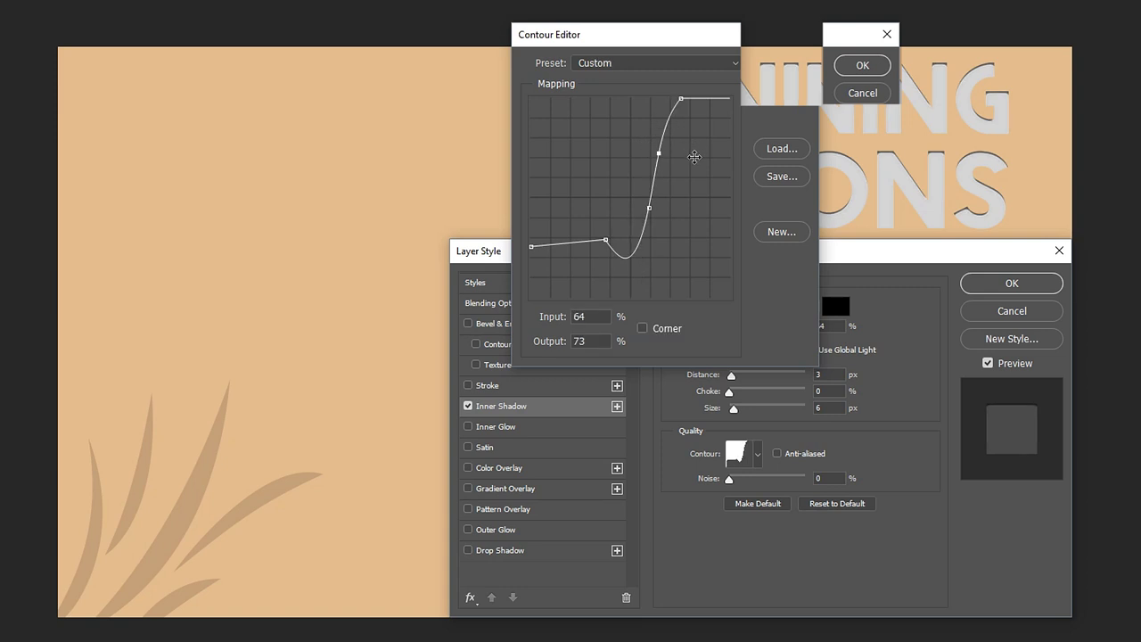
{"action": "key", "text": "Delete"}
{"action": "left_click", "coordinate": [651, 210]}
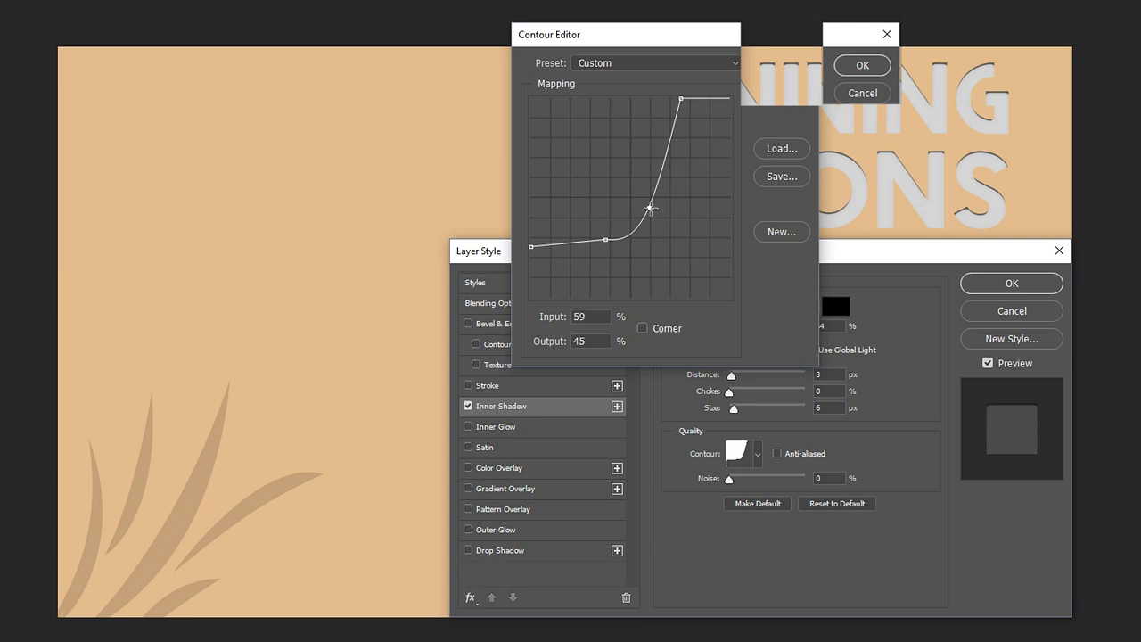
{"action": "key", "text": "Delete"}
{"action": "left_click", "coordinate": [639, 176]}
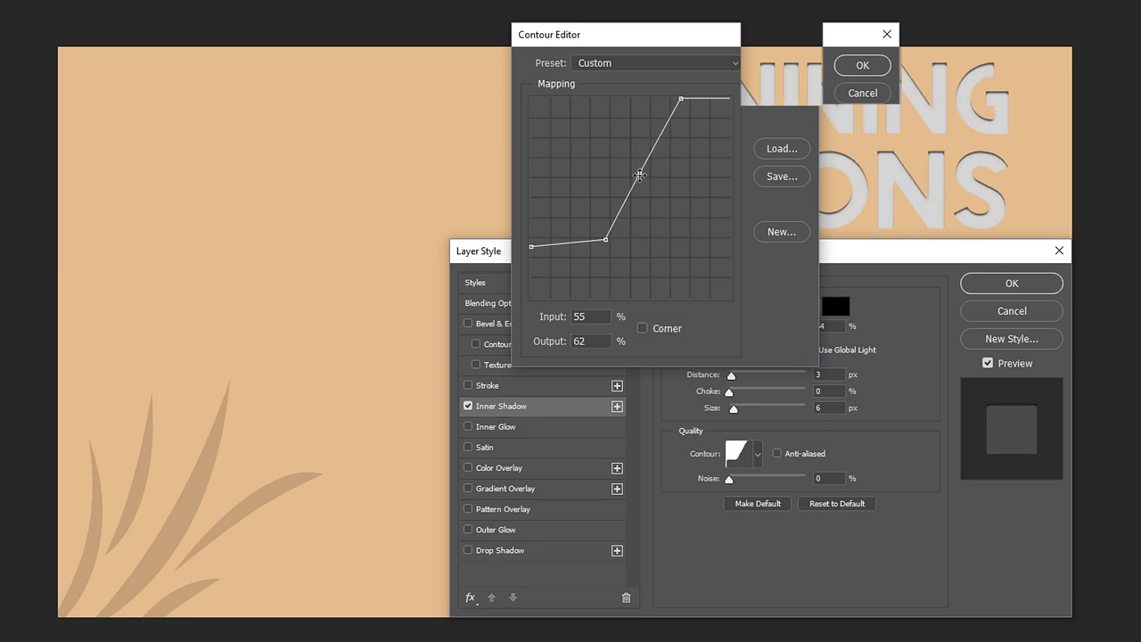
{"action": "mouse_move", "coordinate": [640, 176]}
{"action": "left_mouse_down"}
{"action": "mouse_move", "coordinate": [636, 191]}
{"action": "mouse_move", "coordinate": [659, 184]}
{"action": "mouse_move", "coordinate": [660, 159]}
{"action": "mouse_move", "coordinate": [706, 187]}
{"action": "mouse_move", "coordinate": [660, 159]}
{"action": "mouse_move", "coordinate": [666, 185]}
{"action": "mouse_move", "coordinate": [639, 186]}
{"action": "mouse_move", "coordinate": [656, 189]}
{"action": "left_mouse_up"}
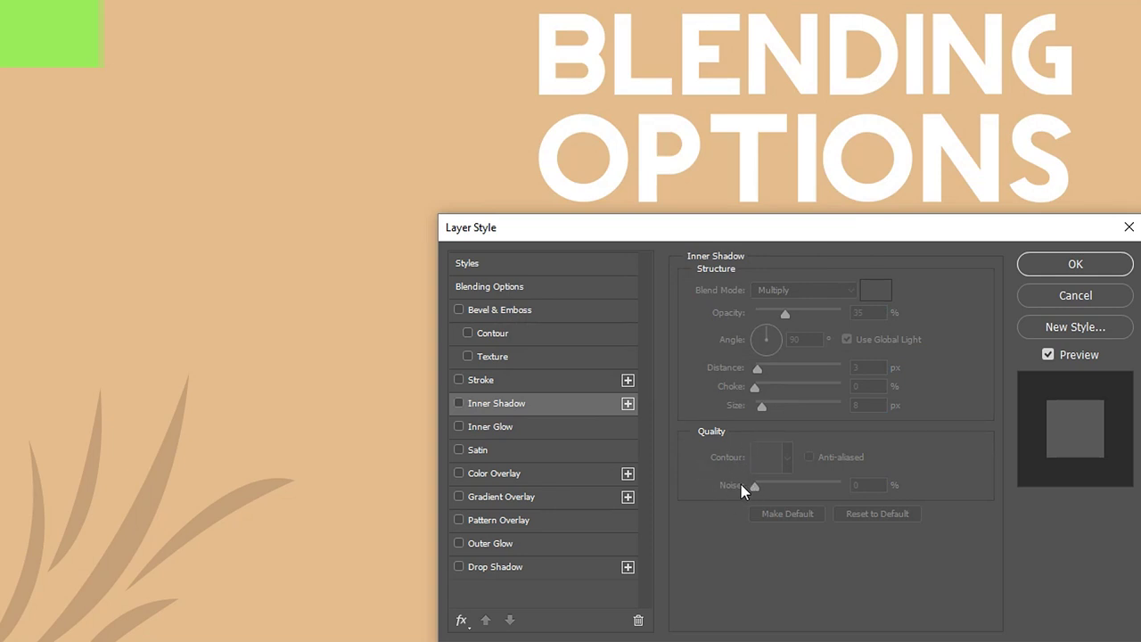
Add an inner glow at Normal blend and 75% opacity, then enable Color Overlay.
{"action": "left_click", "coordinate": [495, 429]}
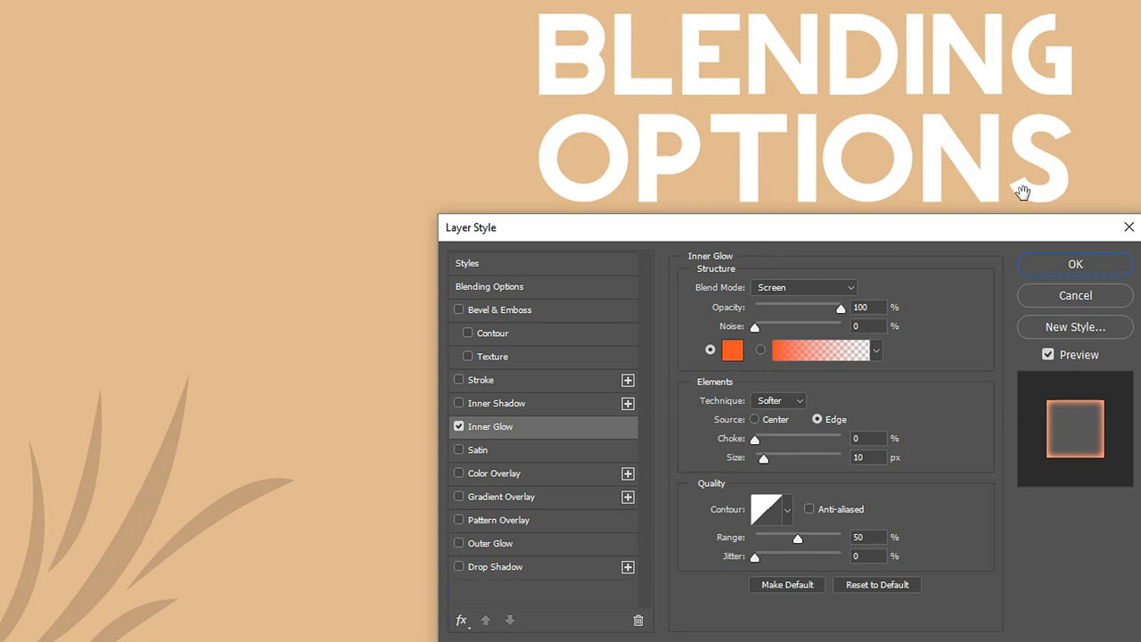
{"action": "left_click", "coordinate": [774, 289]}
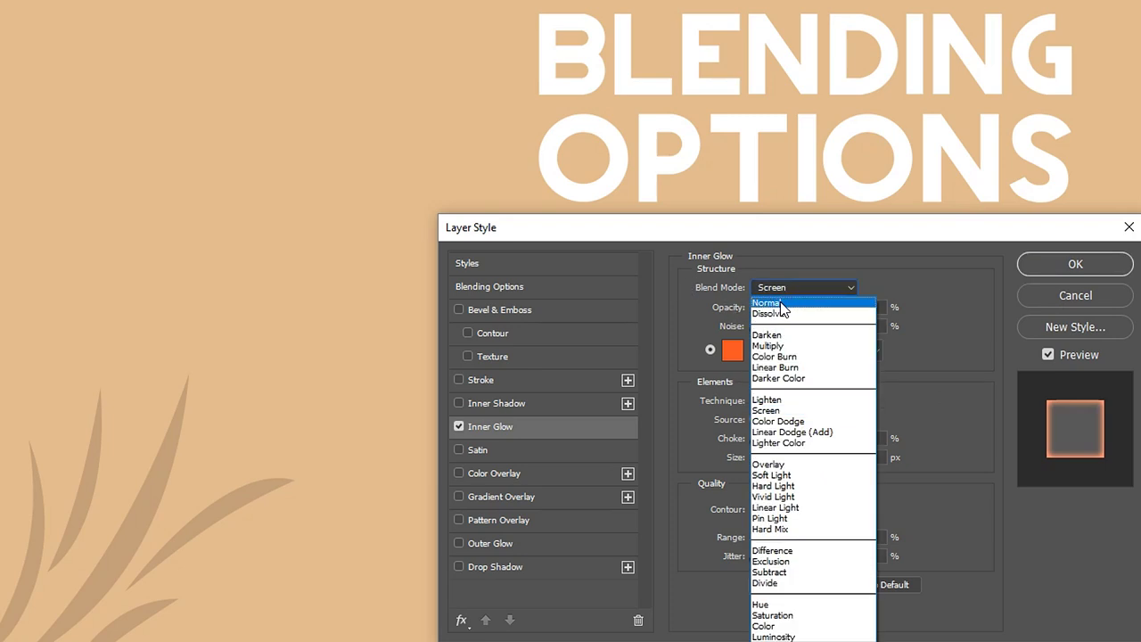
{"action": "left_click", "coordinate": [781, 303]}
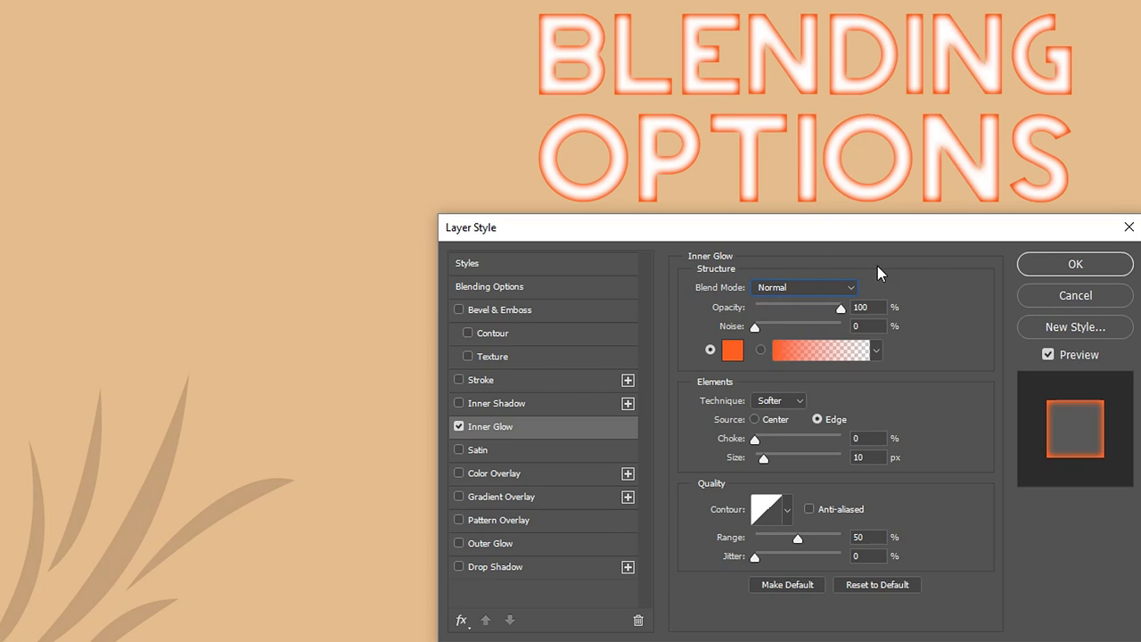
{"action": "left_click_drag", "start_coordinate": [840, 310], "coordinate": [819, 310]}
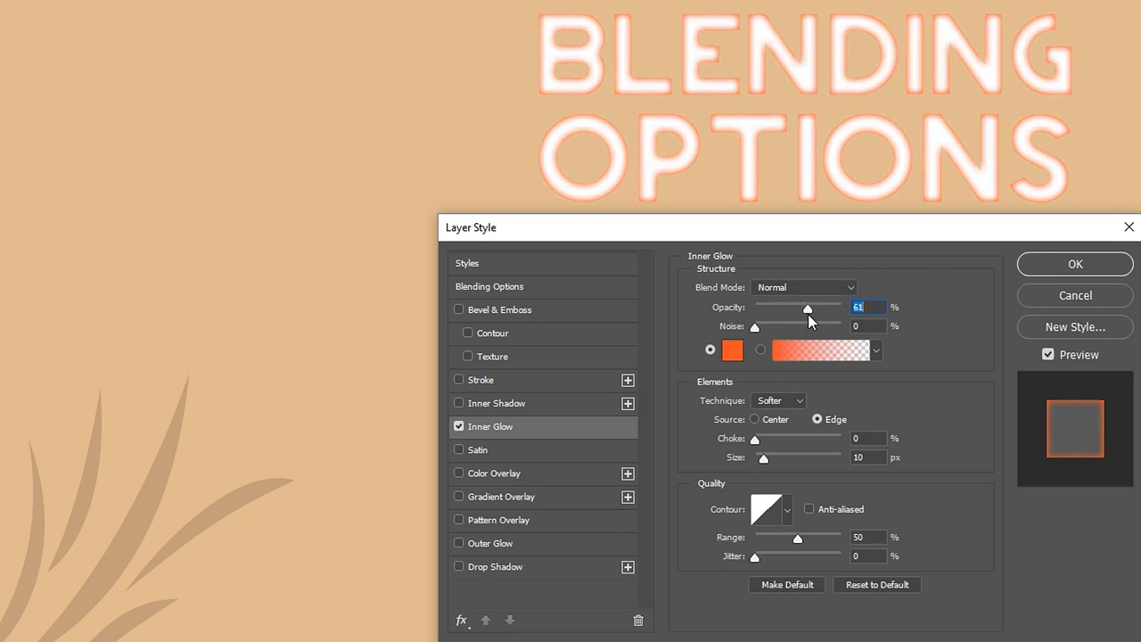
{"action": "left_click", "coordinate": [460, 478]}
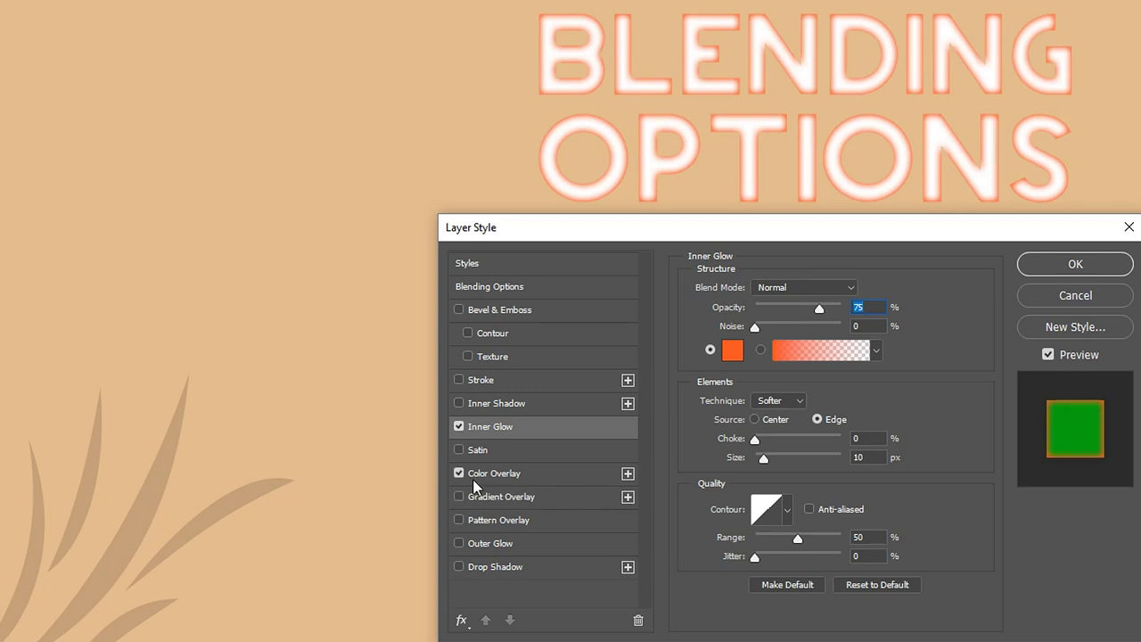
{"action": "left_click", "coordinate": [493, 480]}
Set the colour overlay to black in Normal blend mode.
{"action": "left_click", "coordinate": [865, 288]}
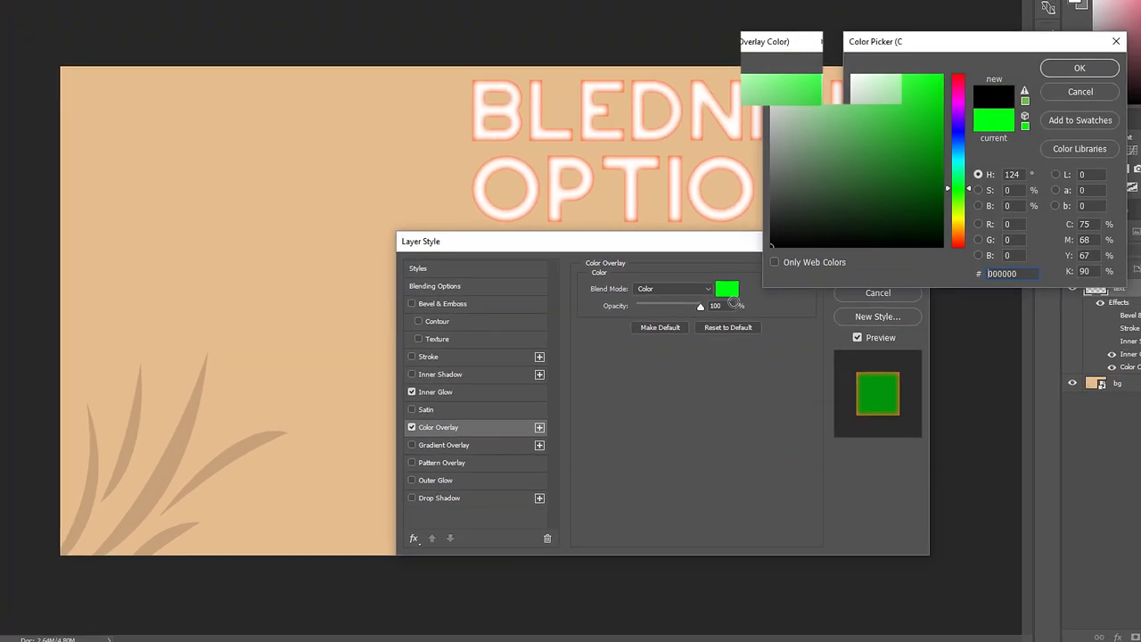
{"action": "key", "text": "Return"}
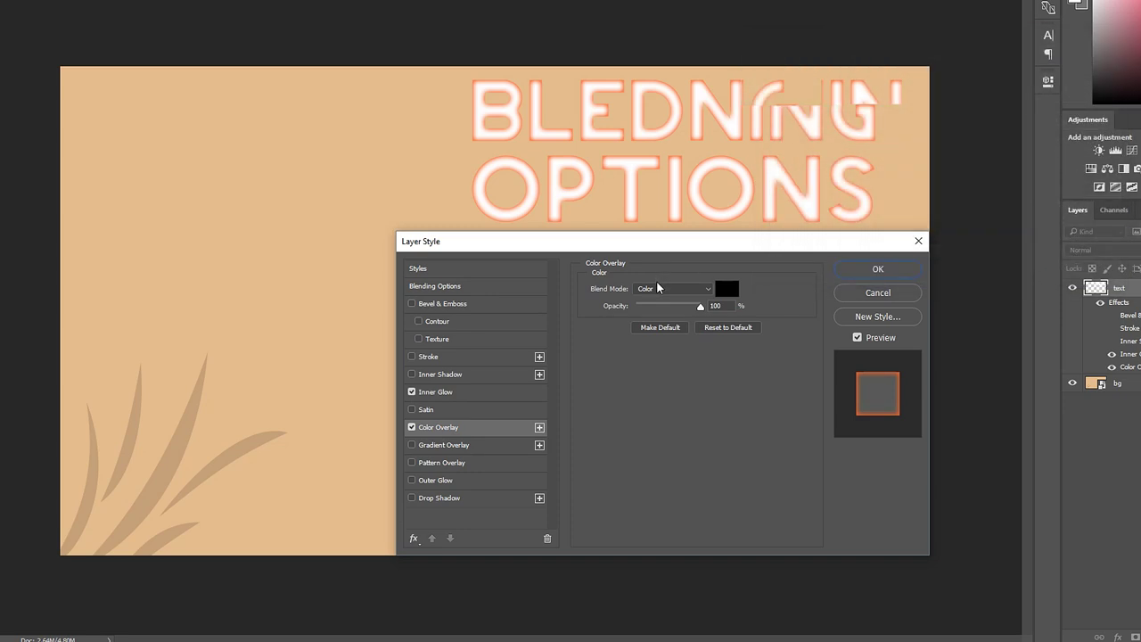
{"action": "left_click", "coordinate": [673, 288]}
{"action": "left_click", "coordinate": [768, 306]}
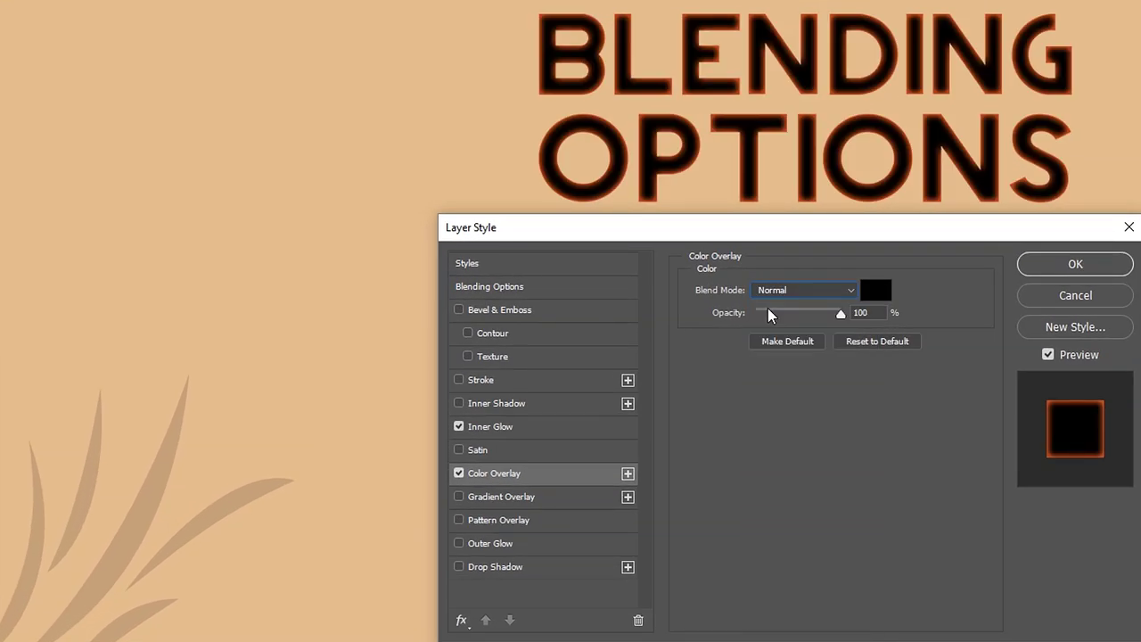
Give the inner glow a bright green colour.
{"action": "left_click", "coordinate": [494, 428]}
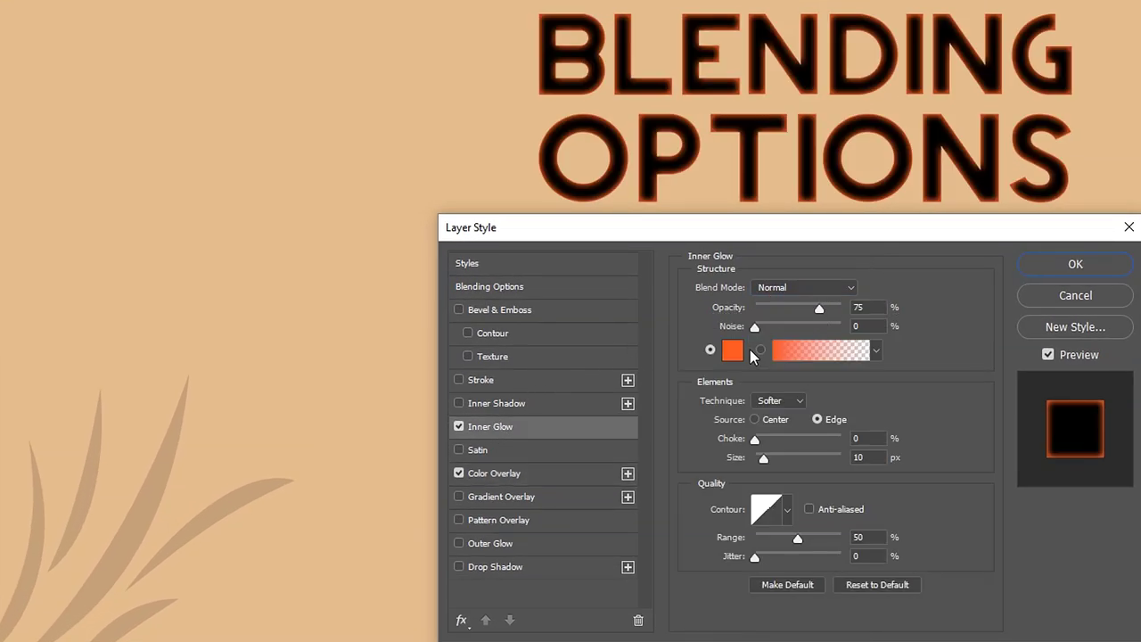
{"action": "left_click", "coordinate": [733, 350]}
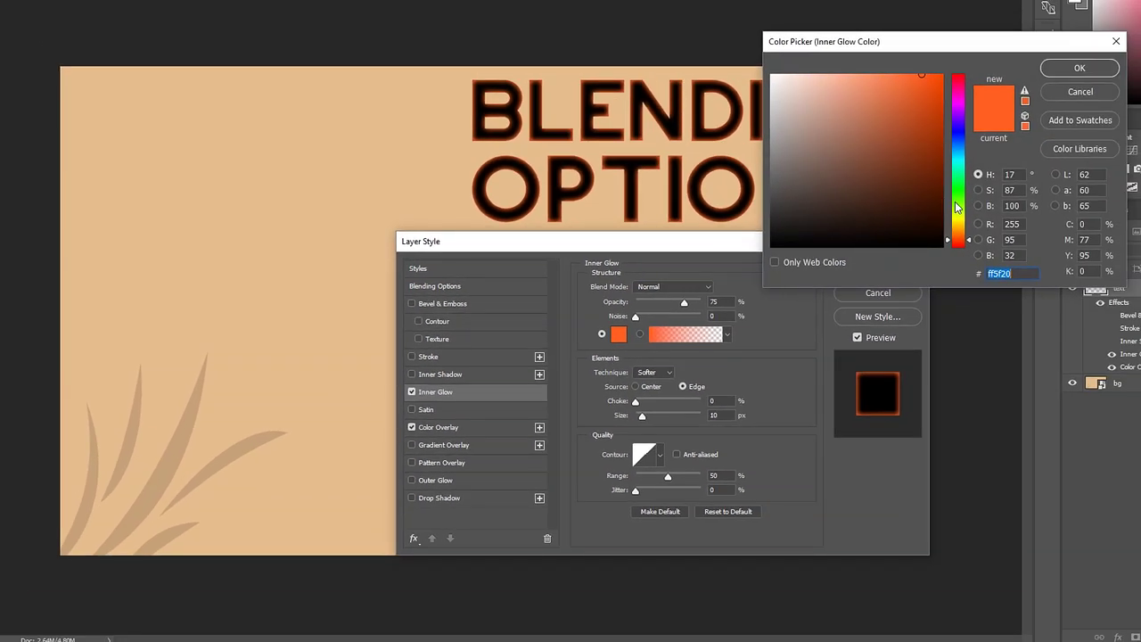
{"action": "left_click_drag", "start_coordinate": [956, 207], "coordinate": [956, 188]}
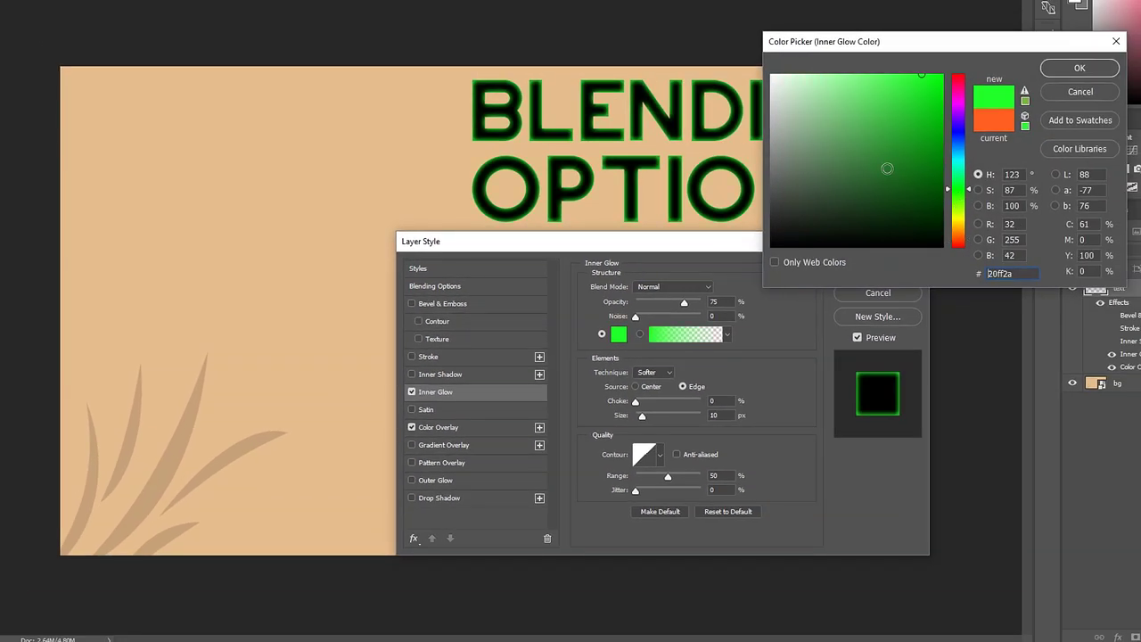
{"action": "key", "text": "Return"}
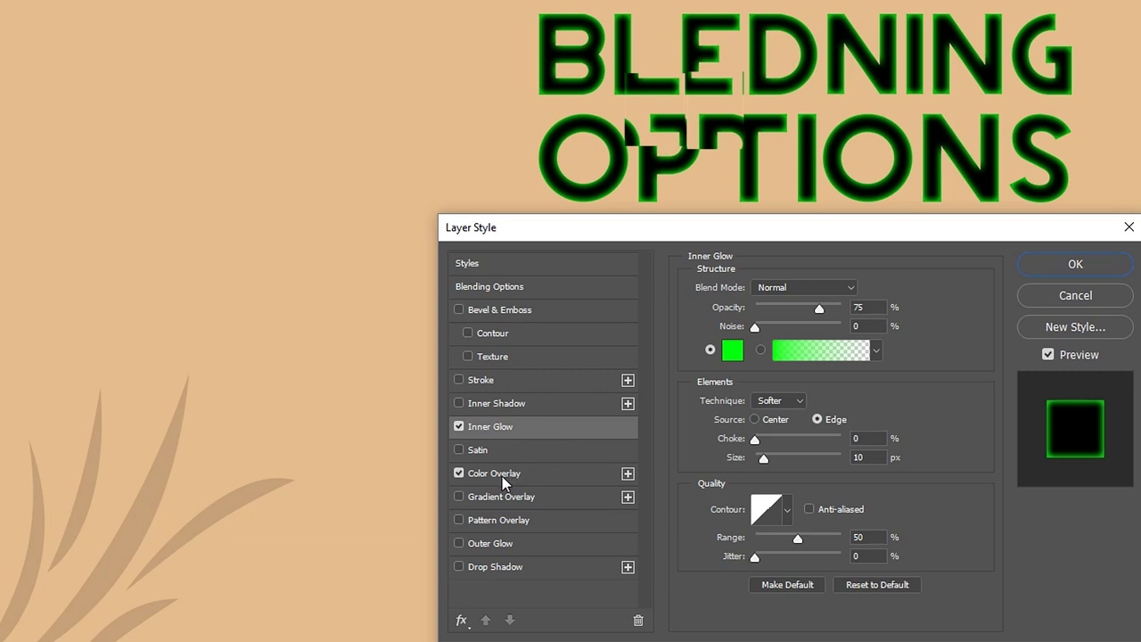
Change the colour overlay to red (ff0000).
{"action": "left_click", "coordinate": [507, 474]}
{"action": "left_click", "coordinate": [875, 290]}
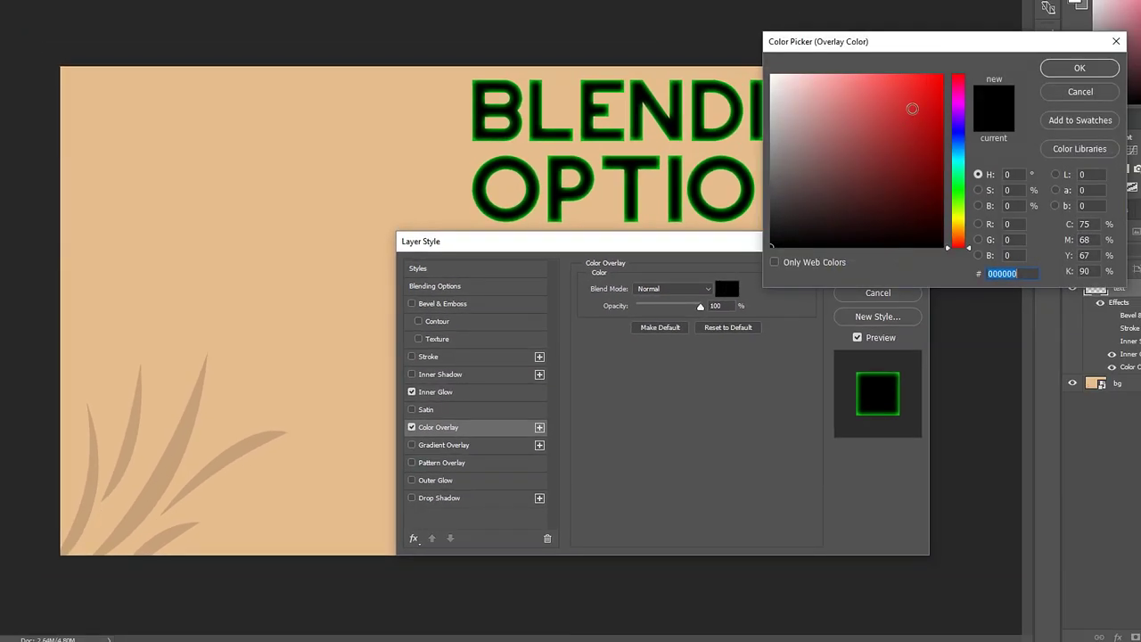
{"action": "type", "text": "ff0000"}
{"action": "key", "text": "Return"}
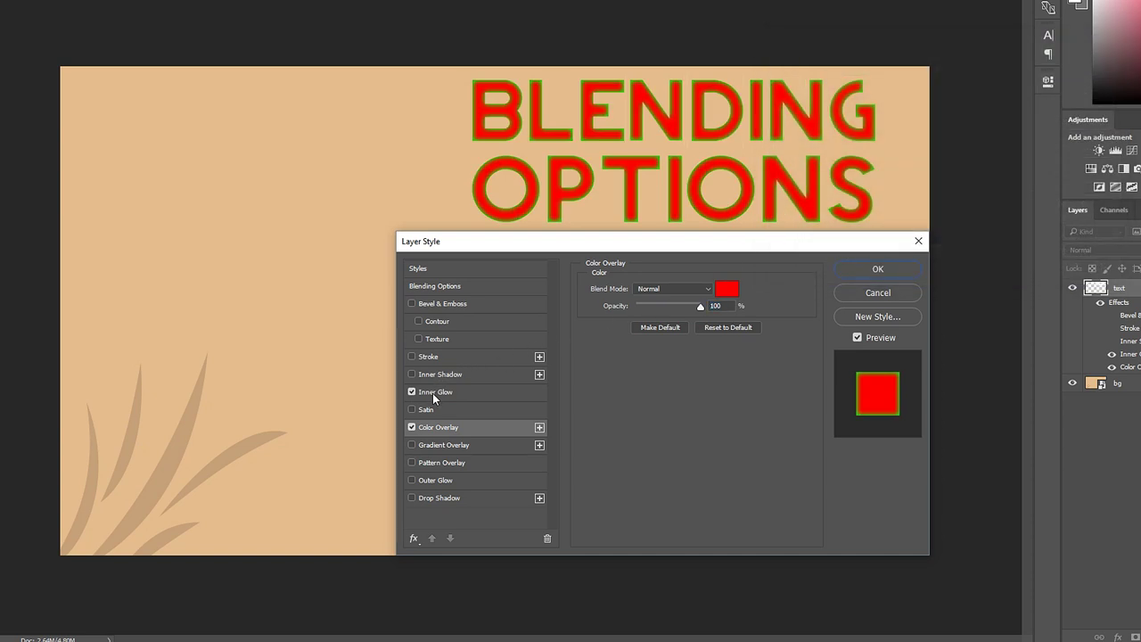
Change the inner glow colour to light red (ff8a8a).
{"action": "left_click", "coordinate": [434, 393]}
{"action": "left_click", "coordinate": [619, 335]}
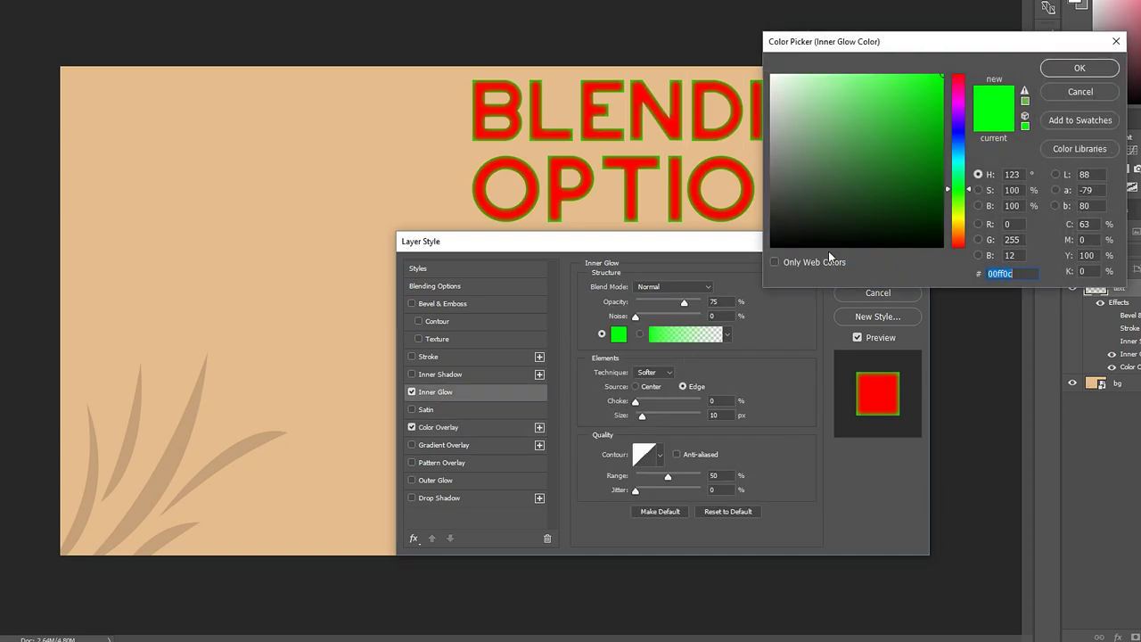
{"action": "left_click_drag", "start_coordinate": [960, 85], "coordinate": [956, 38]}
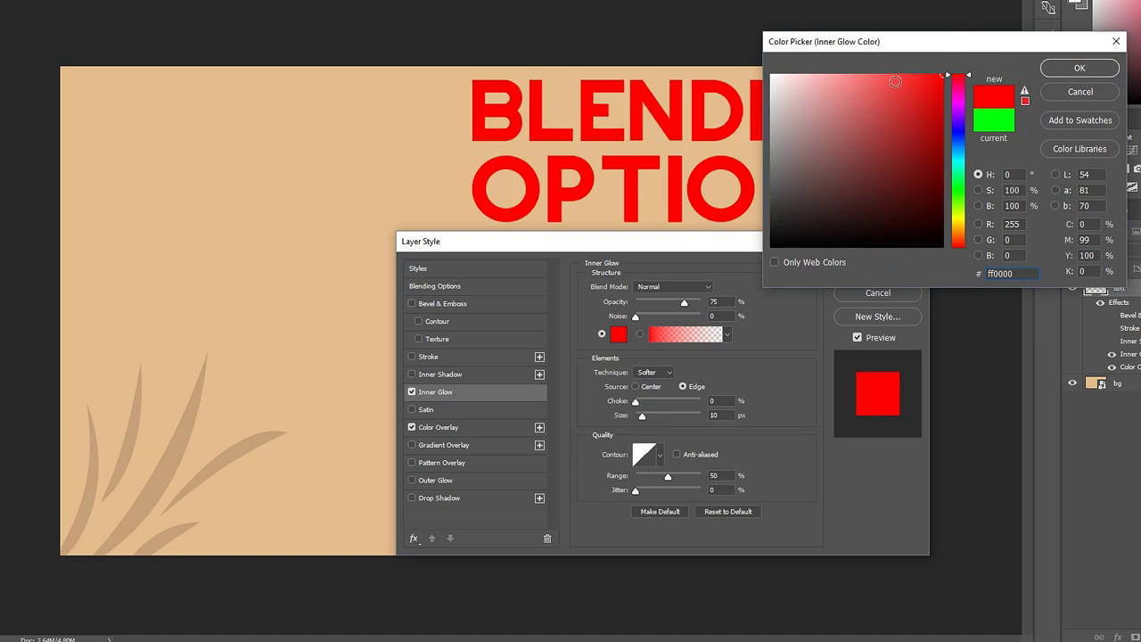
{"action": "mouse_move", "coordinate": [898, 77]}
{"action": "left_mouse_down"}
{"action": "mouse_move", "coordinate": [862, 52]}
{"action": "mouse_move", "coordinate": [832, 65]}
{"action": "mouse_move", "coordinate": [849, 72]}
{"action": "left_mouse_up"}
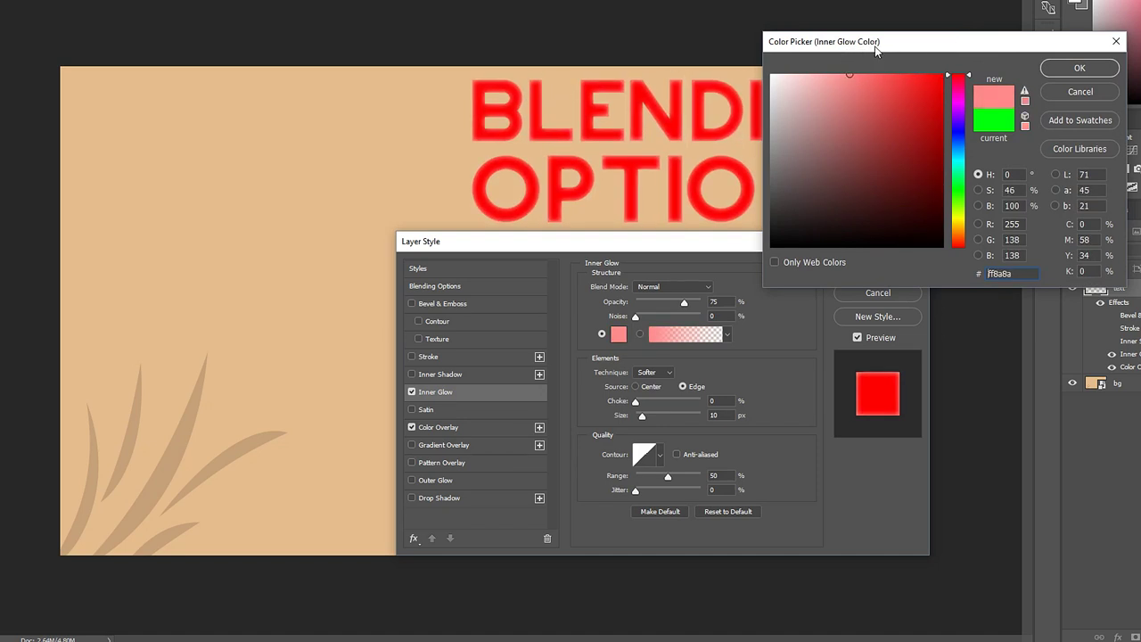
{"action": "left_click", "coordinate": [1075, 69]}
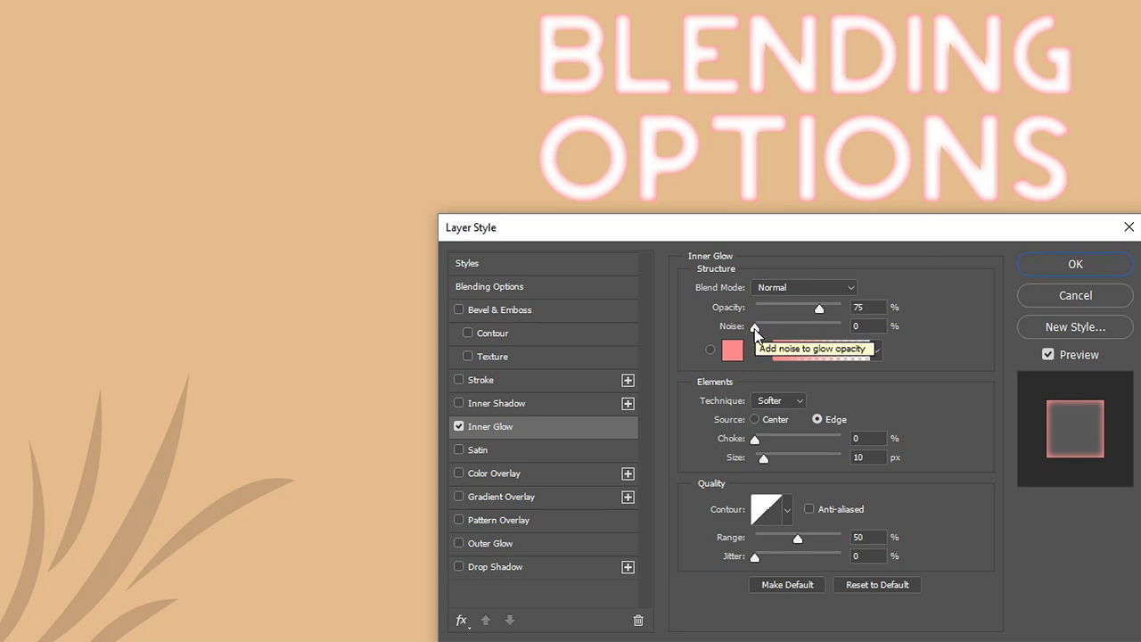
Add about 22% noise to the inner glow and make its colour black.
{"action": "left_click_drag", "start_coordinate": [755, 329], "coordinate": [774, 328]}
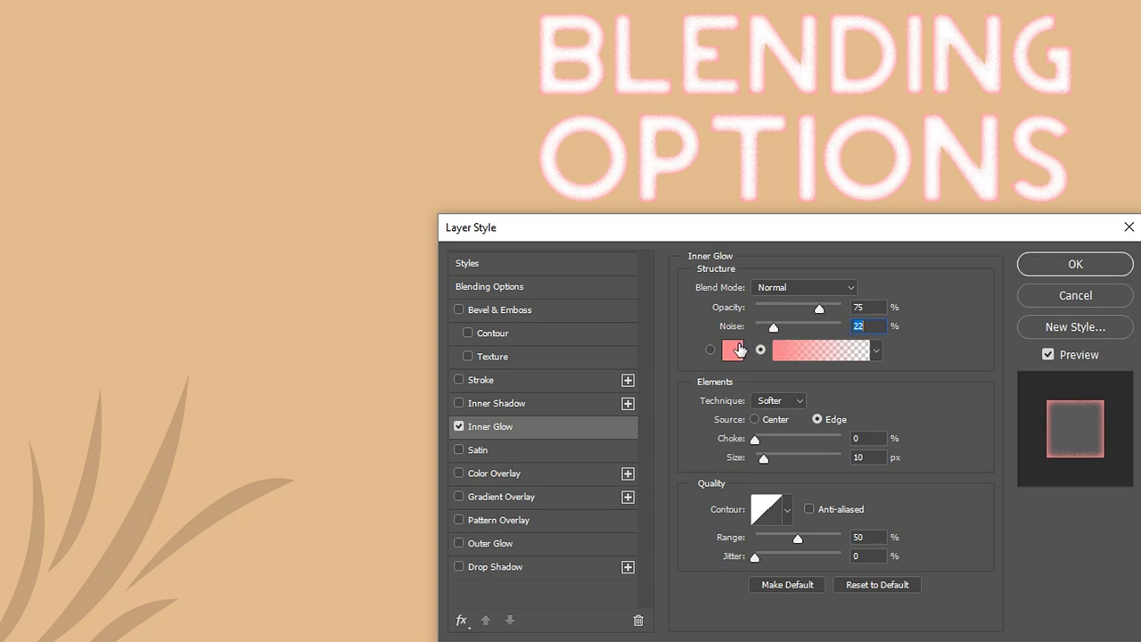
{"action": "left_click", "coordinate": [733, 350]}
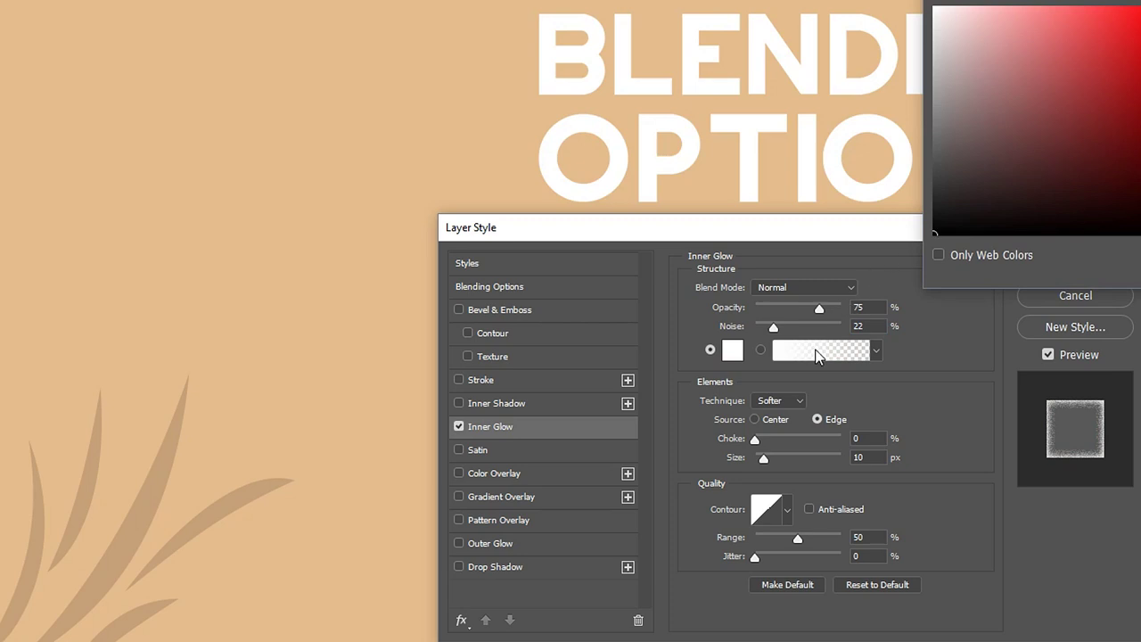
{"action": "left_click_drag", "start_coordinate": [935, 7], "coordinate": [935, 234]}
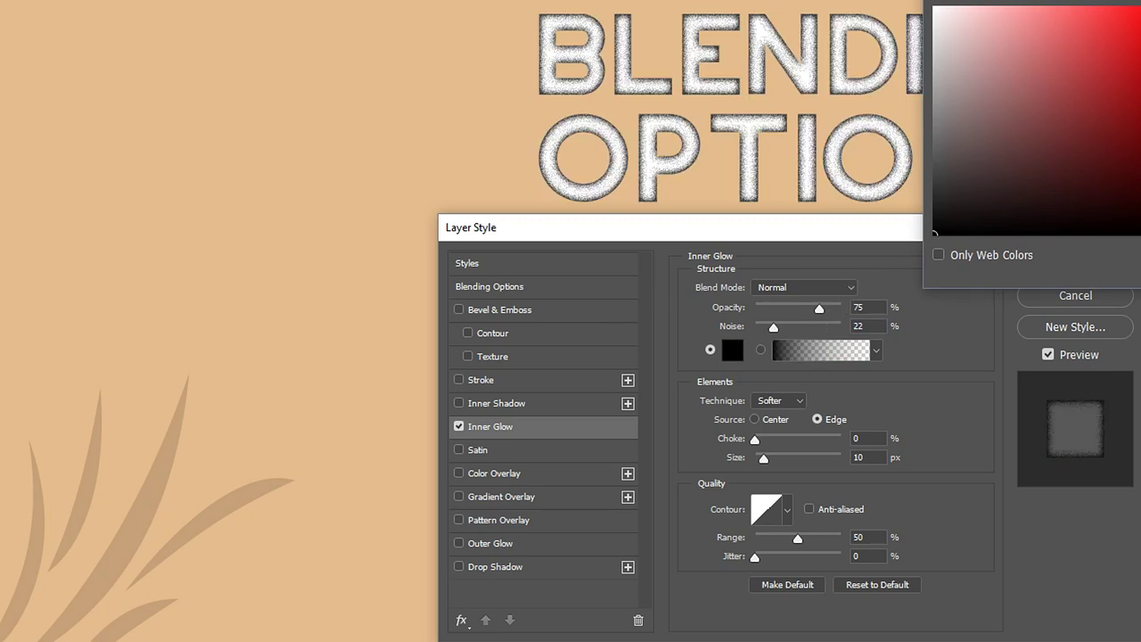
{"action": "key", "text": "Return"}
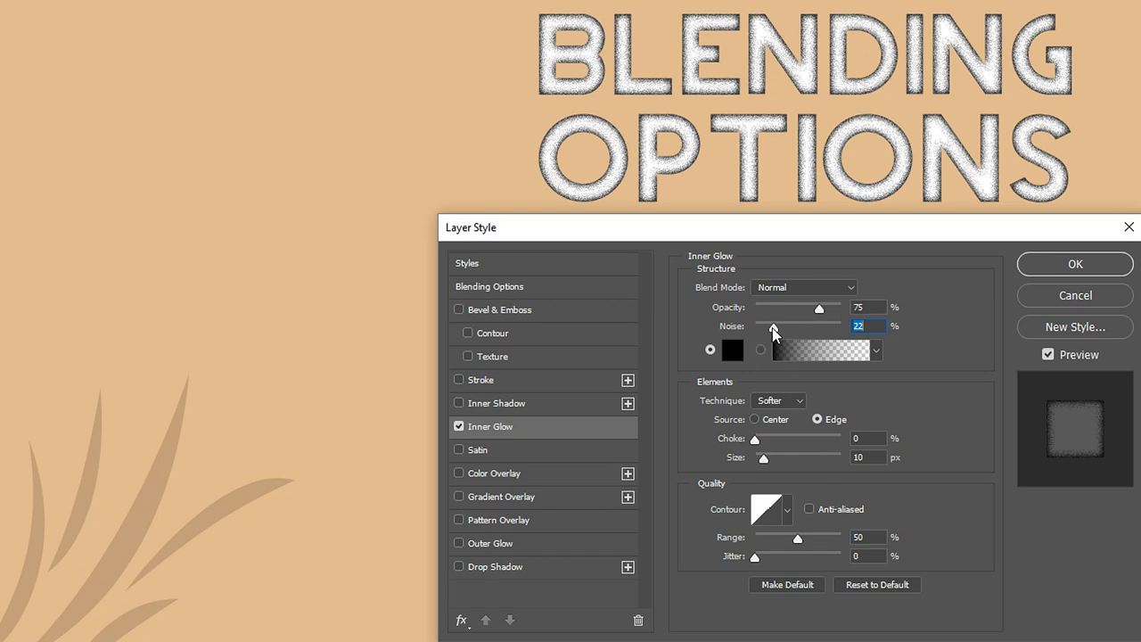
{"action": "left_click_drag", "start_coordinate": [773, 328], "coordinate": [757, 330]}
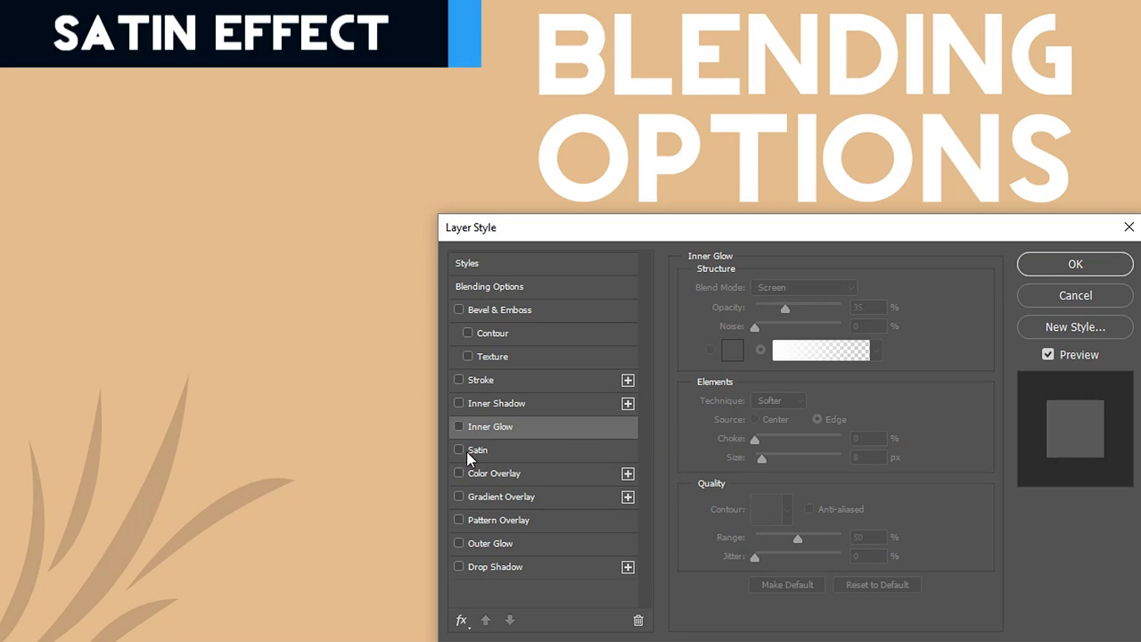
Turn on Satin for the text at 90% opacity in Normal mode.
{"action": "left_click", "coordinate": [470, 450]}
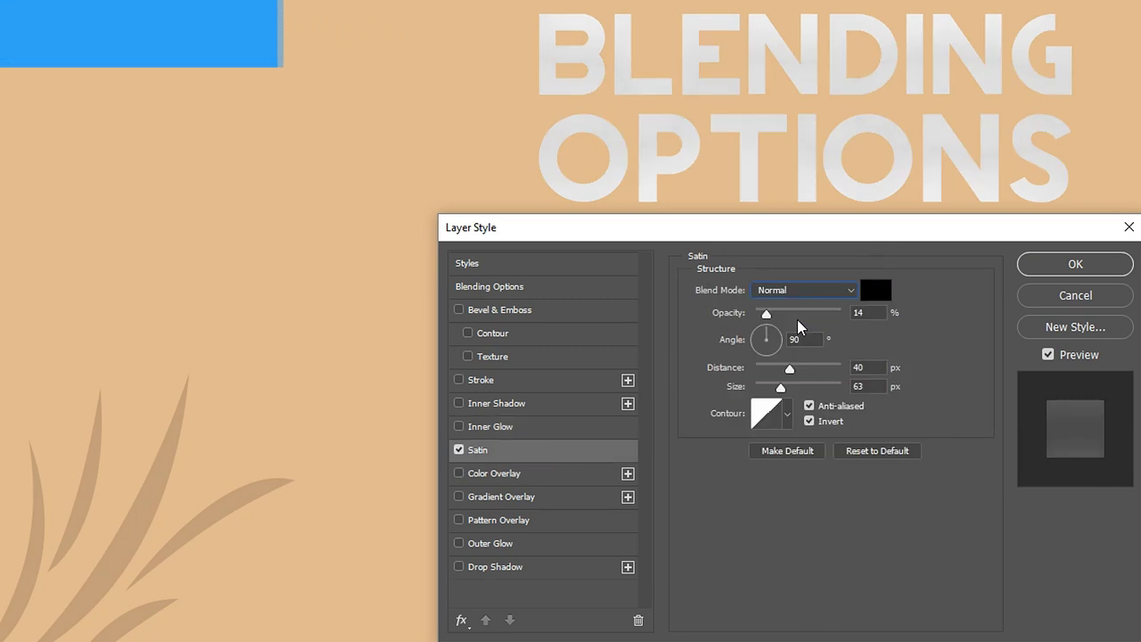
{"action": "left_click_drag", "start_coordinate": [767, 314], "coordinate": [834, 314]}
{"action": "left_click", "coordinate": [875, 290]}
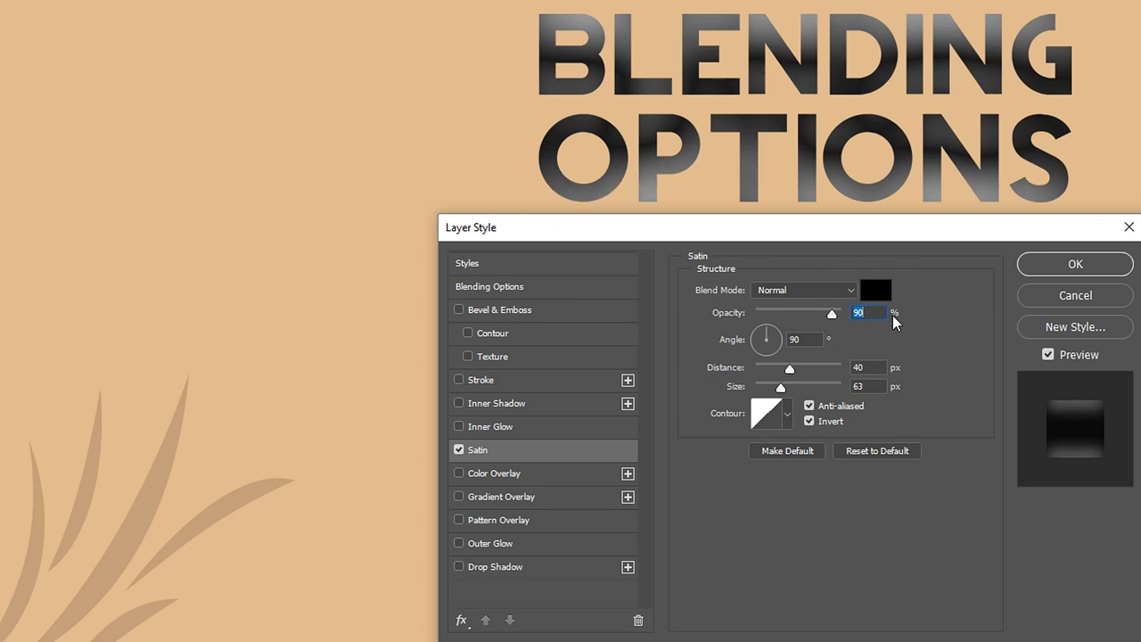
{"action": "left_click", "coordinate": [766, 290]}
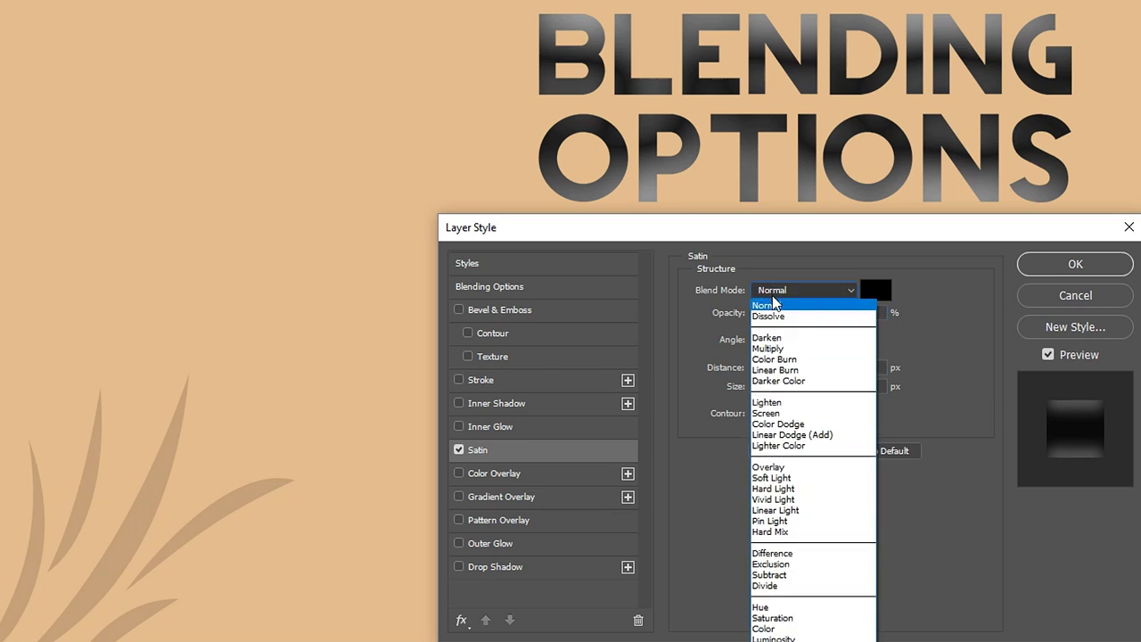
{"action": "left_click", "coordinate": [775, 297]}
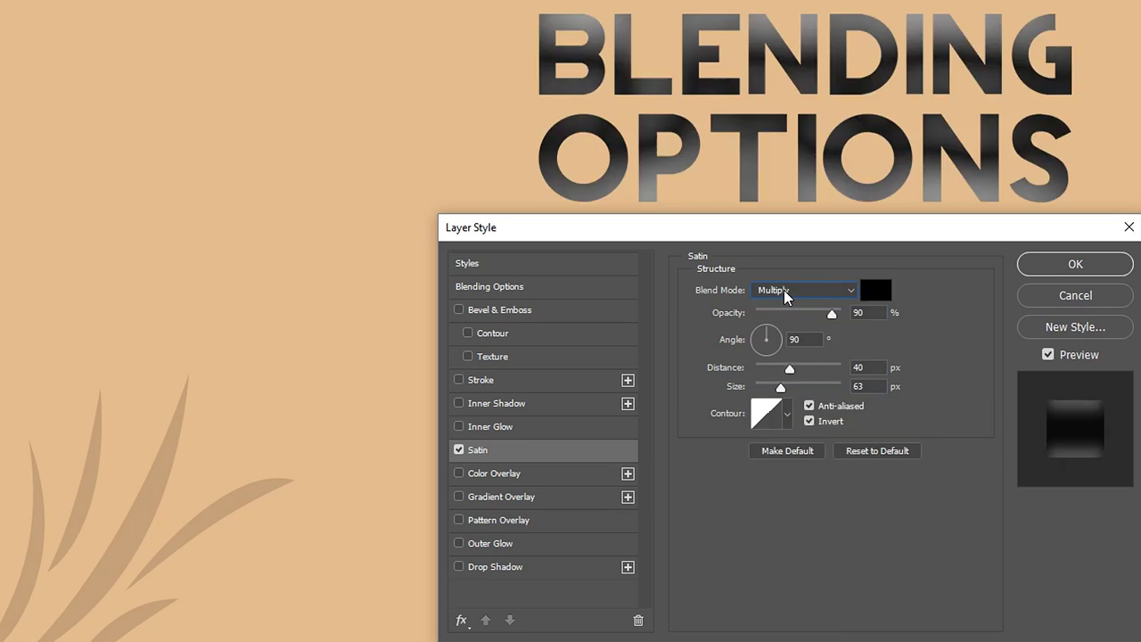
Try the Dissolve blend mode for the satin, return to Normal, and lower opacity to 65%.
{"action": "scroll", "coordinate": [784, 289], "scroll_direction": "down", "scroll_amount": 5}
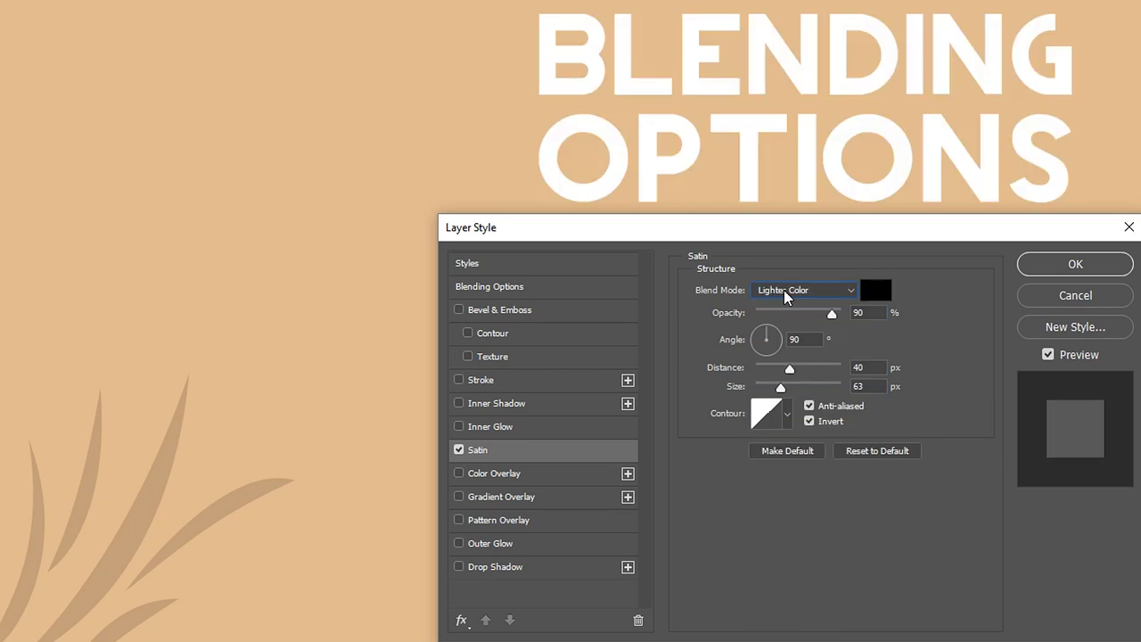
{"action": "scroll", "coordinate": [784, 290], "scroll_direction": "down", "scroll_amount": 6}
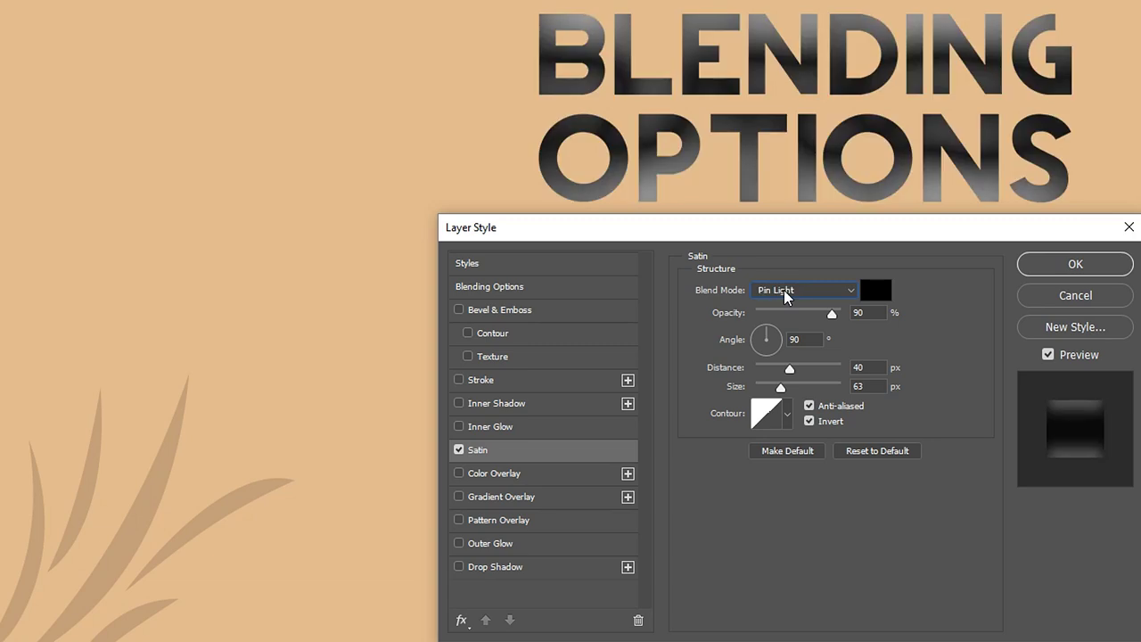
{"action": "scroll", "coordinate": [784, 289], "scroll_direction": "down", "scroll_amount": 1}
{"action": "left_click", "coordinate": [784, 290]}
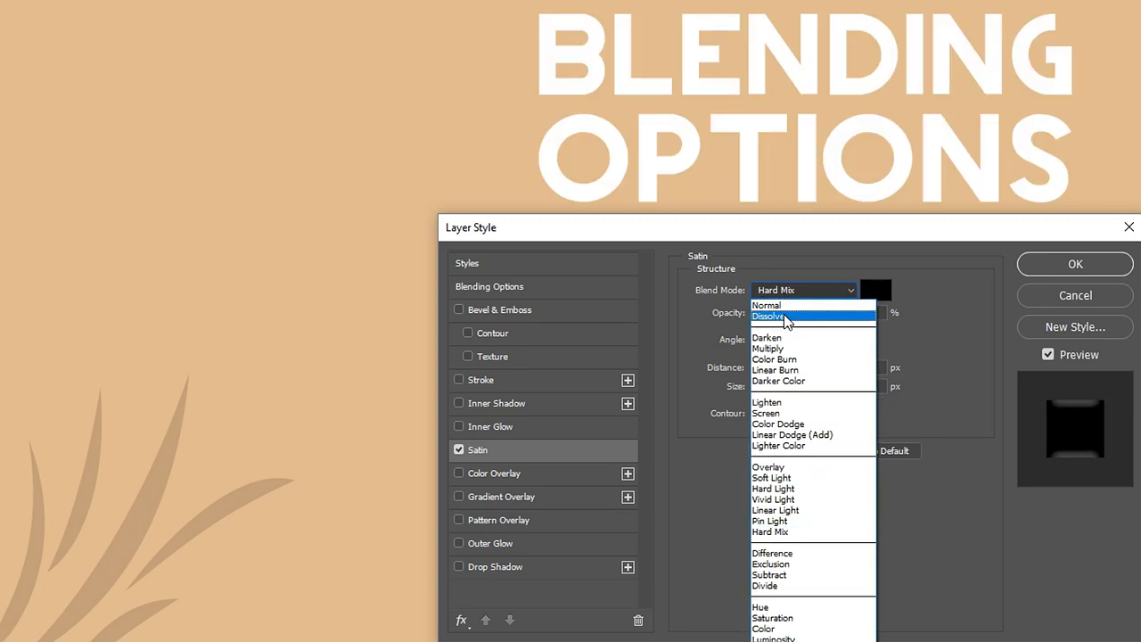
{"action": "left_click", "coordinate": [769, 316]}
{"action": "left_click", "coordinate": [785, 294]}
{"action": "left_click", "coordinate": [784, 306]}
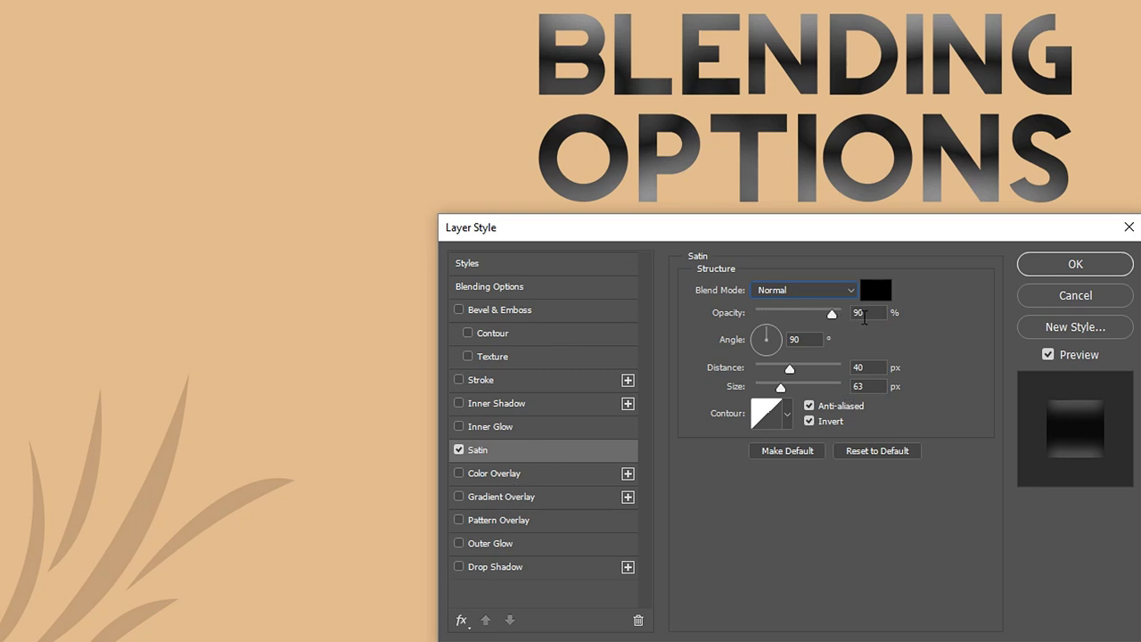
{"action": "left_click", "coordinate": [811, 310]}
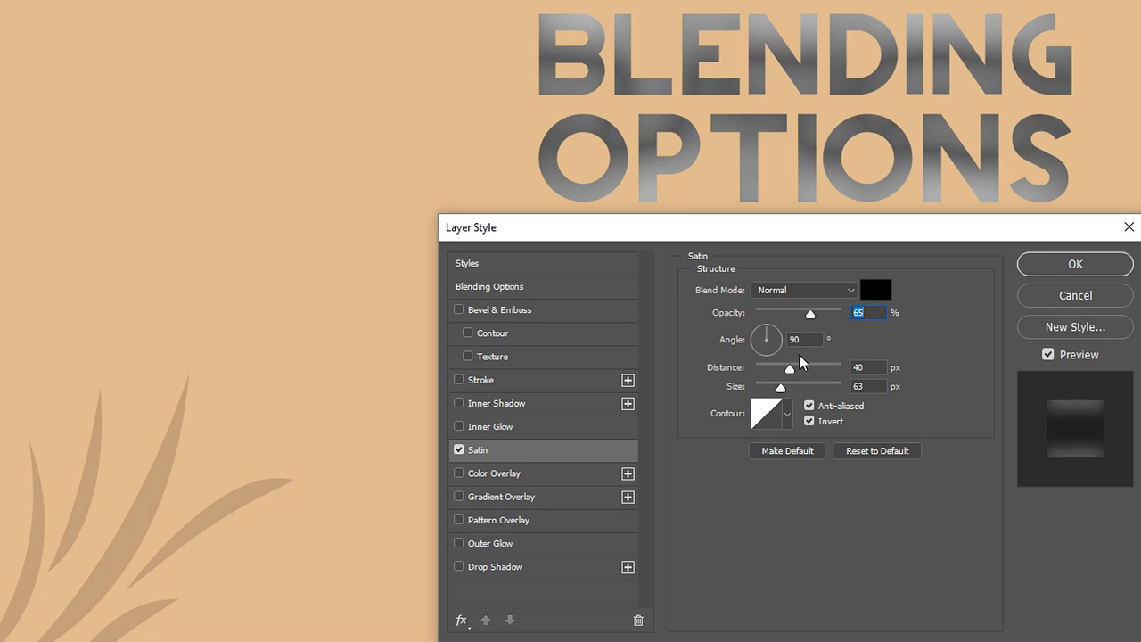
Adjust the satin distance and size to about 50 px and 79 px.
{"action": "left_click_drag", "start_coordinate": [792, 370], "coordinate": [740, 385]}
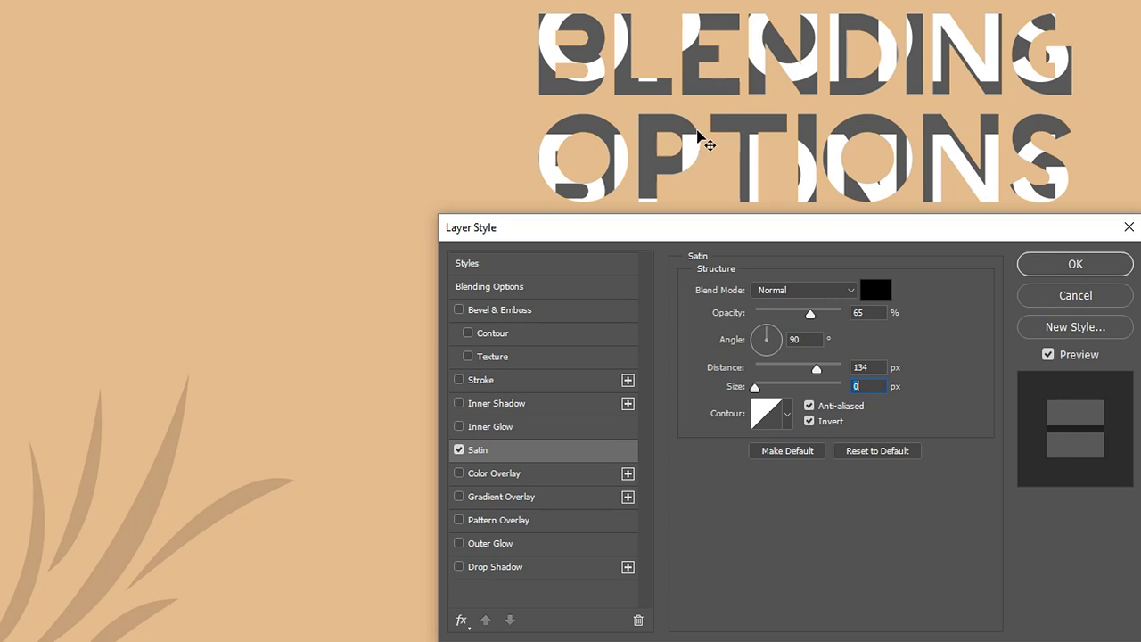
{"action": "mouse_move", "coordinate": [755, 387]}
{"action": "left_mouse_down"}
{"action": "mouse_move", "coordinate": [772, 391]}
{"action": "mouse_move", "coordinate": [758, 390]}
{"action": "mouse_move", "coordinate": [768, 382]}
{"action": "left_mouse_up"}
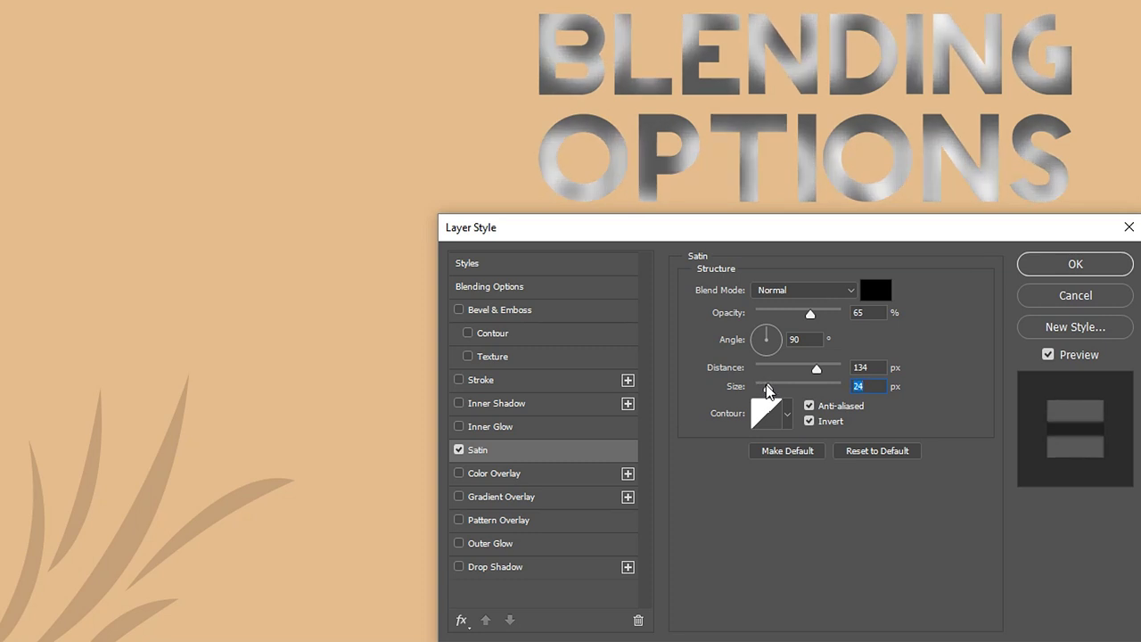
{"action": "left_click_drag", "start_coordinate": [767, 385], "coordinate": [771, 387]}
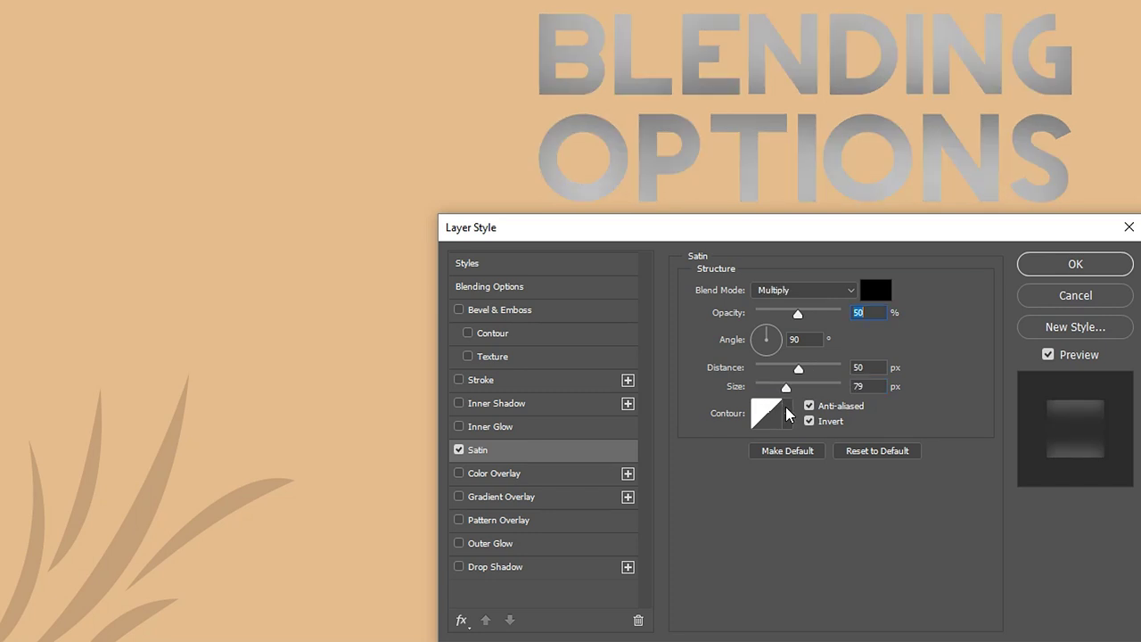
Try several contour shapes, including Cone, and settle on Linear for the satin.
{"action": "left_click", "coordinate": [789, 413]}
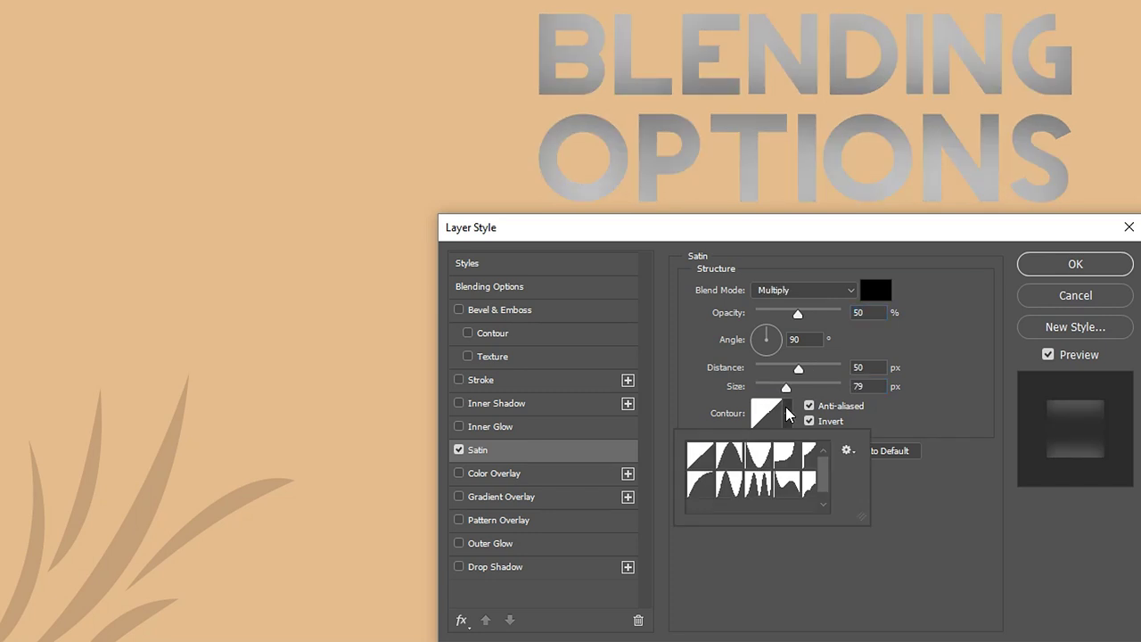
{"action": "left_click", "coordinate": [730, 458]}
{"action": "left_click", "coordinate": [776, 459]}
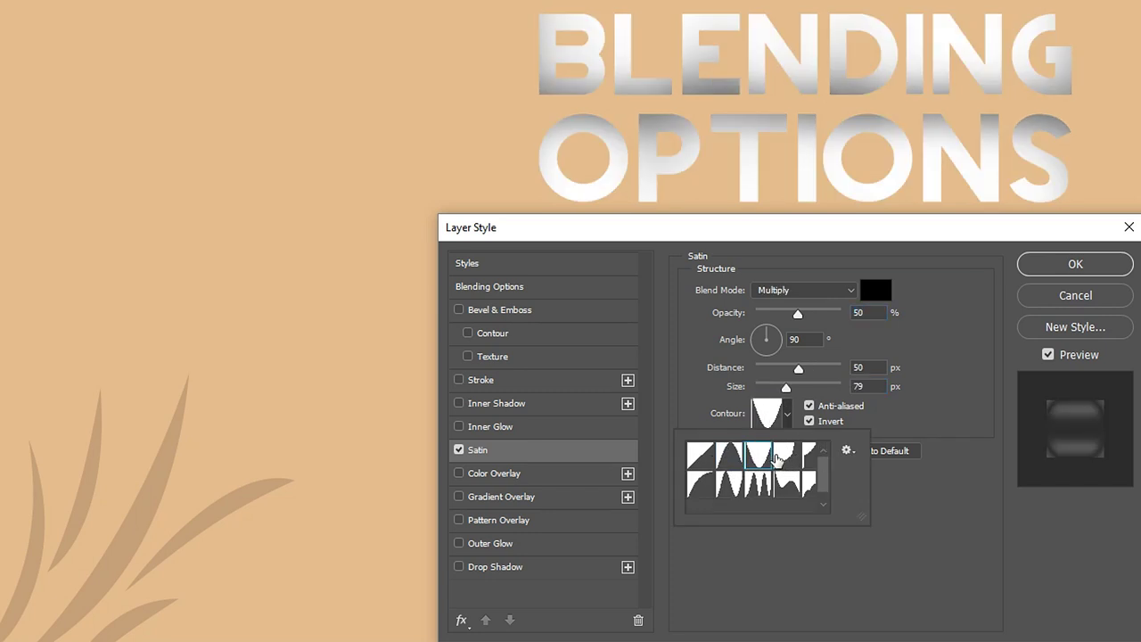
{"action": "left_click", "coordinate": [785, 456]}
{"action": "left_click", "coordinate": [702, 486]}
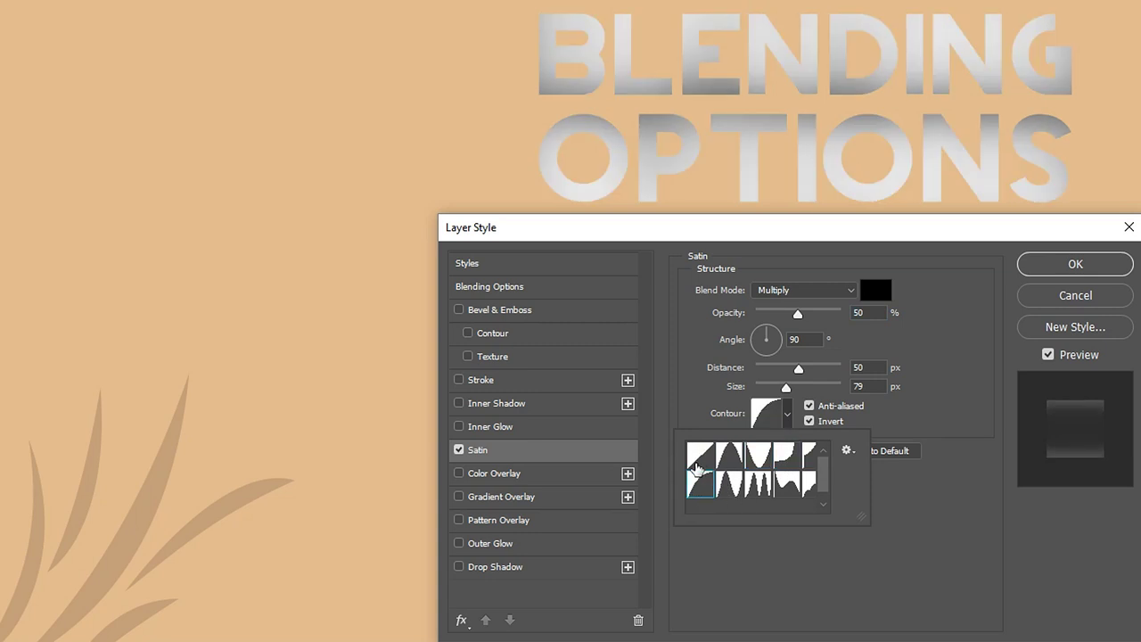
{"action": "left_click", "coordinate": [701, 456]}
{"action": "left_click", "coordinate": [788, 415]}
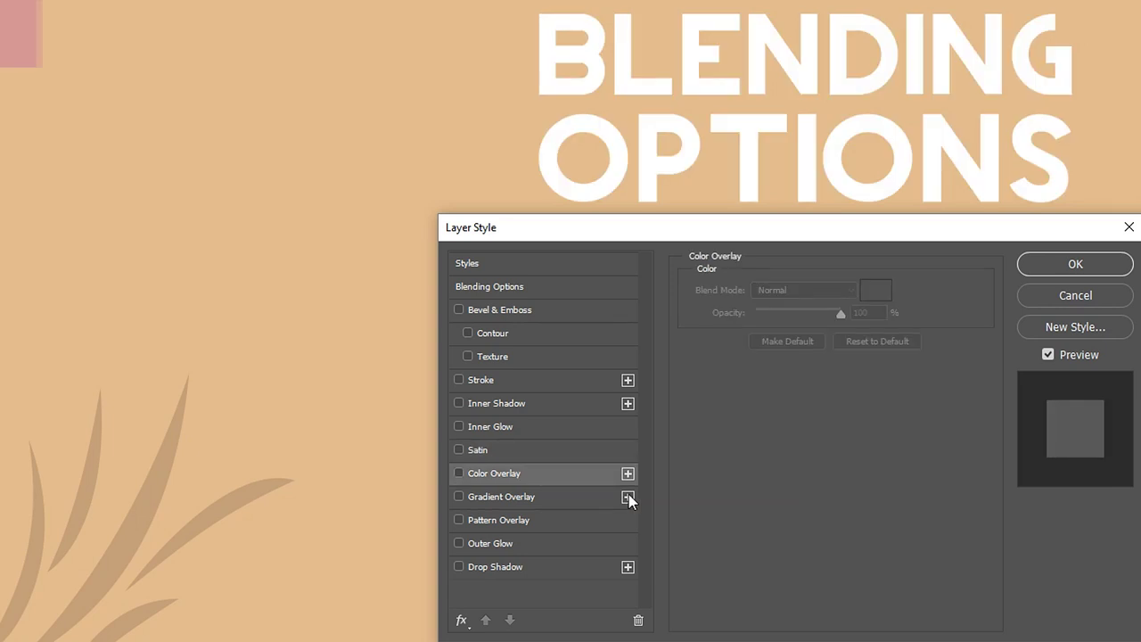
Try a green colour overlay in Normal mode on the title, then switch the overlay off.
{"action": "left_click", "coordinate": [461, 473]}
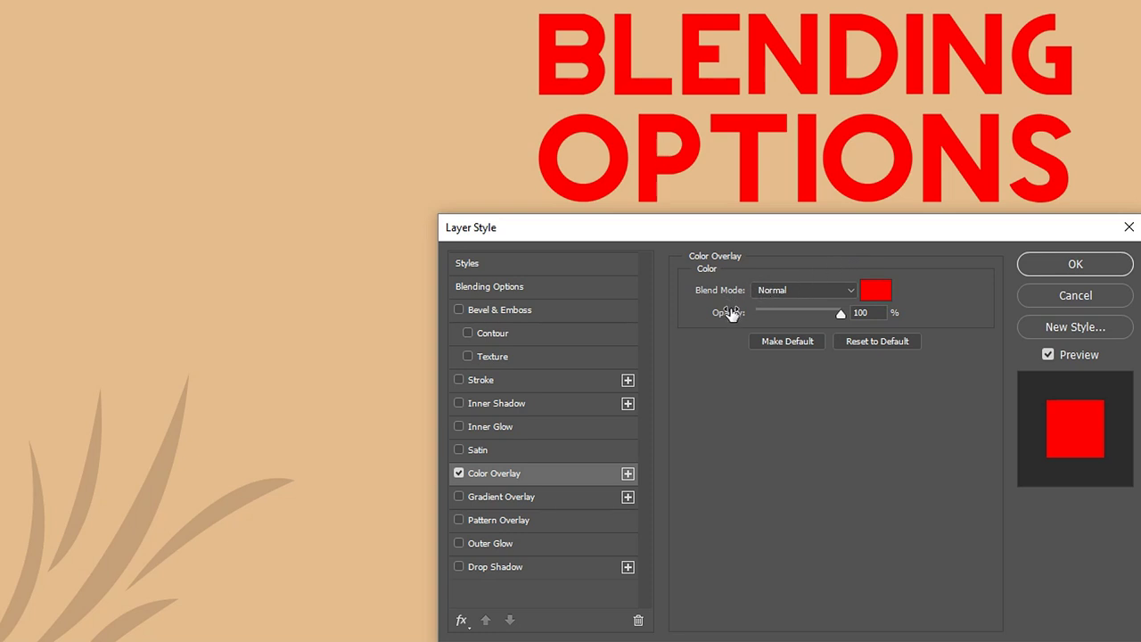
{"action": "left_click", "coordinate": [874, 292]}
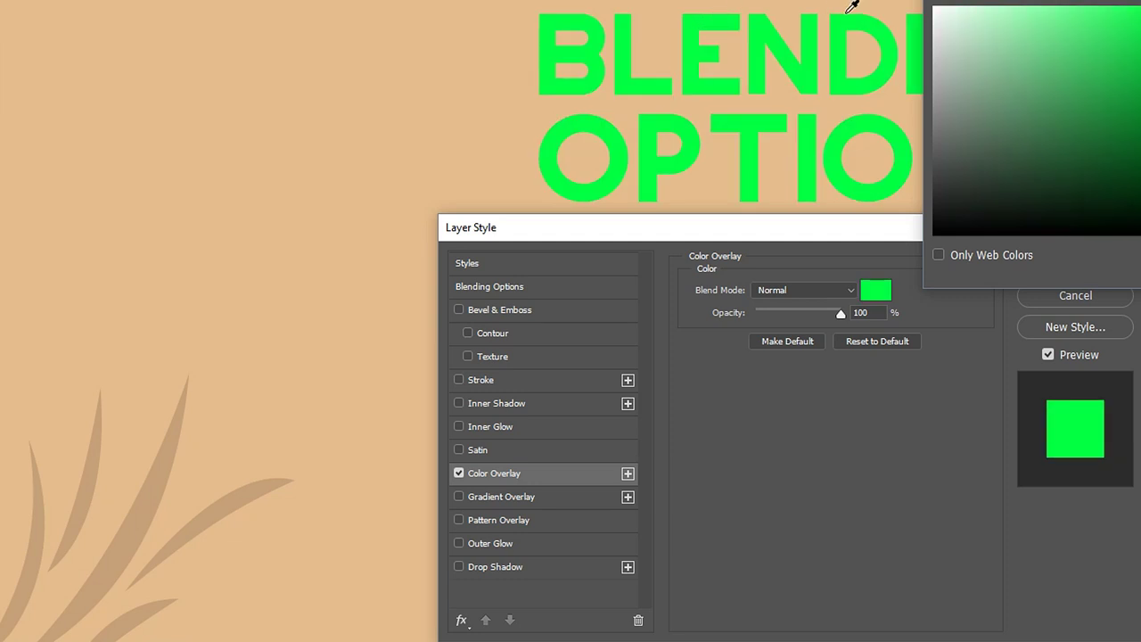
{"action": "key", "text": "Return"}
{"action": "left_click", "coordinate": [798, 289]}
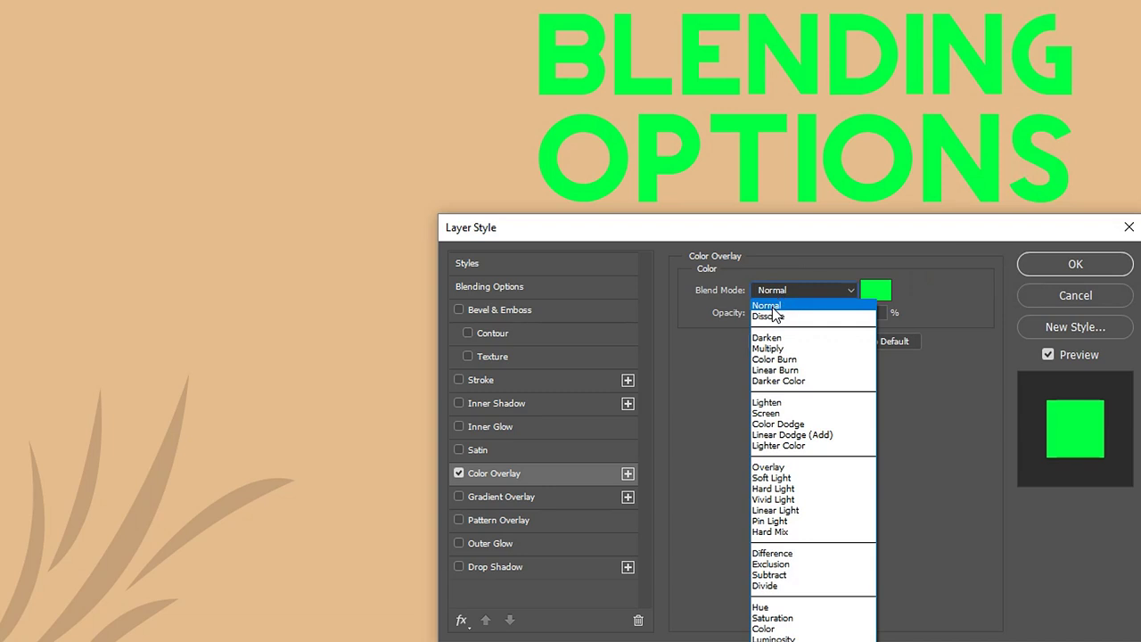
{"action": "left_click", "coordinate": [711, 407]}
{"action": "left_click", "coordinate": [458, 474]}
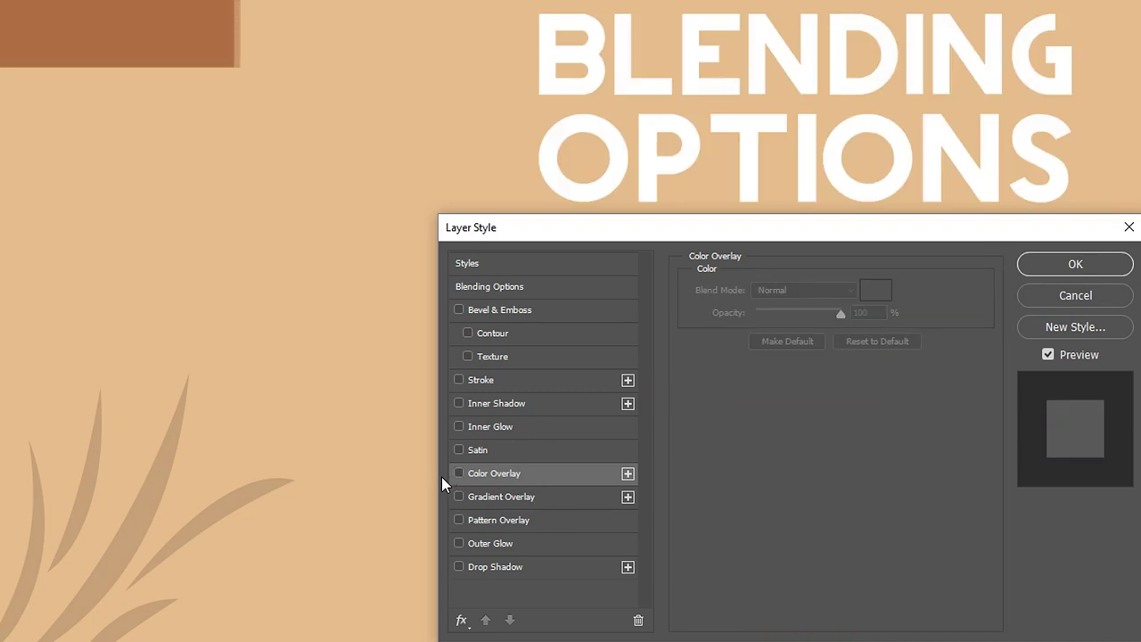
Preview a Linear gradient overlay with dither, test Reverse, then switch the gradient off.
{"action": "left_click", "coordinate": [459, 495]}
{"action": "left_click", "coordinate": [488, 497]}
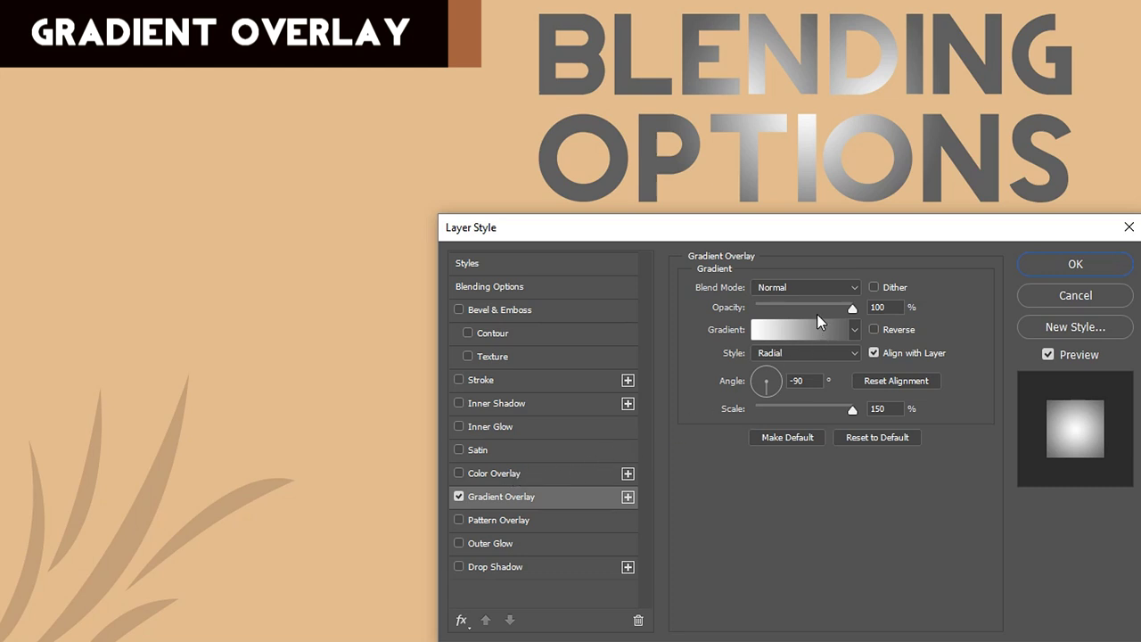
{"action": "left_click", "coordinate": [784, 351]}
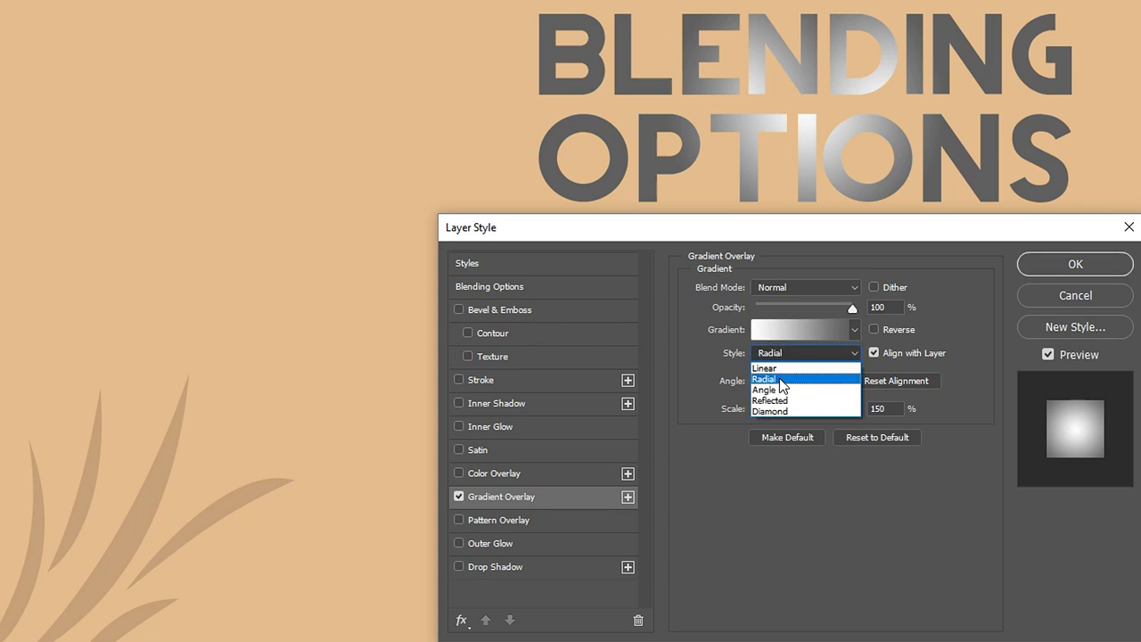
{"action": "left_click", "coordinate": [776, 369]}
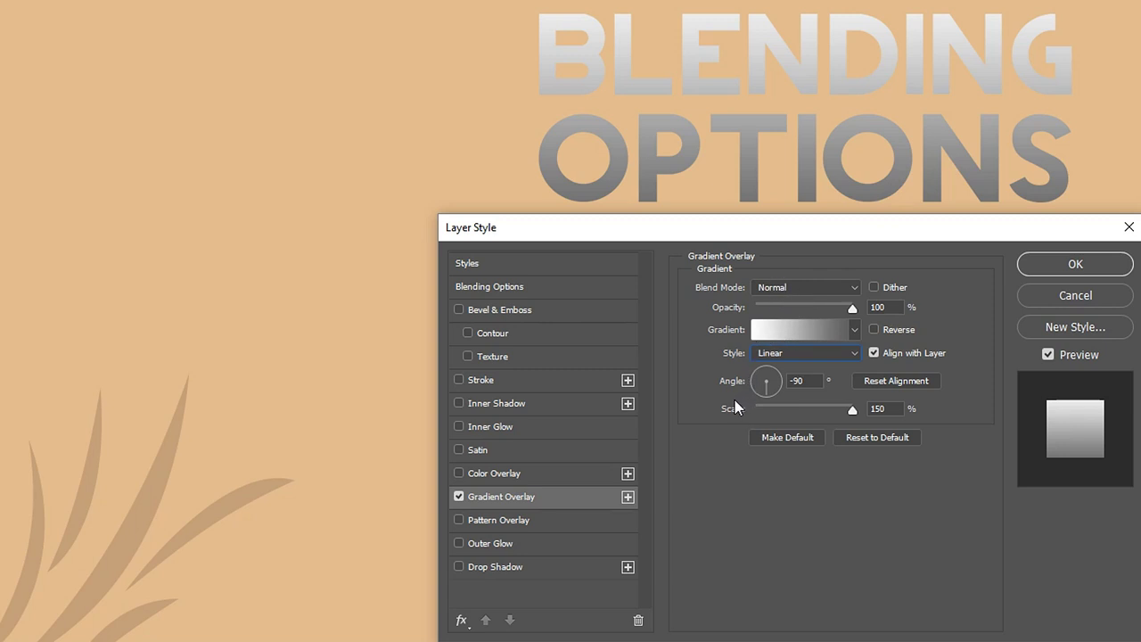
{"action": "left_click", "coordinate": [874, 330]}
{"action": "left_click", "coordinate": [874, 330]}
{"action": "left_click", "coordinate": [873, 288]}
{"action": "left_click", "coordinate": [458, 497]}
Apply a pattern overlay at 101% scale, then replace it with an outer glow.
{"action": "left_click", "coordinate": [459, 521]}
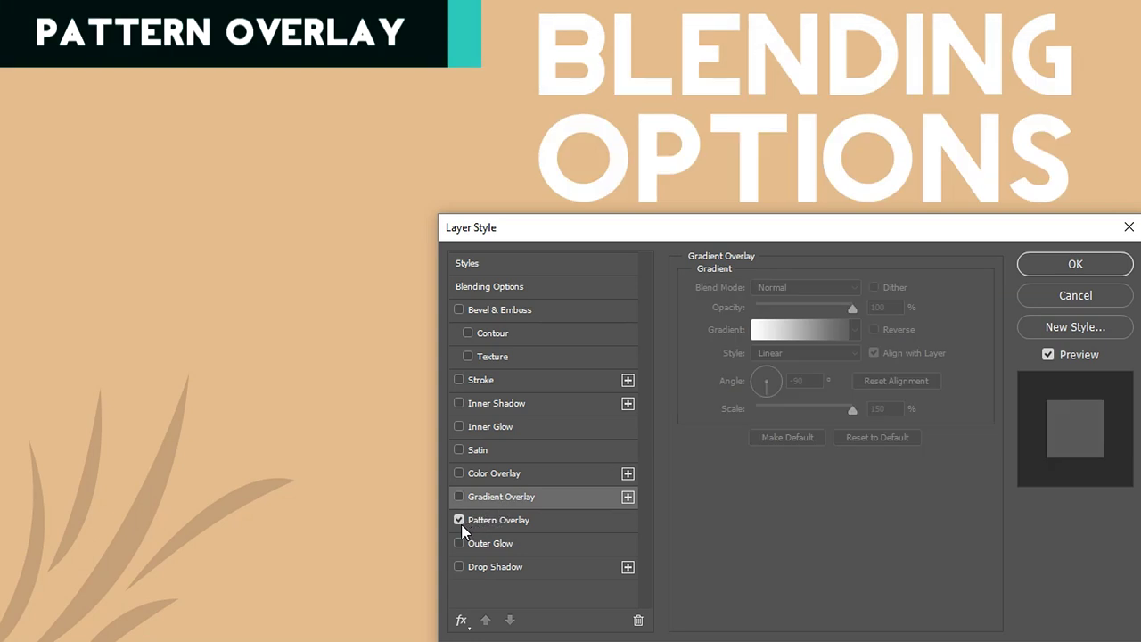
{"action": "left_click", "coordinate": [500, 523]}
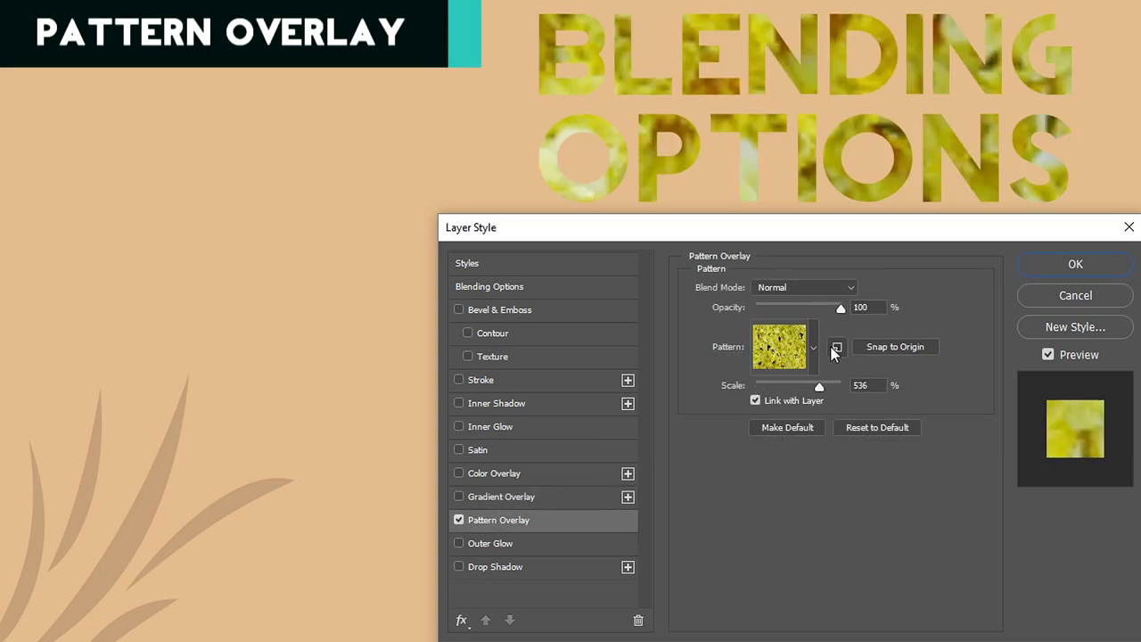
{"action": "left_click", "coordinate": [765, 380]}
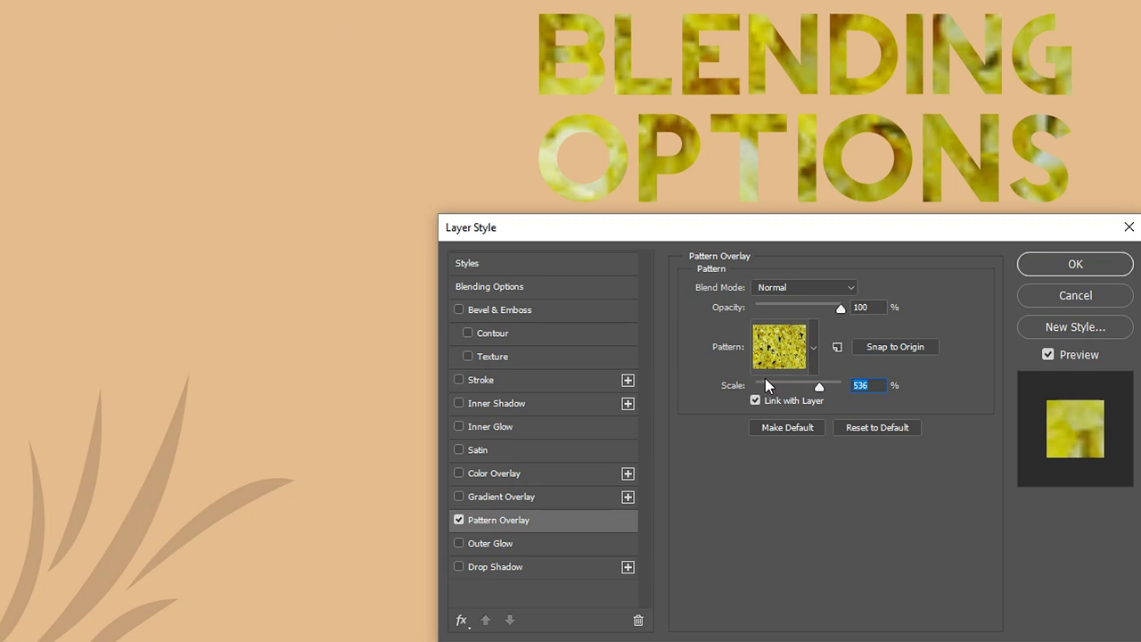
{"action": "type", "text": "101"}
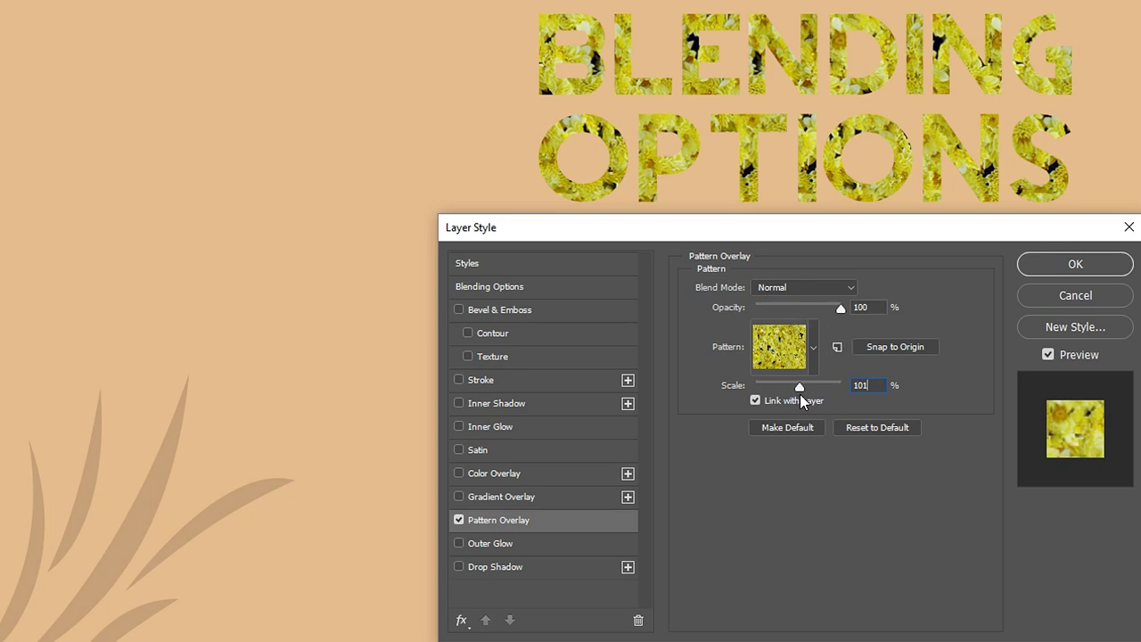
{"action": "left_click", "coordinate": [812, 348]}
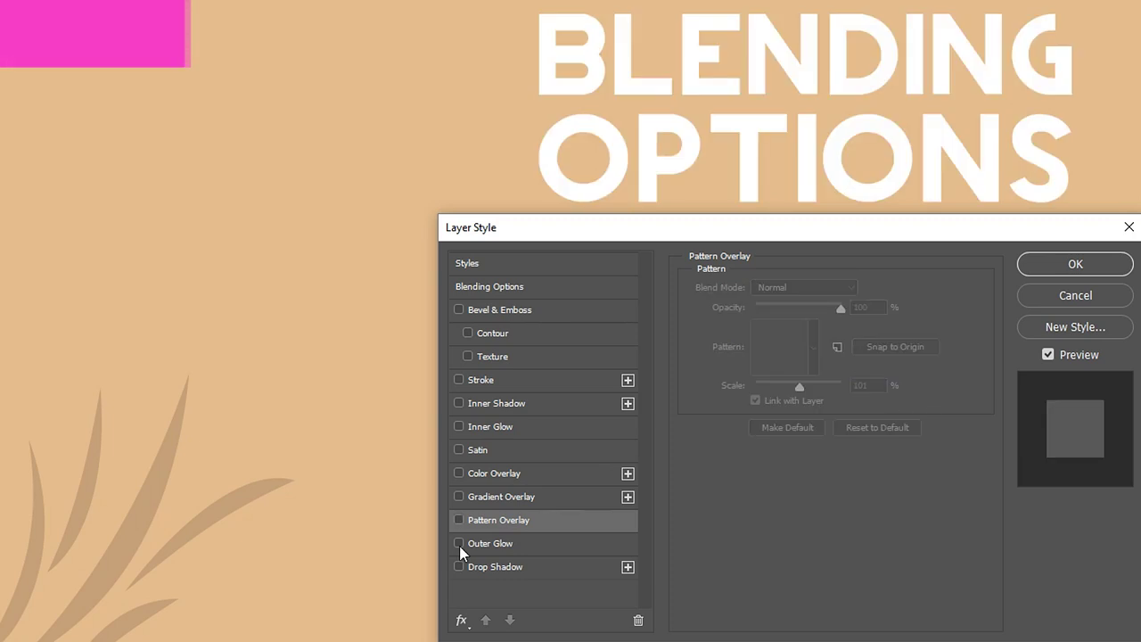
{"action": "left_click", "coordinate": [460, 544]}
{"action": "left_click", "coordinate": [604, 535]}
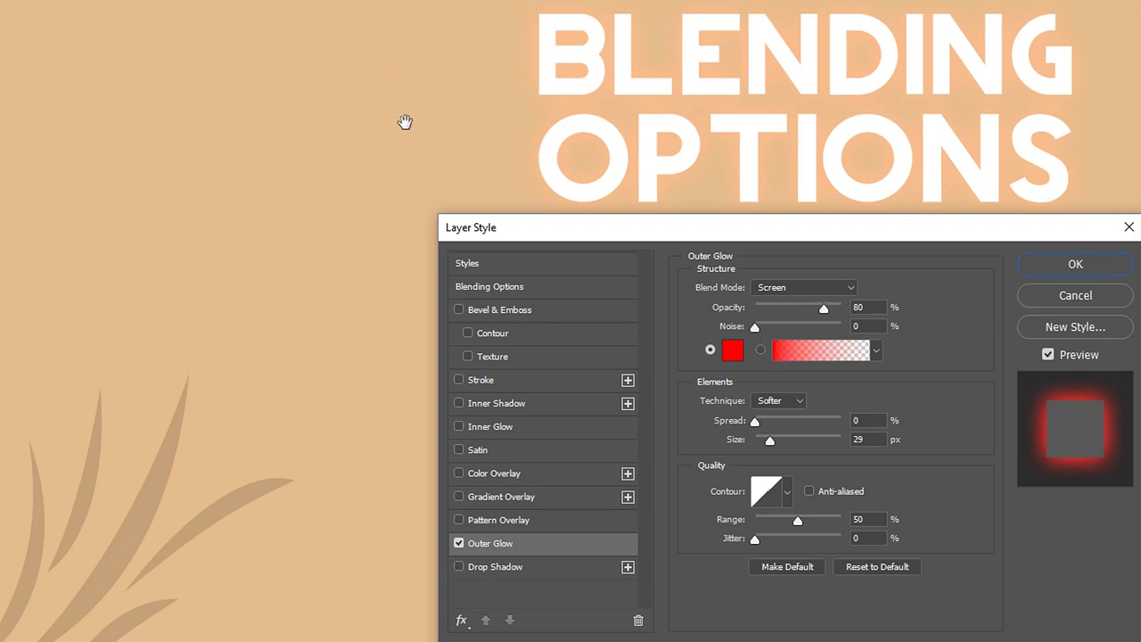
Set the outer glow to Normal mode at 61% opacity, then turn the glow off.
{"action": "left_click", "coordinate": [765, 290]}
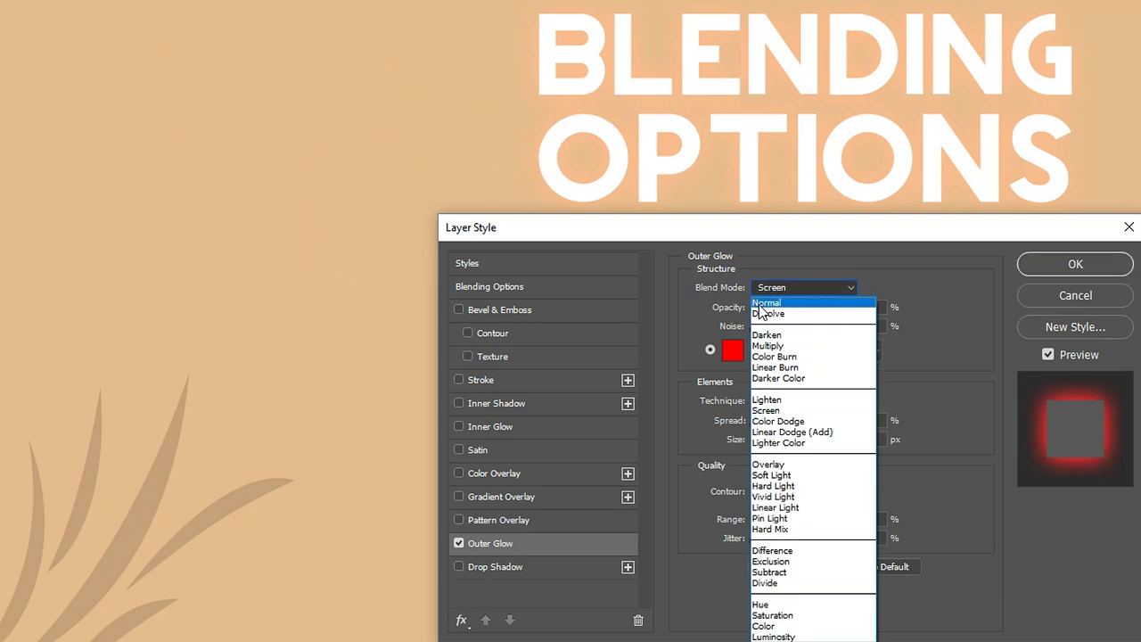
{"action": "left_click", "coordinate": [796, 297]}
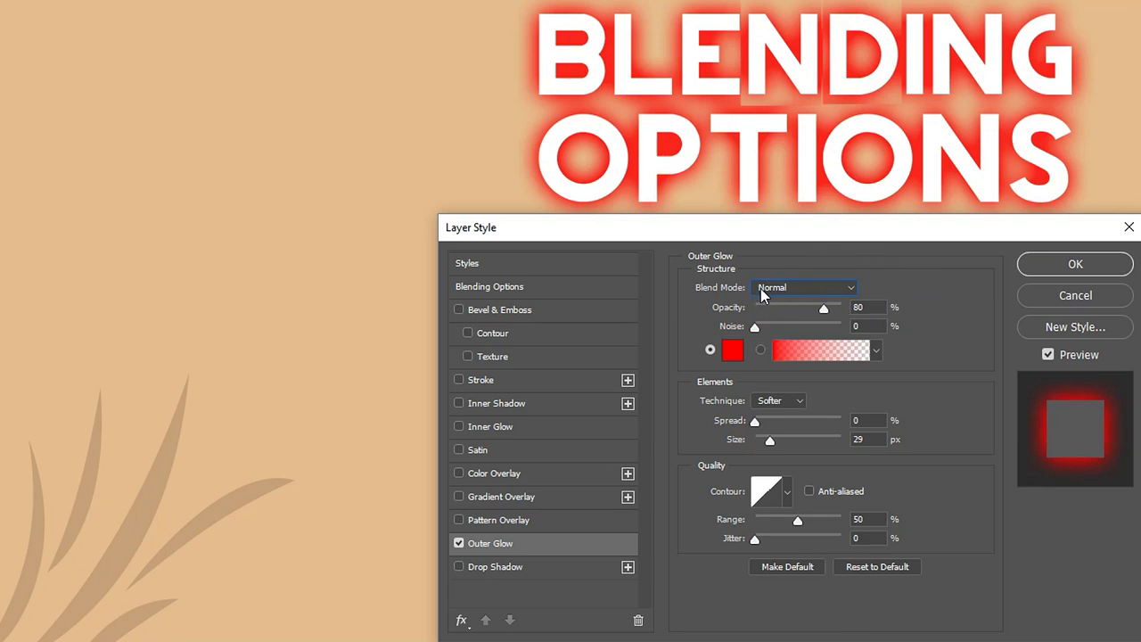
{"action": "left_click_drag", "start_coordinate": [822, 310], "coordinate": [802, 316]}
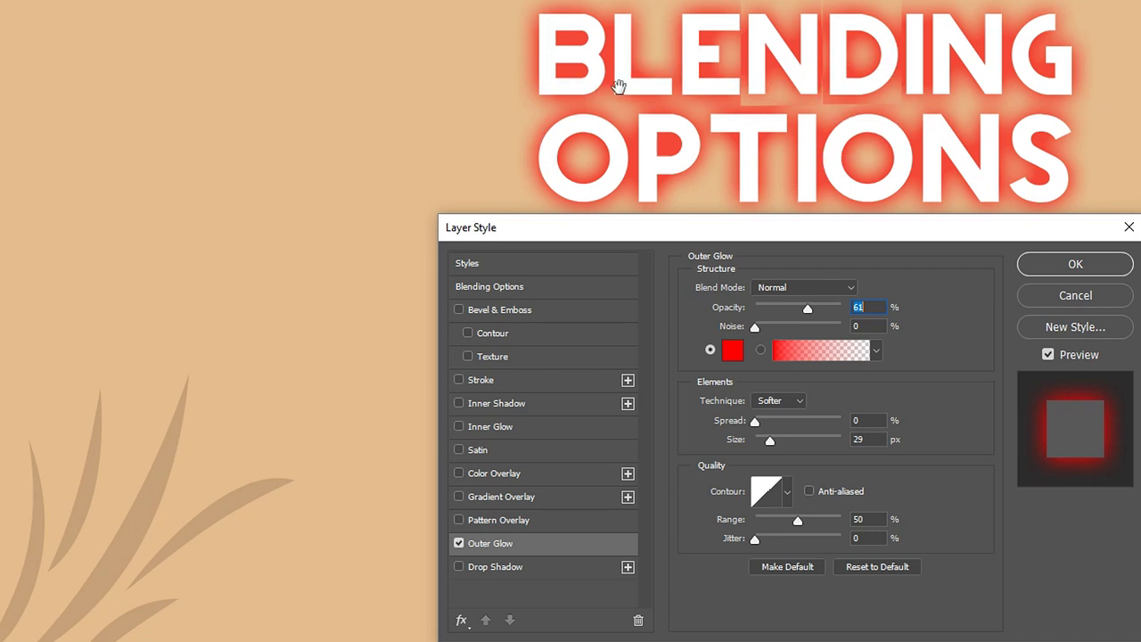
{"action": "left_click", "coordinate": [458, 544]}
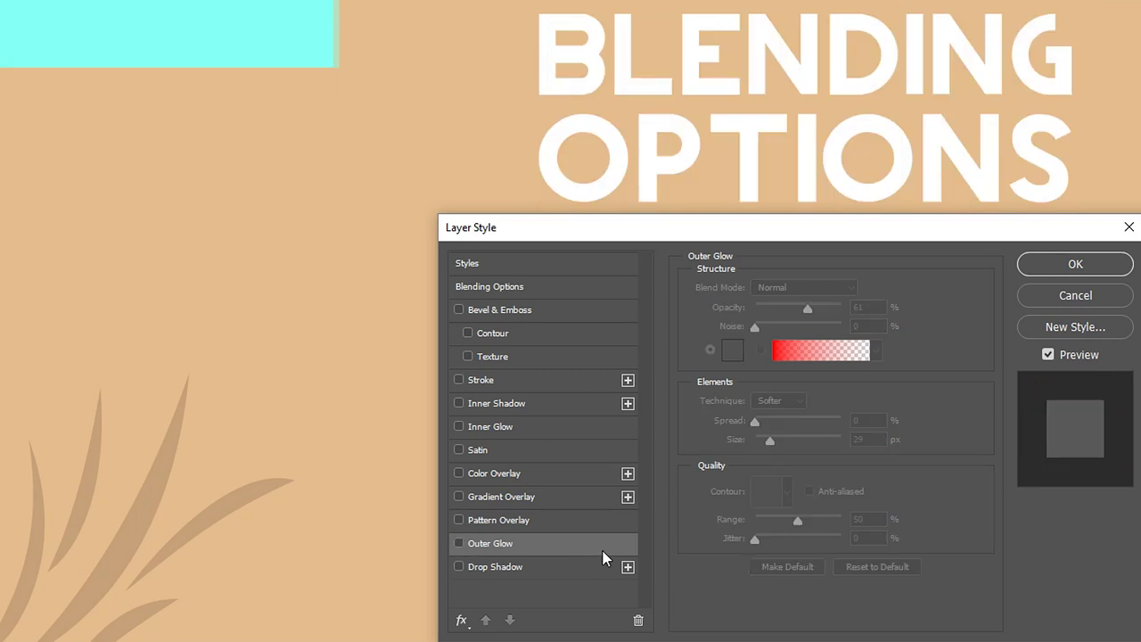
Add a drop shadow and test the black stroke outline twice, leaving it off.
{"action": "left_click", "coordinate": [458, 567]}
{"action": "left_click", "coordinate": [490, 569]}
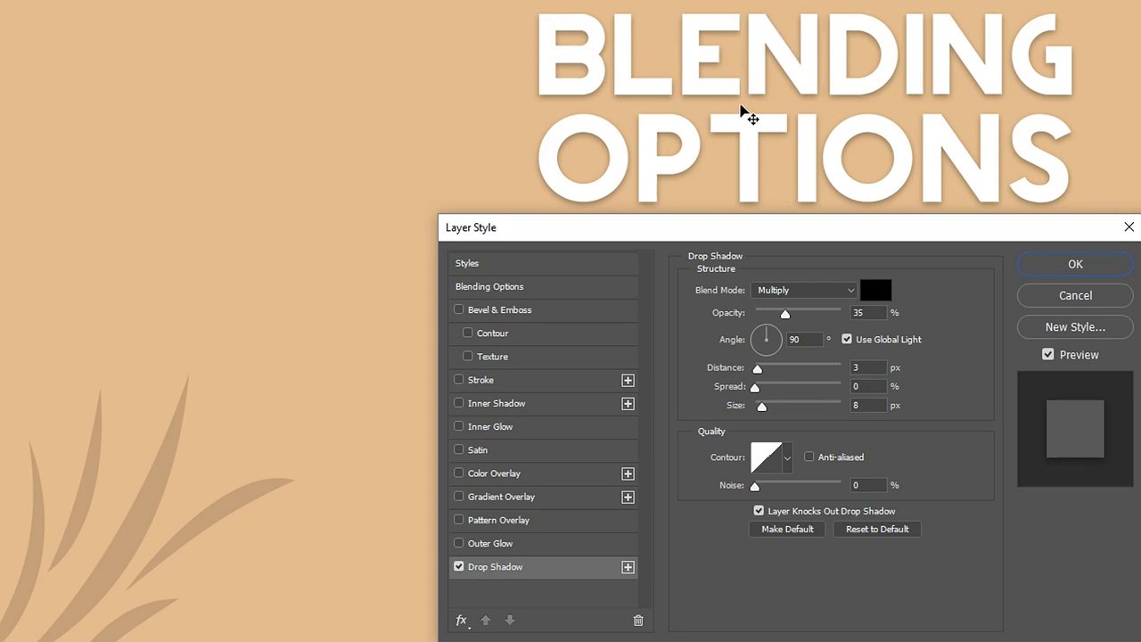
{"action": "left_click", "coordinate": [459, 383]}
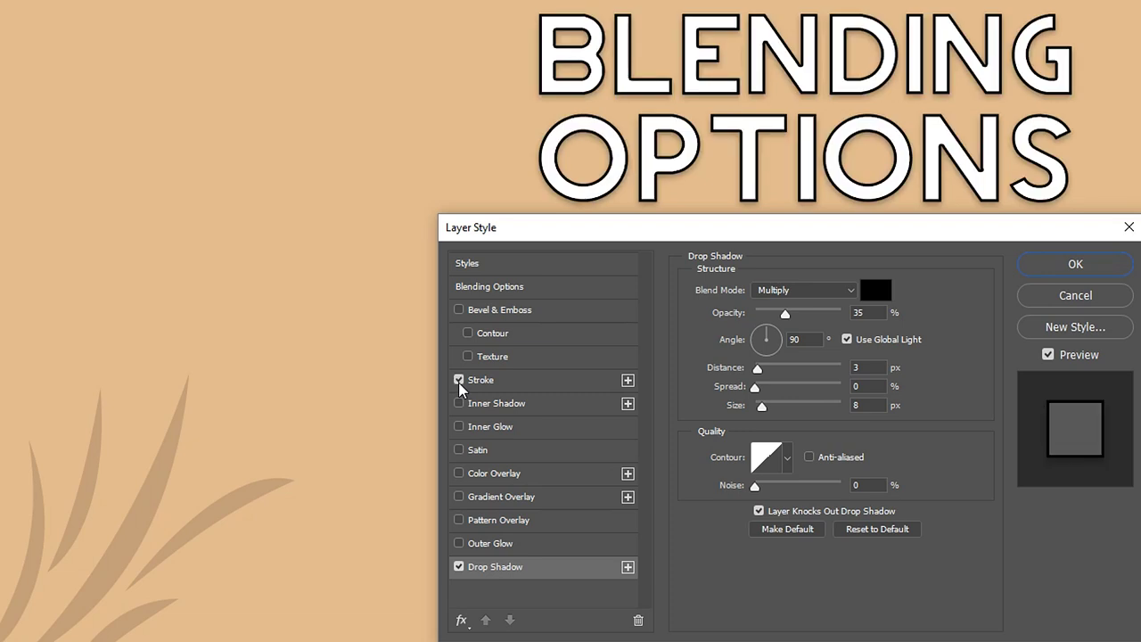
{"action": "left_click", "coordinate": [459, 381]}
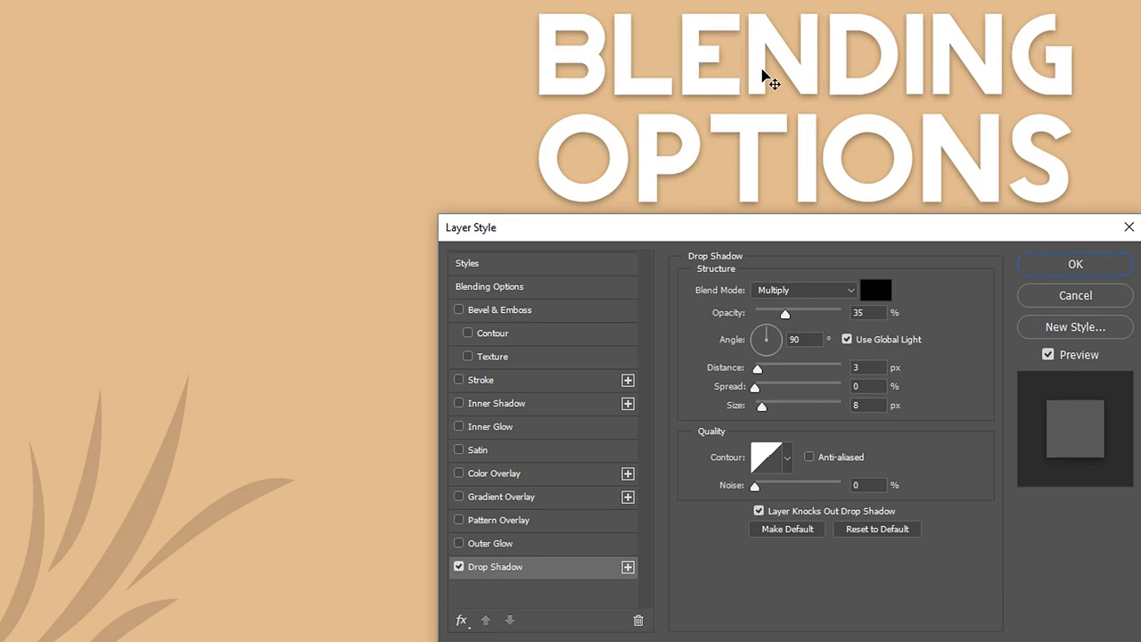
{"action": "left_click", "coordinate": [460, 381]}
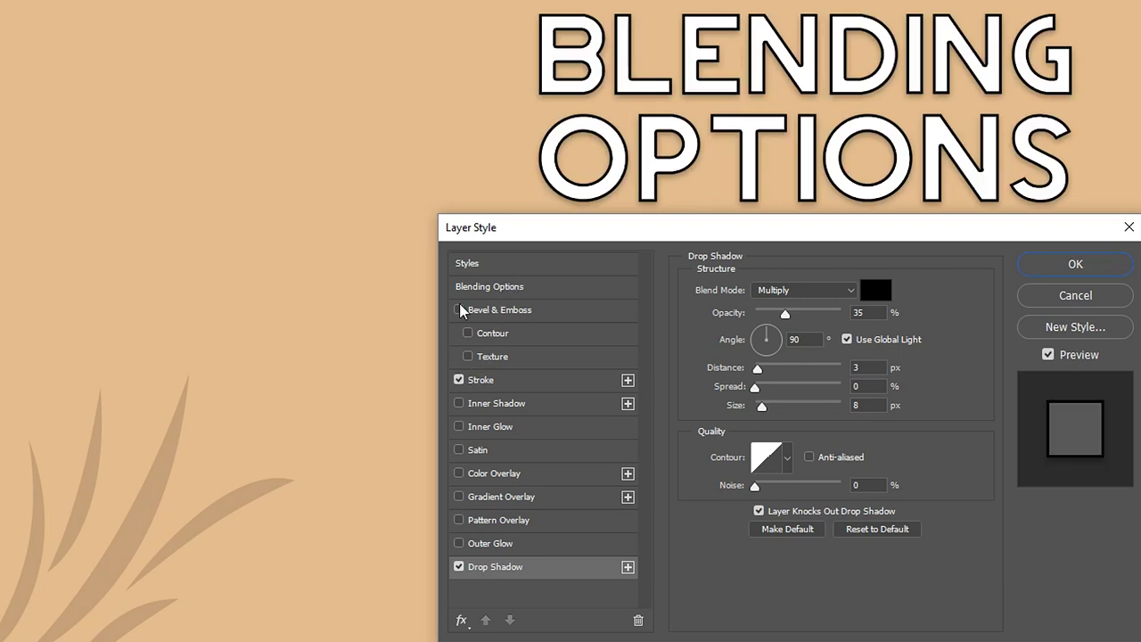
{"action": "left_click", "coordinate": [459, 380]}
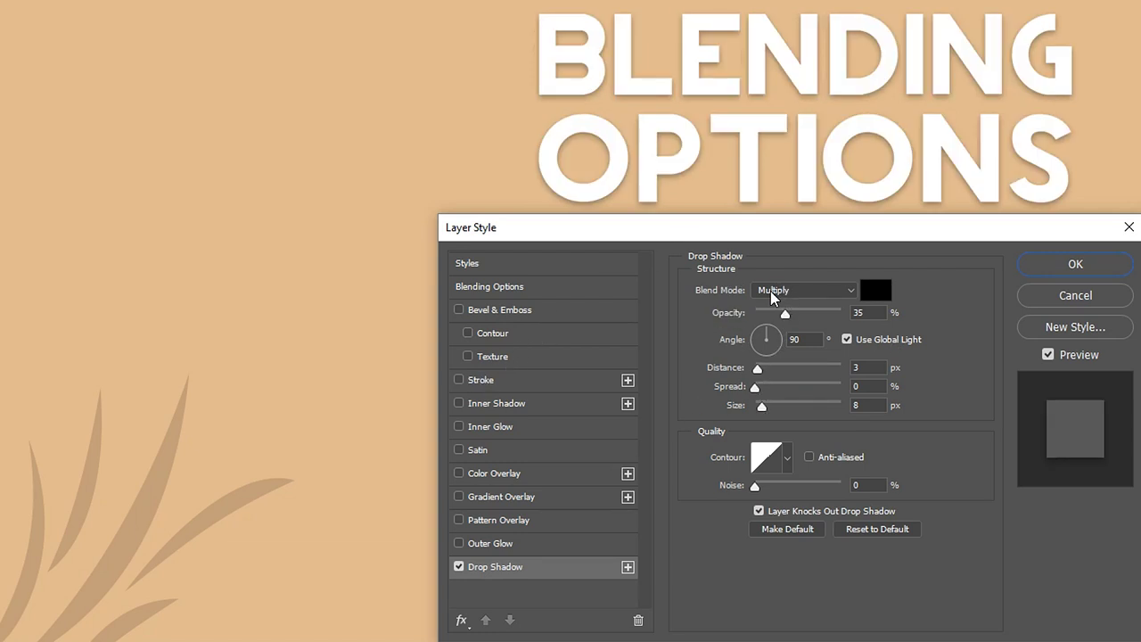
Set the drop shadow to Normal mode, 58% opacity and 8 px distance, then fine-tune its size.
{"action": "left_click", "coordinate": [779, 291]}
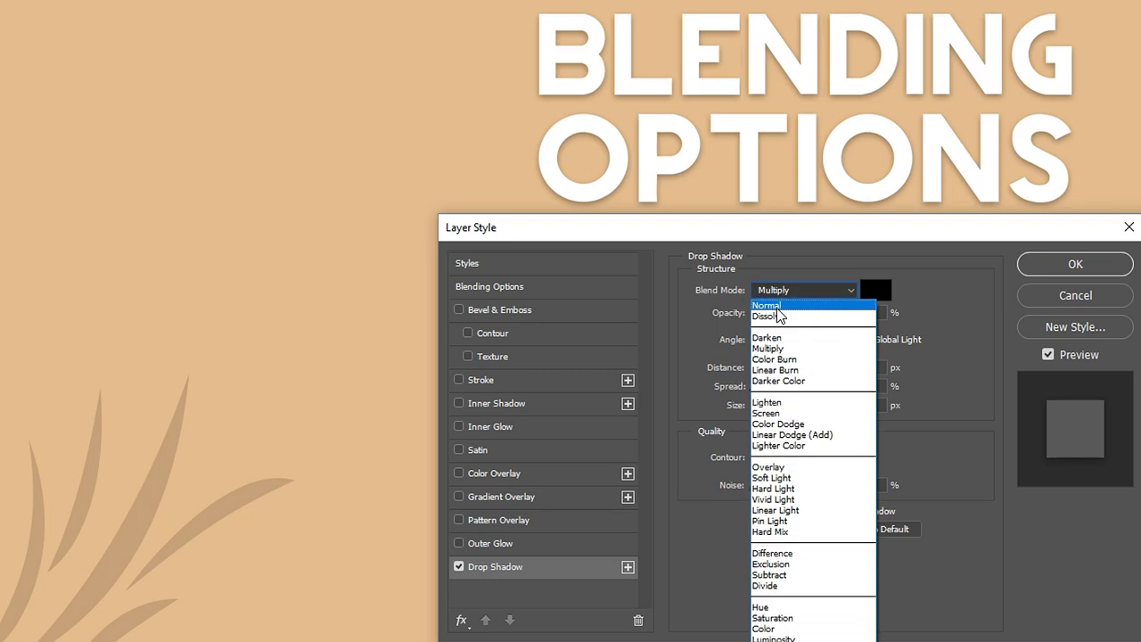
{"action": "left_click", "coordinate": [779, 290]}
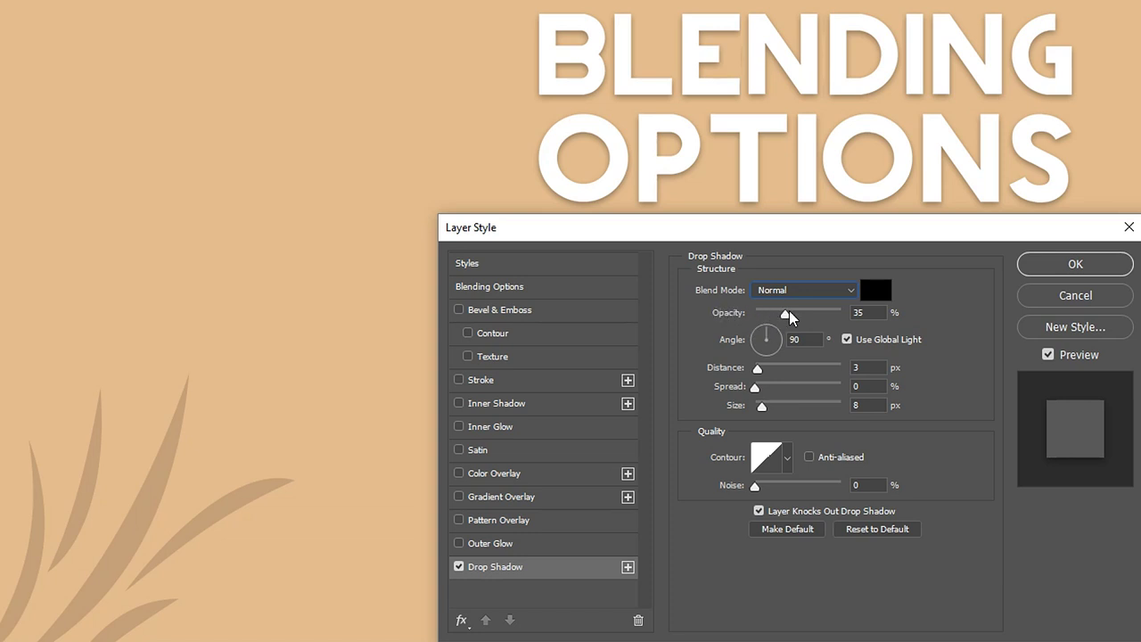
{"action": "left_click_drag", "start_coordinate": [787, 313], "coordinate": [805, 311]}
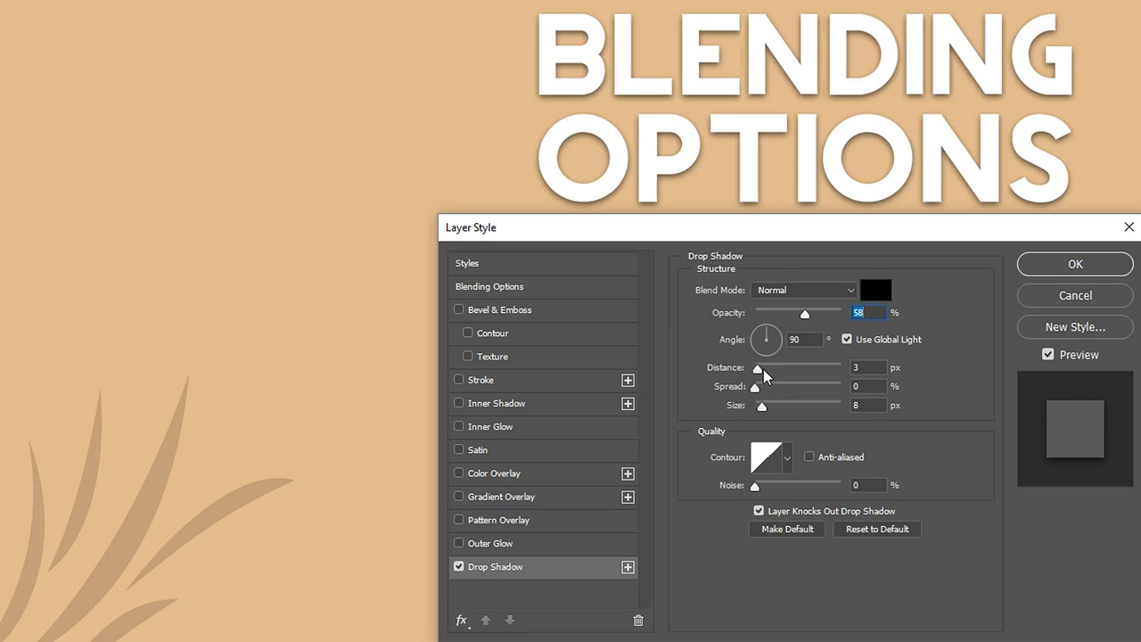
{"action": "left_click_drag", "start_coordinate": [763, 370], "coordinate": [769, 369]}
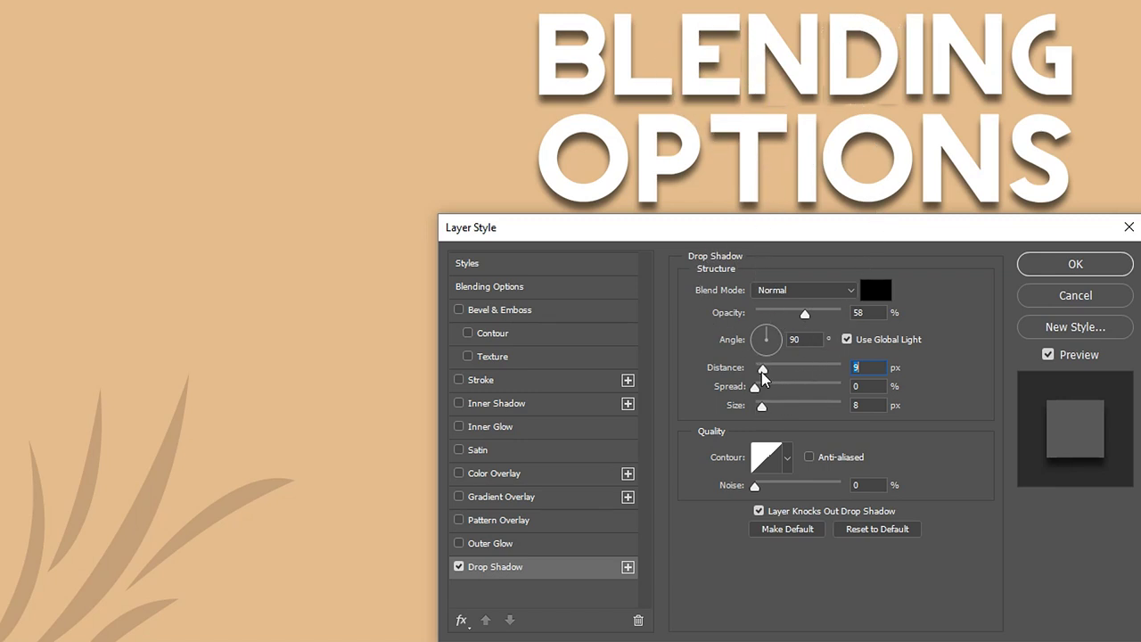
{"action": "mouse_move", "coordinate": [763, 372]}
{"action": "left_mouse_down"}
{"action": "mouse_move", "coordinate": [829, 371]}
{"action": "mouse_move", "coordinate": [759, 371]}
{"action": "left_mouse_up"}
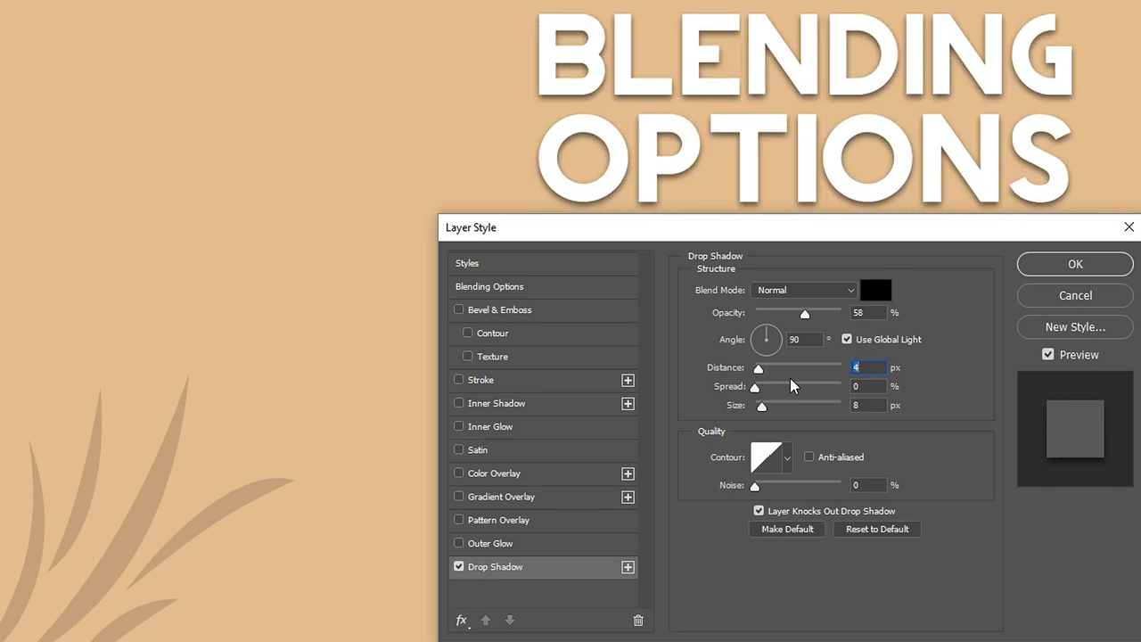
{"action": "key", "text": "Up"}
{"action": "key", "text": "Up"}
{"action": "key", "text": "Up"}
{"action": "key", "text": "Up"}
{"action": "key", "text": "Up"}
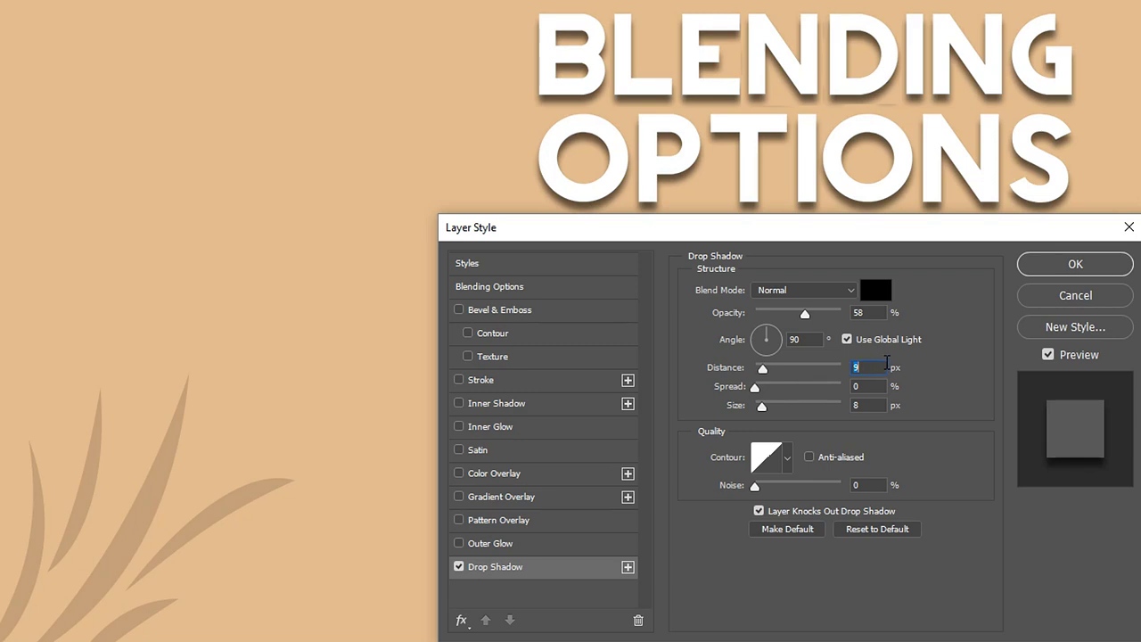
{"action": "type", "text": "0"}
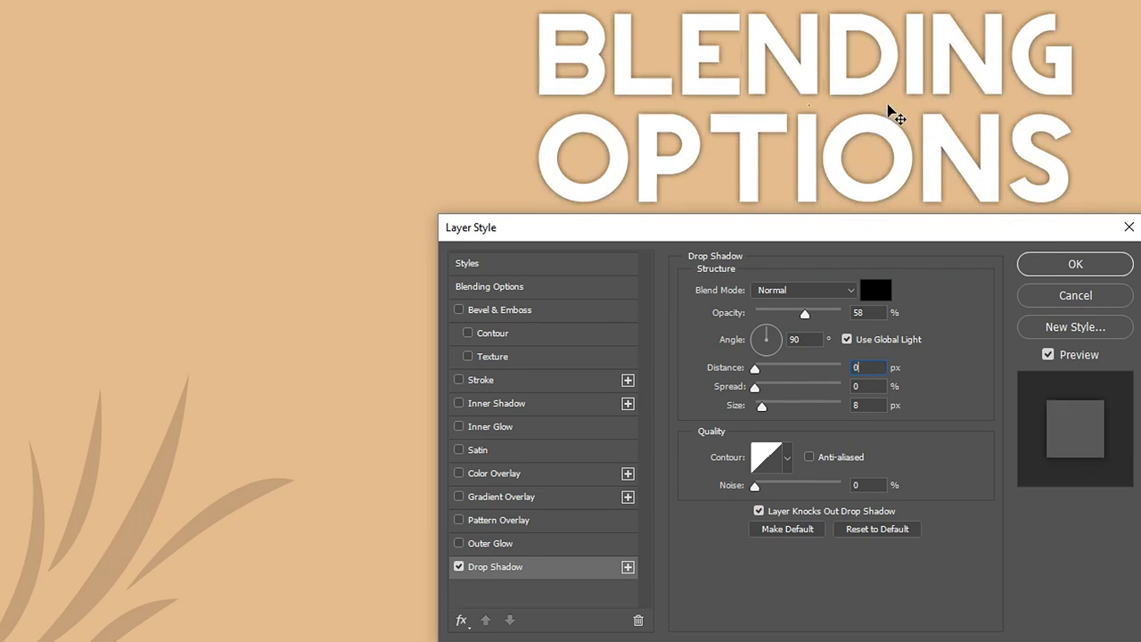
{"action": "type", "text": "8"}
{"action": "key", "text": "Tab"}
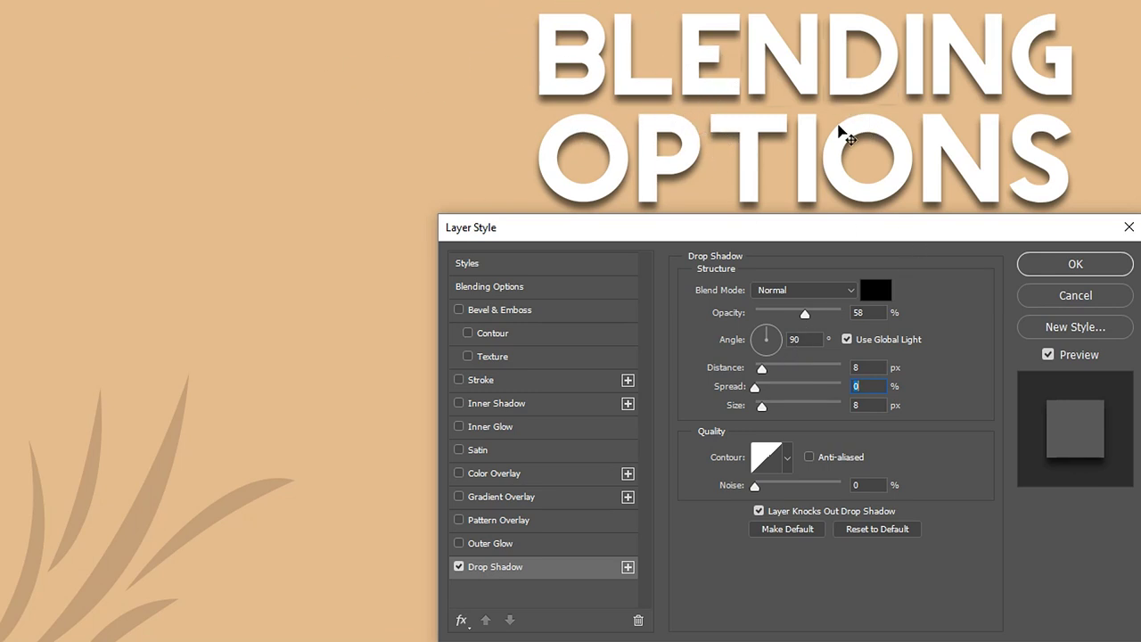
{"action": "mouse_move", "coordinate": [761, 407]}
{"action": "left_mouse_down"}
{"action": "mouse_move", "coordinate": [773, 401]}
{"action": "mouse_move", "coordinate": [763, 407]}
{"action": "left_mouse_up"}
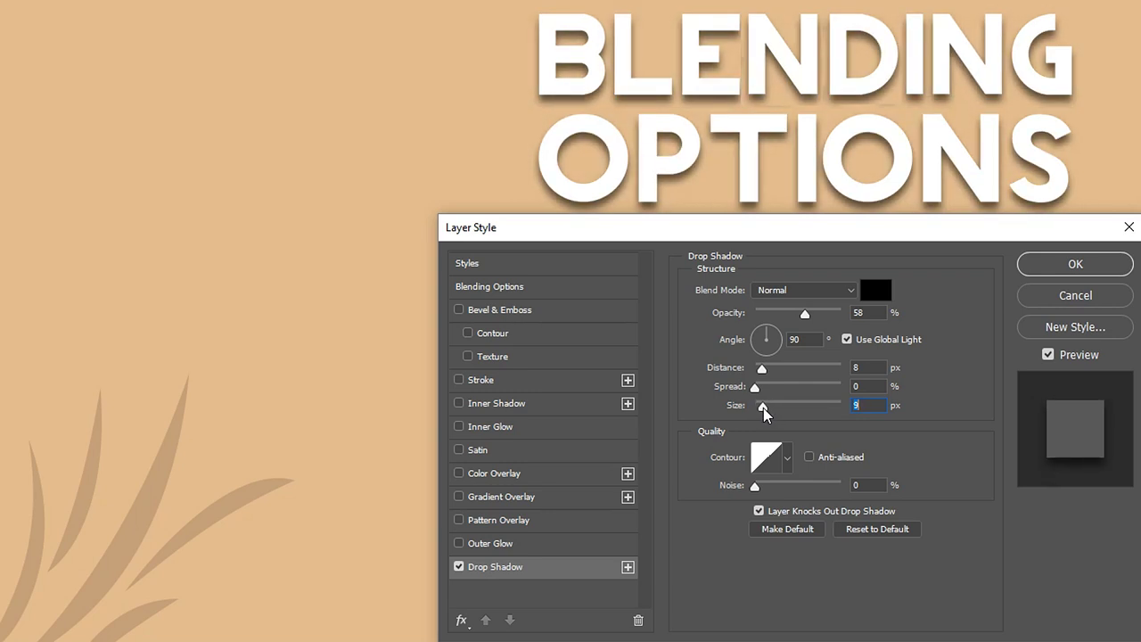
Swap the drop shadow's contour preset, then reshape the contour curve, deleting two points.
{"action": "left_click", "coordinate": [785, 461]}
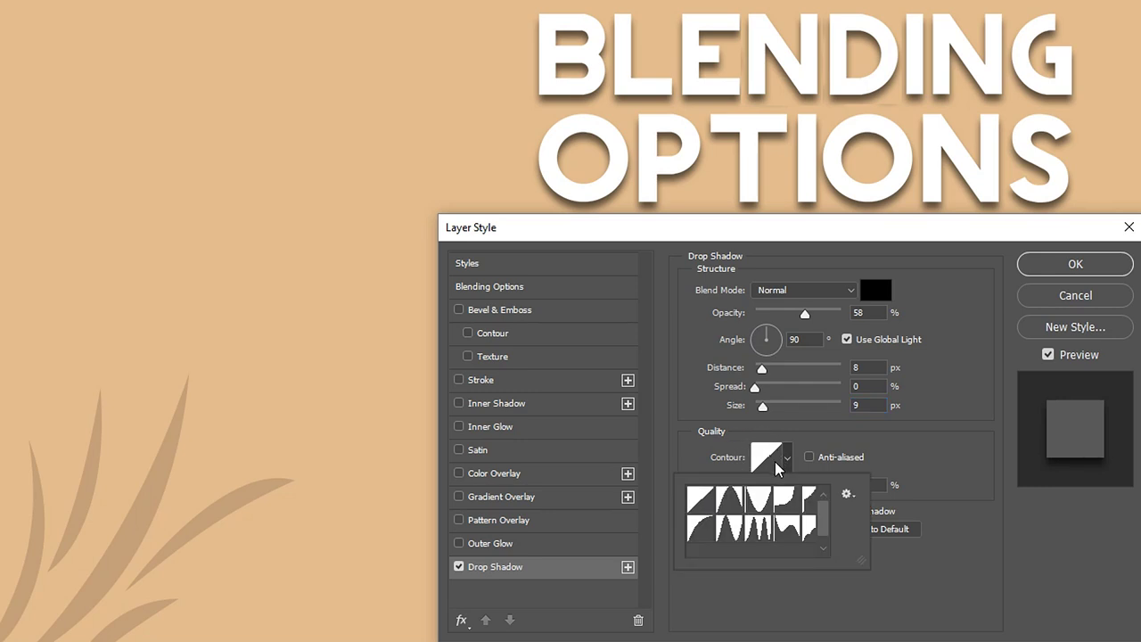
{"action": "left_click", "coordinate": [711, 531]}
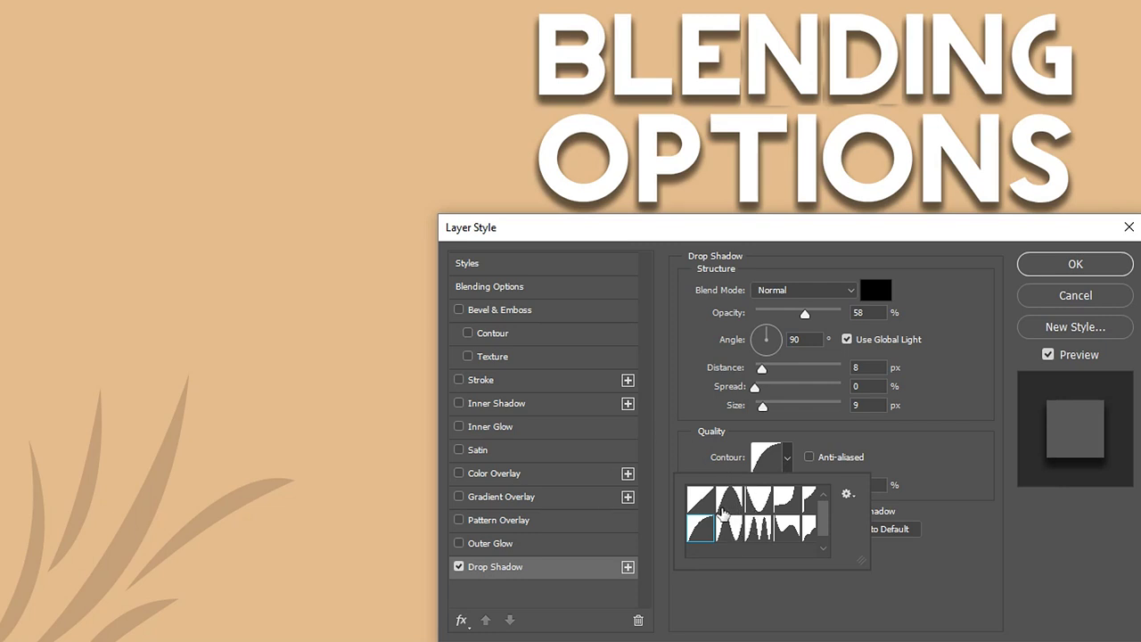
{"action": "left_click", "coordinate": [772, 460]}
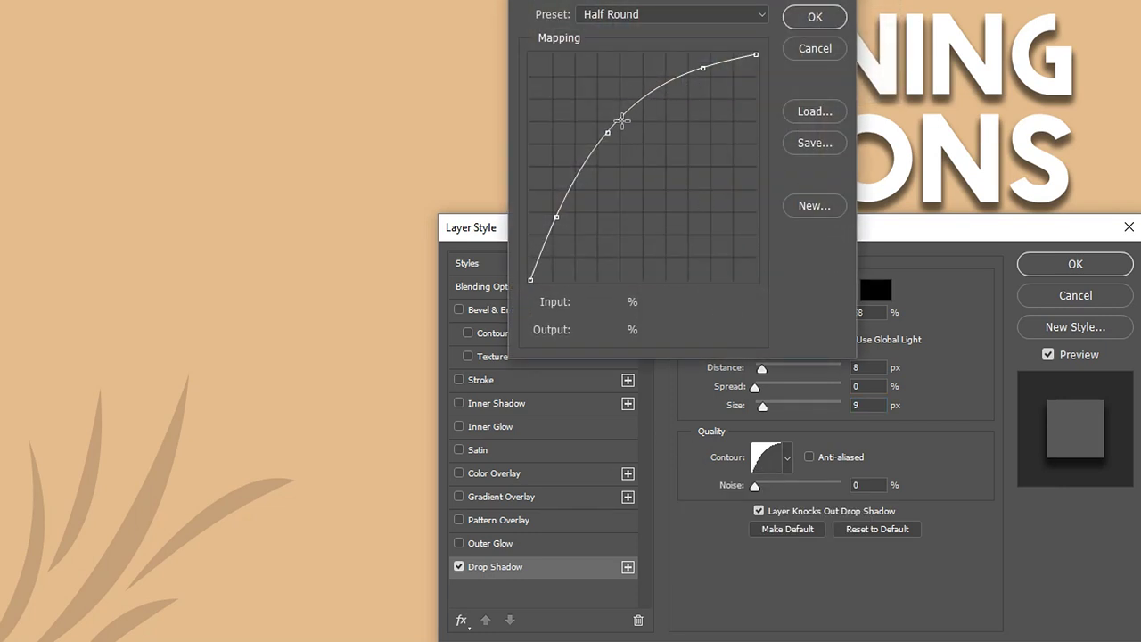
{"action": "left_click_drag", "start_coordinate": [607, 132], "coordinate": [580, 117]}
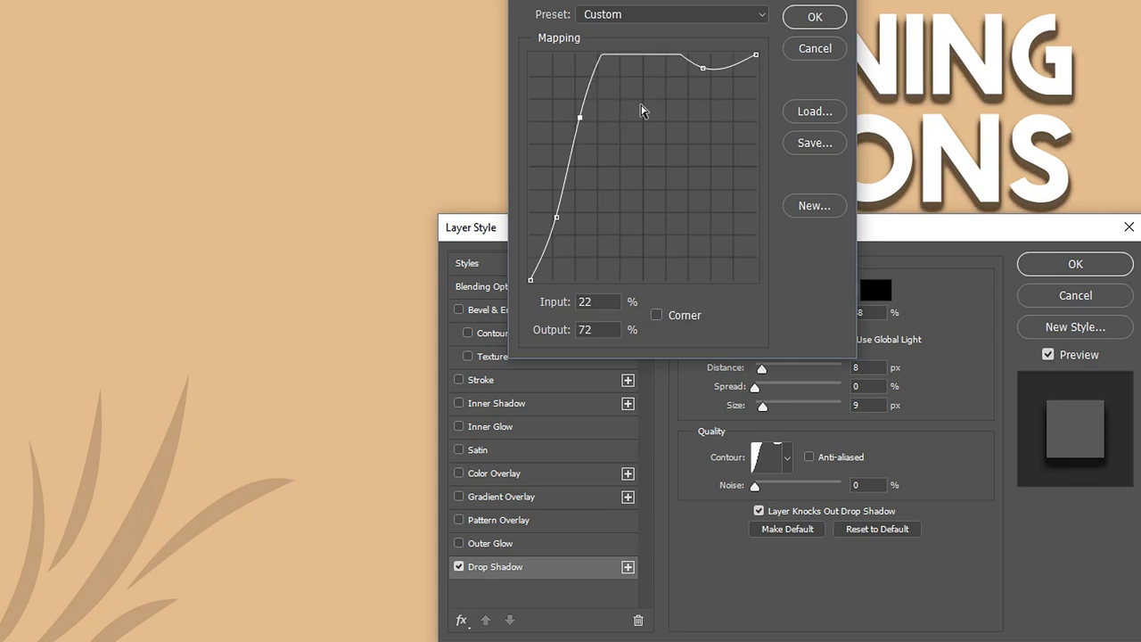
{"action": "left_click", "coordinate": [704, 68]}
{"action": "key", "text": "Delete"}
{"action": "left_click", "coordinate": [581, 117]}
{"action": "key", "text": "Delete"}
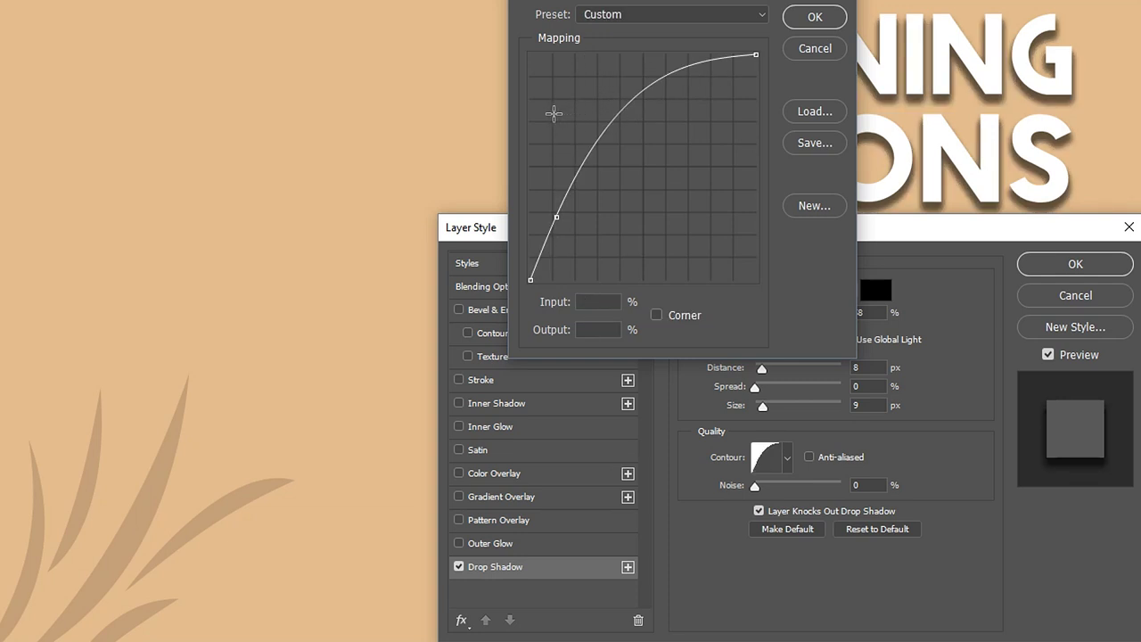
Finish a steeply rising custom contour, add 25% noise, and show the general blending settings.
{"action": "left_click", "coordinate": [559, 77]}
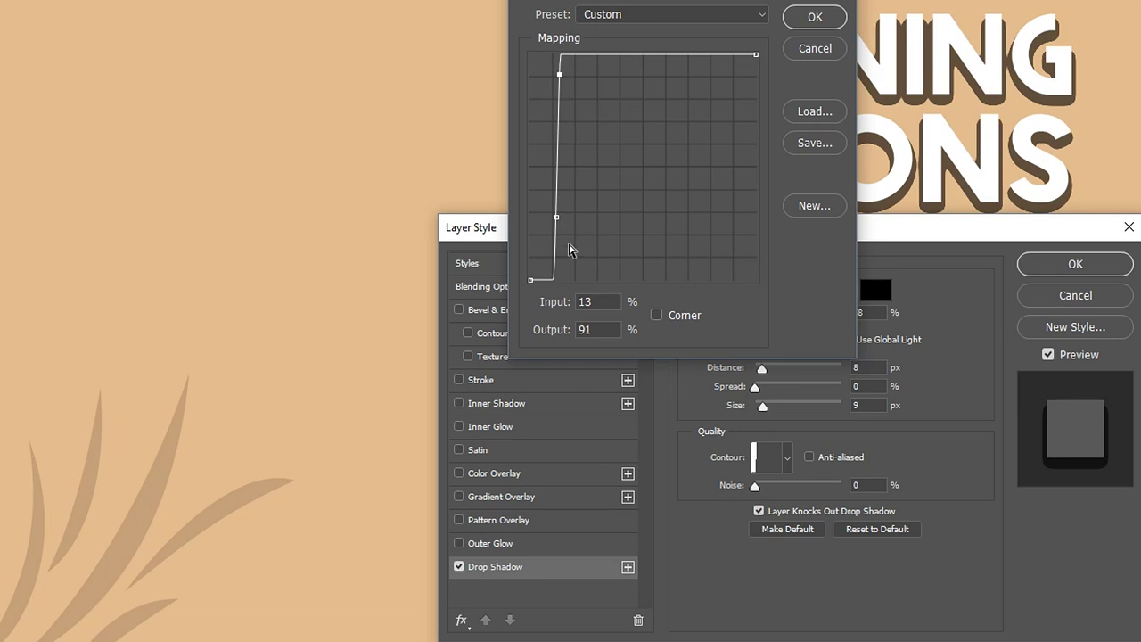
{"action": "left_click_drag", "start_coordinate": [557, 217], "coordinate": [539, 209]}
{"action": "left_click_drag", "start_coordinate": [754, 3], "coordinate": [352, 0]}
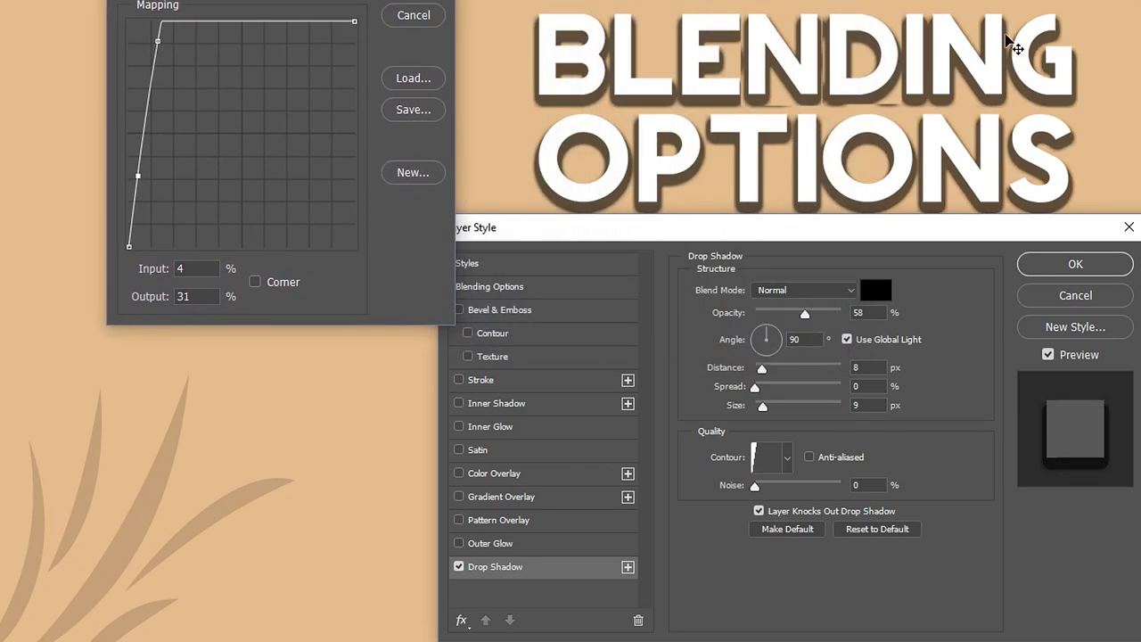
{"action": "key", "text": "Return"}
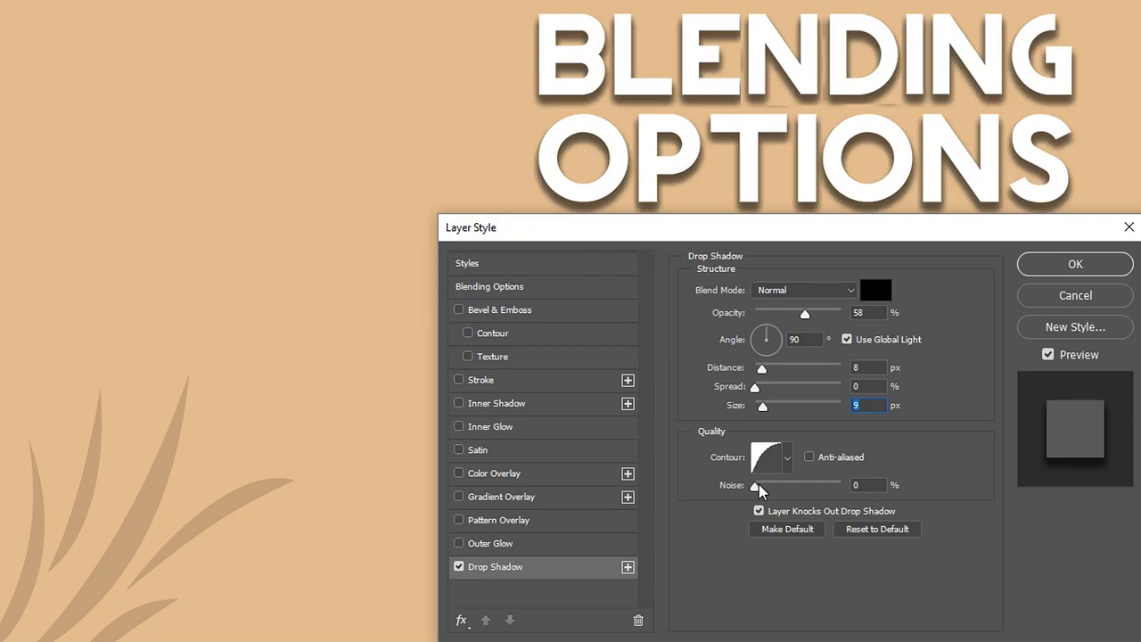
{"action": "left_click_drag", "start_coordinate": [754, 490], "coordinate": [778, 490]}
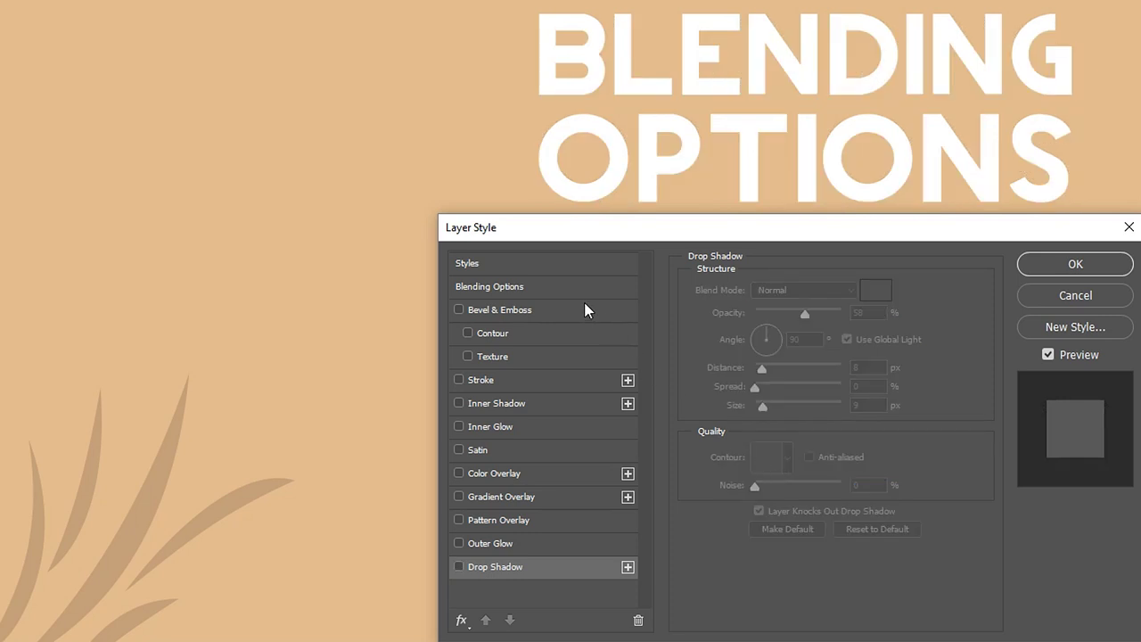
{"action": "left_click", "coordinate": [543, 286]}
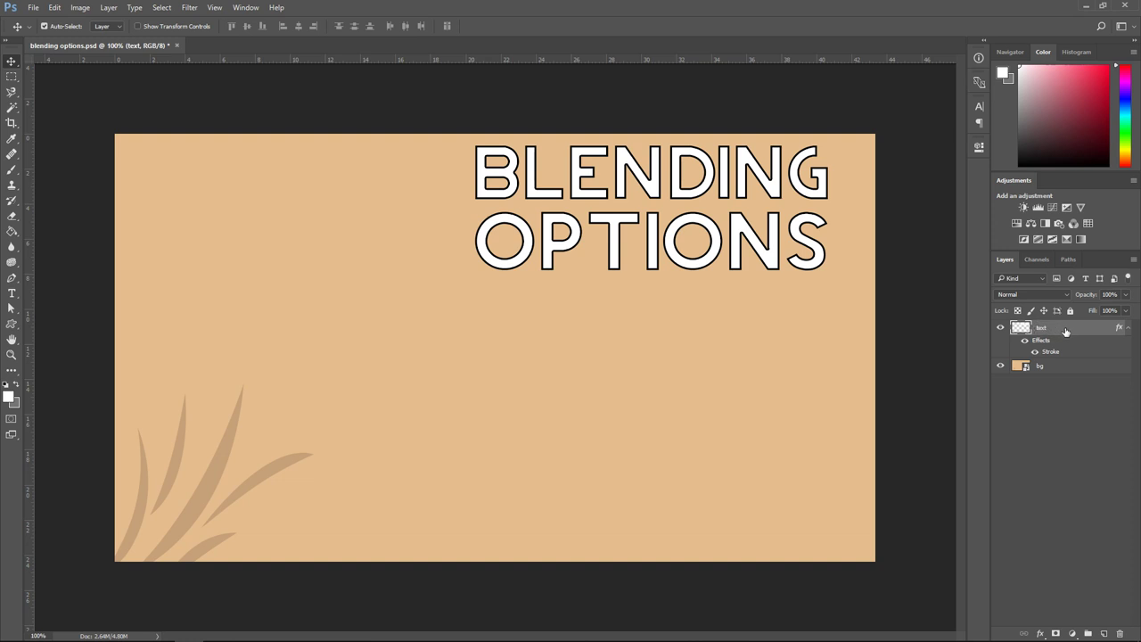
Toggle visibility of the text layer's effects and Stroke, then disable all layer effects.
{"action": "left_click", "coordinate": [1026, 341]}
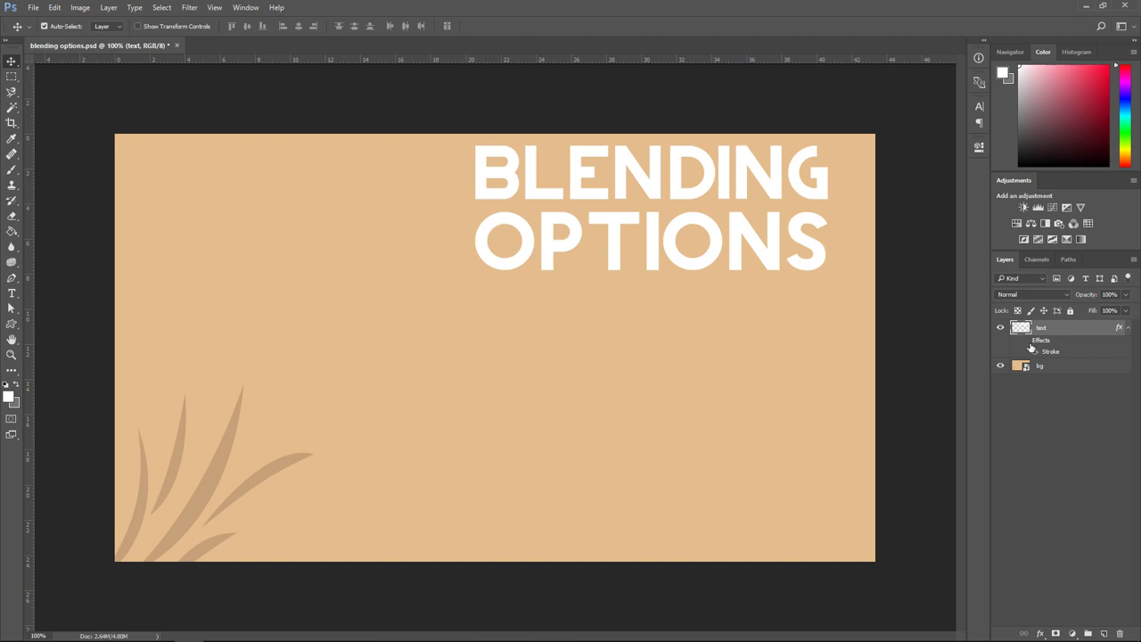
{"action": "left_click", "coordinate": [1026, 341]}
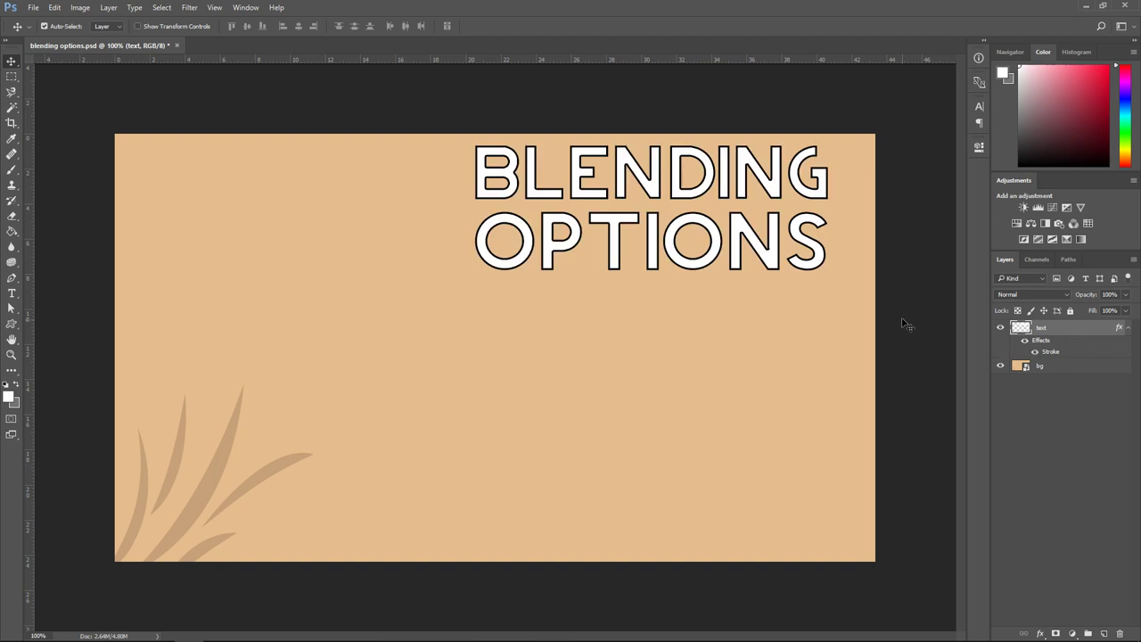
{"action": "left_click", "coordinate": [1035, 352]}
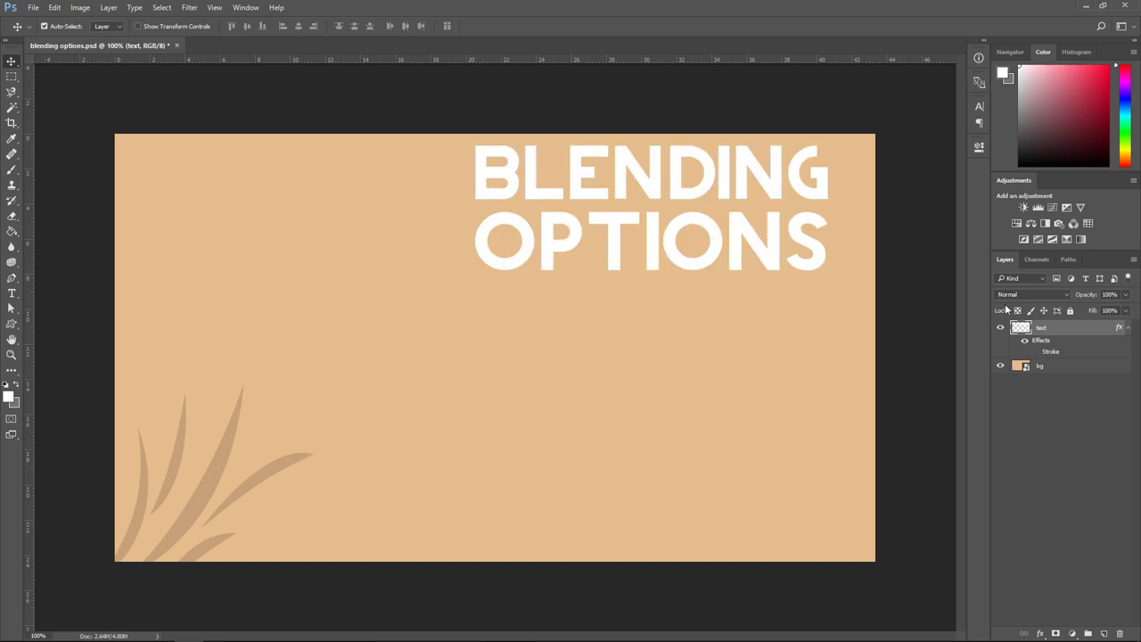
{"action": "left_click", "coordinate": [1035, 352]}
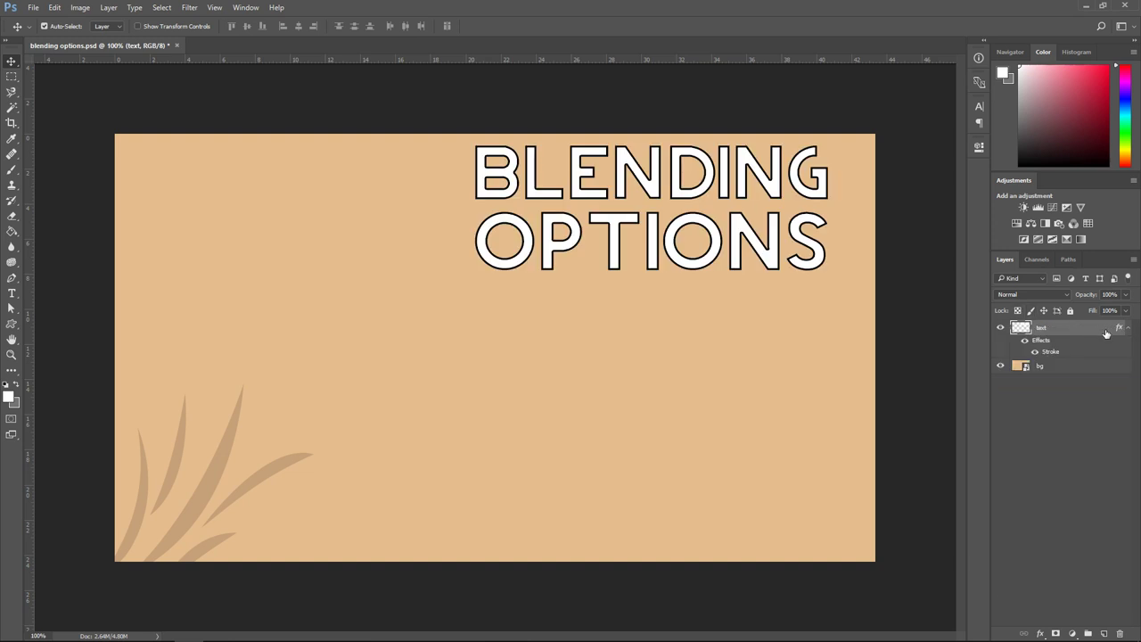
{"action": "right_click", "coordinate": [1119, 330]}
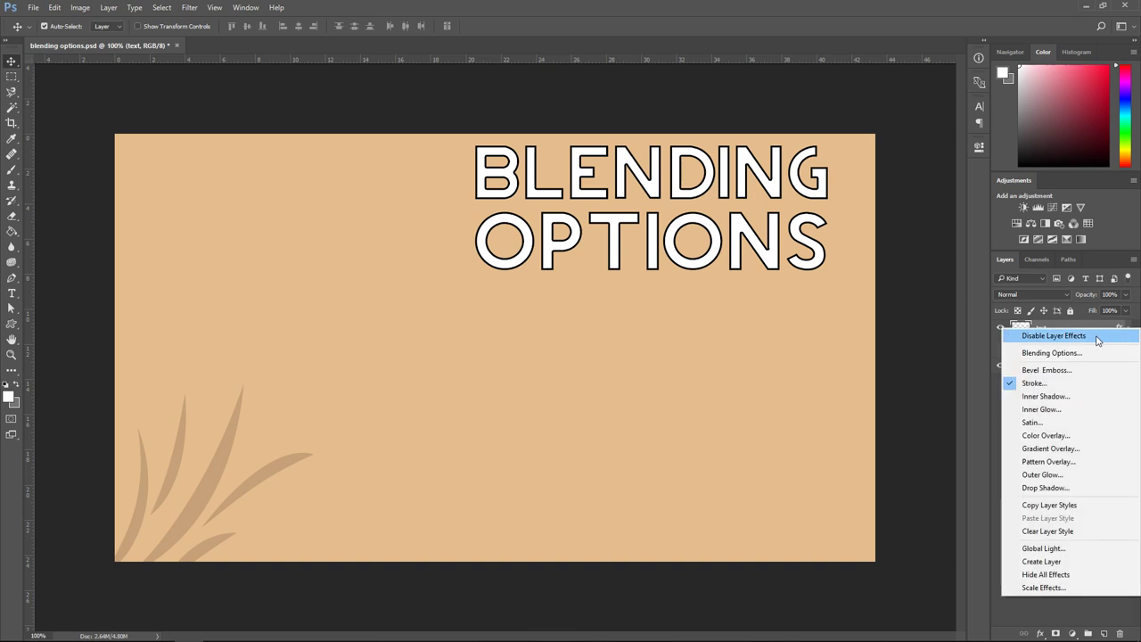
{"action": "left_click", "coordinate": [1097, 337]}
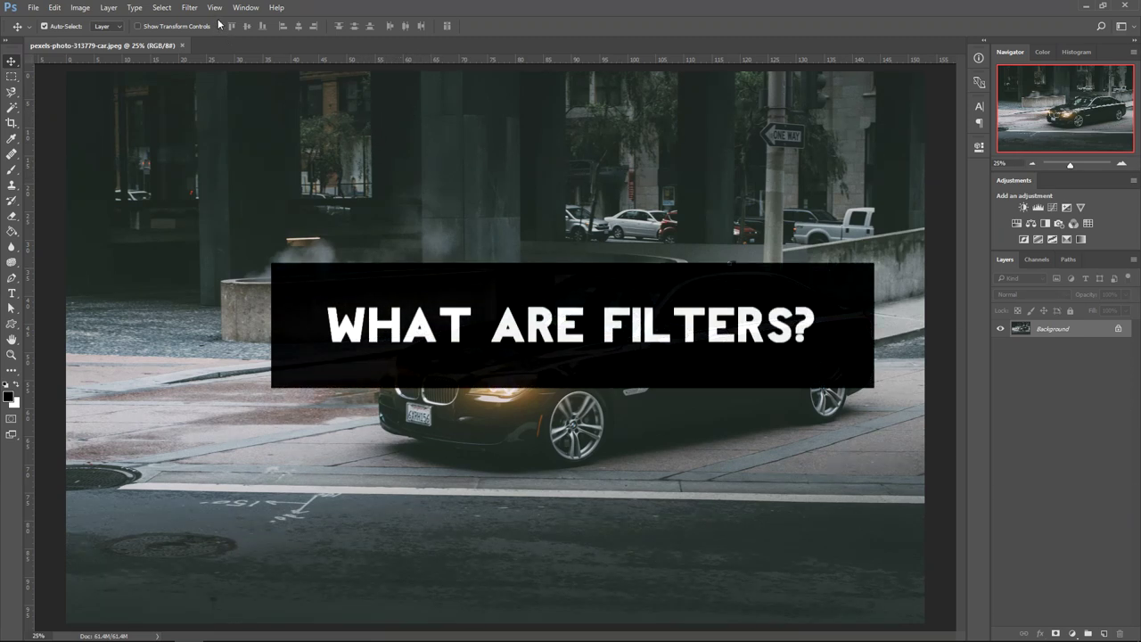
Apply Filter > Sharpen > Sharpen to the car photo, then browse the Filter menu again.
{"action": "left_click", "coordinate": [190, 7]}
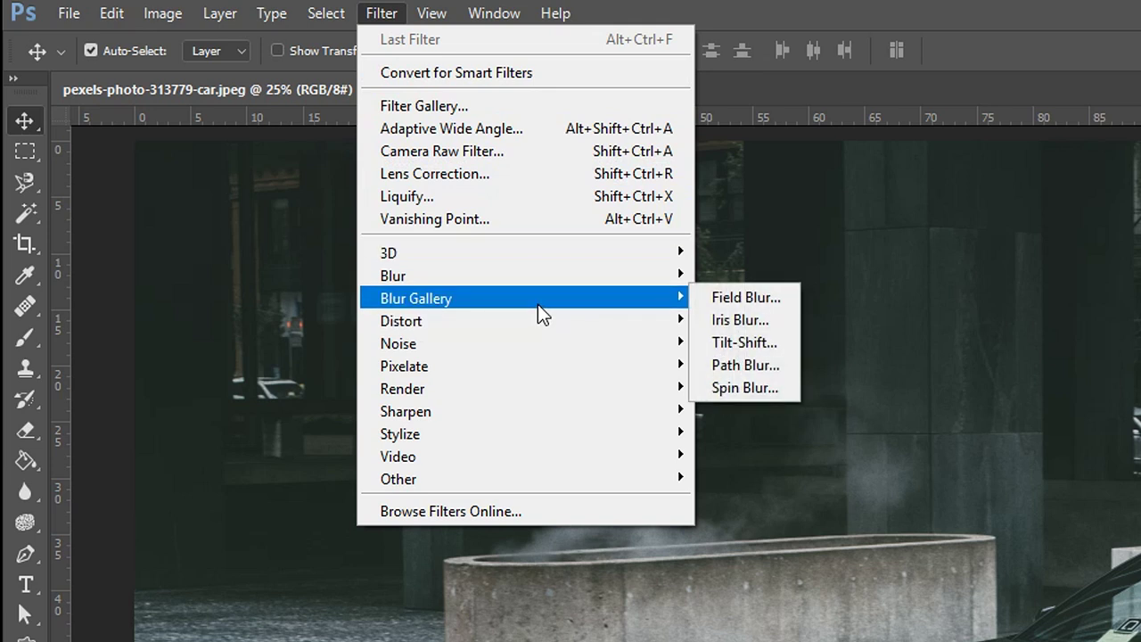
{"action": "mouse_move", "coordinate": [473, 414]}
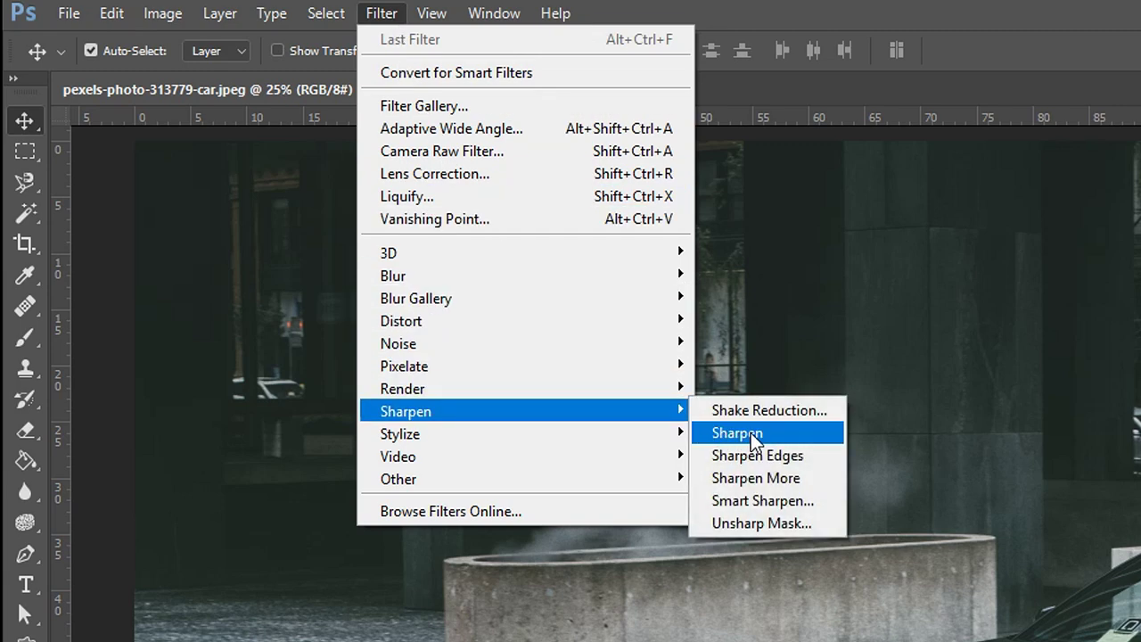
{"action": "left_click", "coordinate": [750, 433]}
{"action": "left_click", "coordinate": [384, 14]}
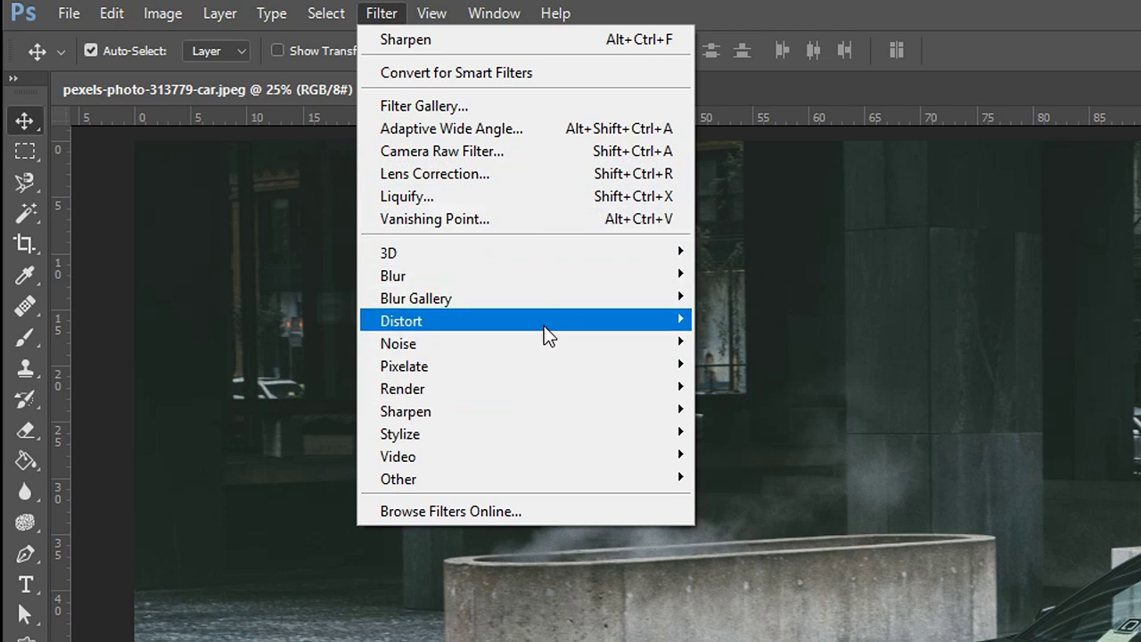
{"action": "mouse_move", "coordinate": [547, 314]}
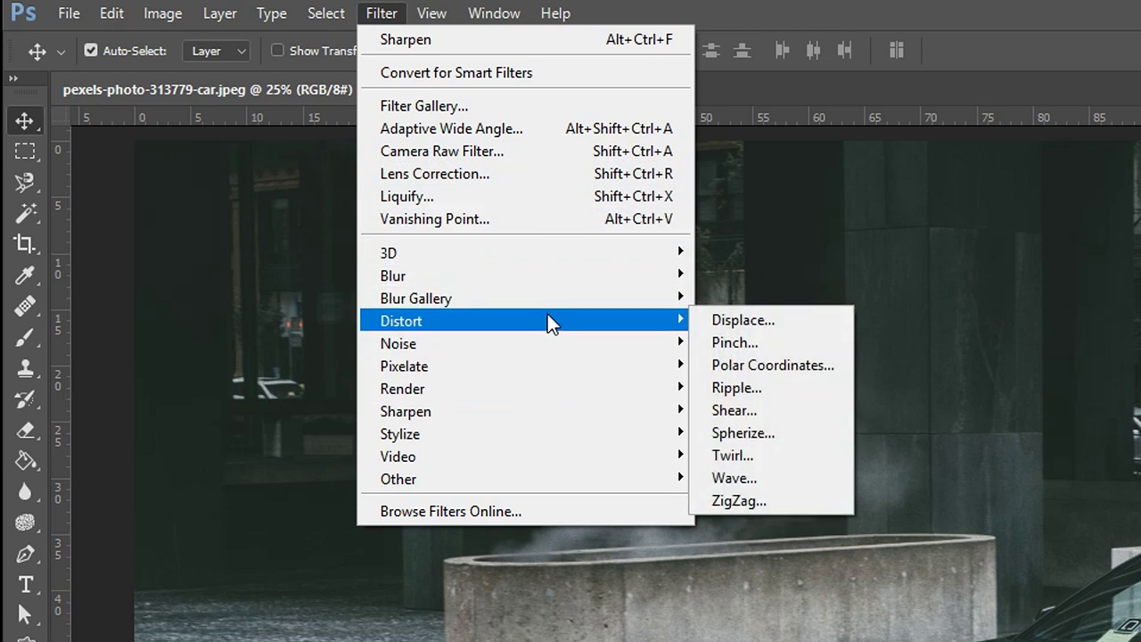
{"action": "left_click", "coordinate": [461, 511]}
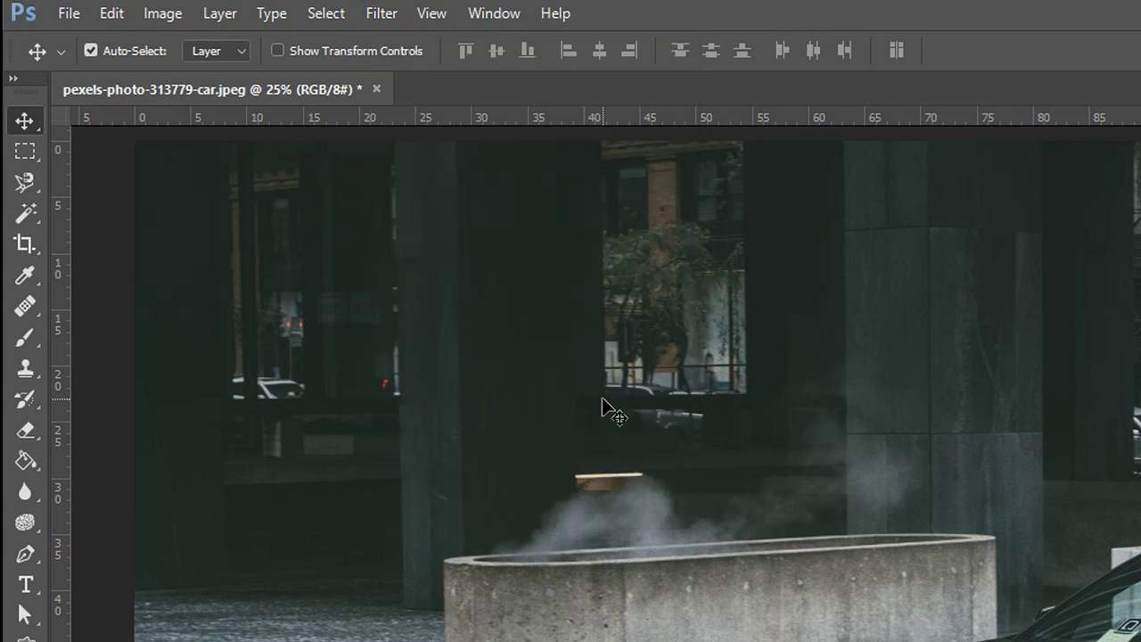
{"action": "left_click", "coordinate": [382, 13]}
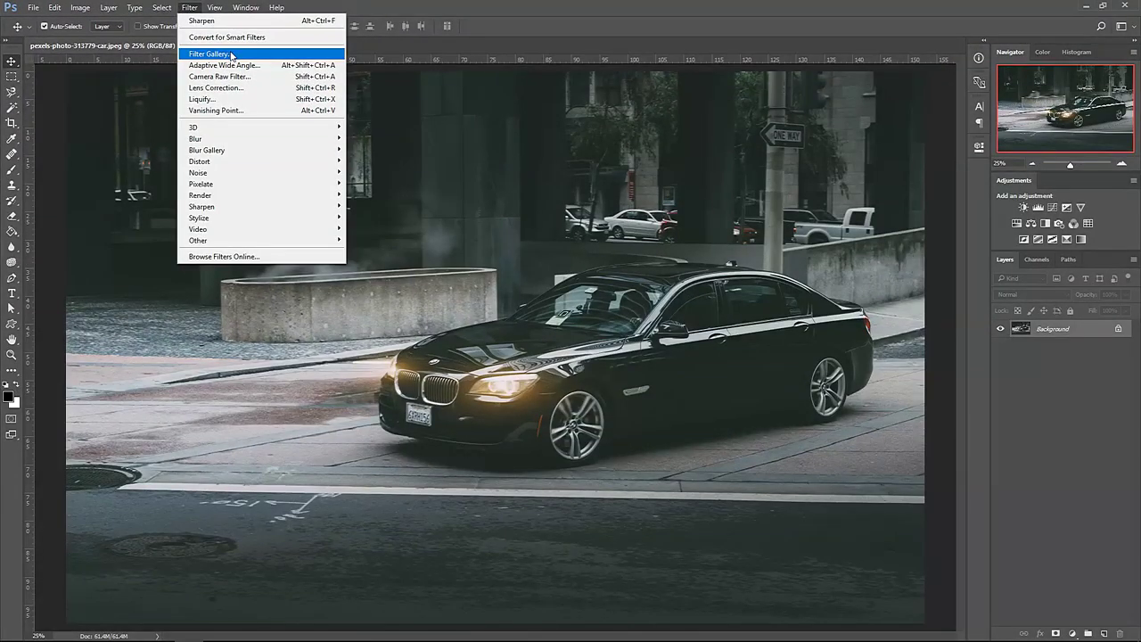
Choose Artistic > Dry Brush in the Filter Gallery and try coarser and finer brush sizes.
{"action": "left_click", "coordinate": [231, 55]}
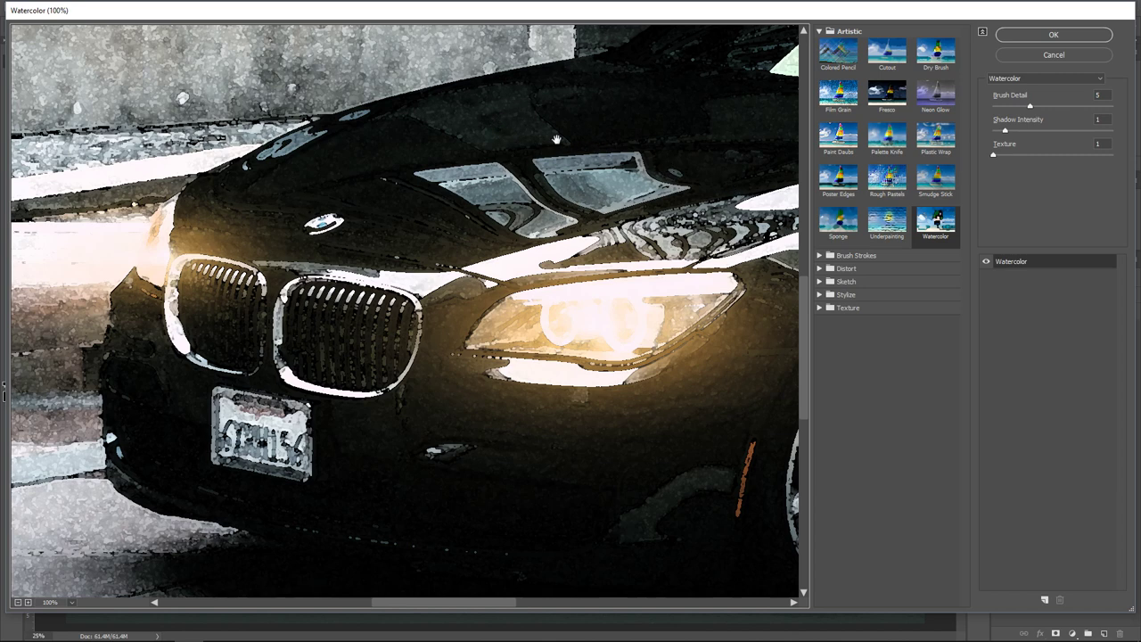
{"action": "left_click", "coordinate": [945, 59]}
{"action": "left_click_drag", "start_coordinate": [135, 268], "coordinate": [411, 128]}
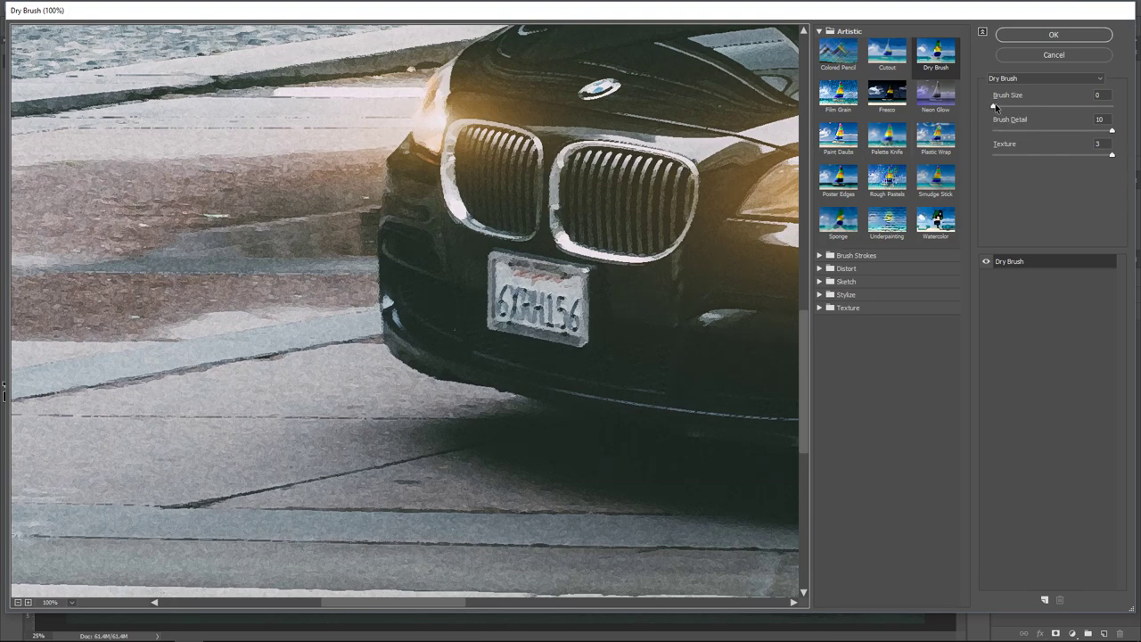
{"action": "left_click_drag", "start_coordinate": [994, 106], "coordinate": [1116, 110]}
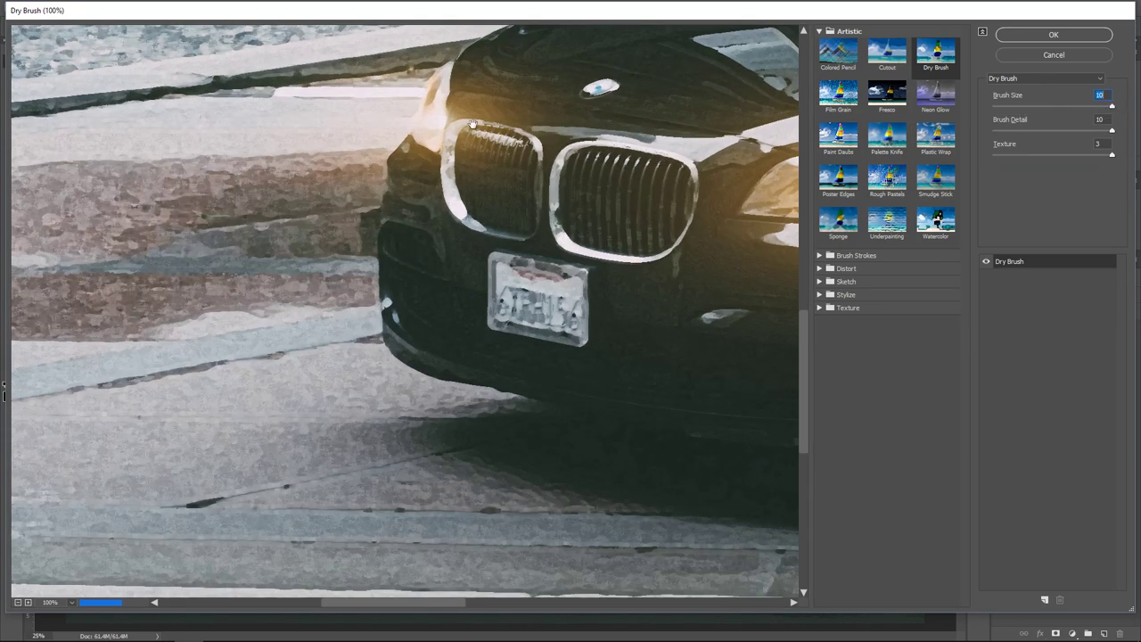
{"action": "left_click_drag", "start_coordinate": [1000, 108], "coordinate": [997, 106]}
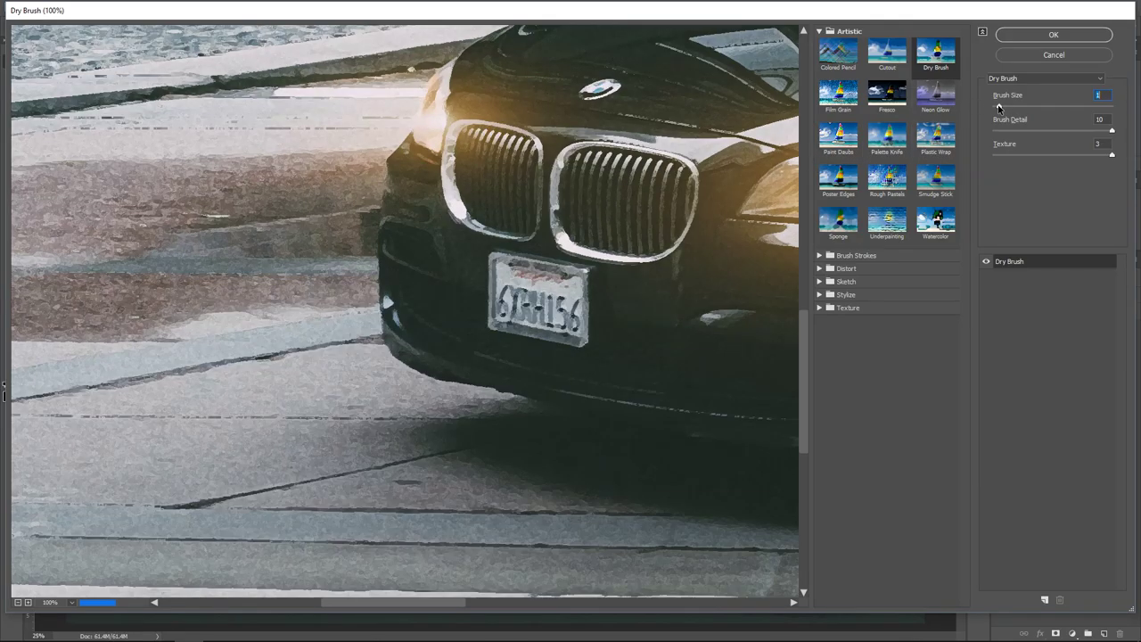
{"action": "left_click_drag", "start_coordinate": [714, 249], "coordinate": [614, 386]}
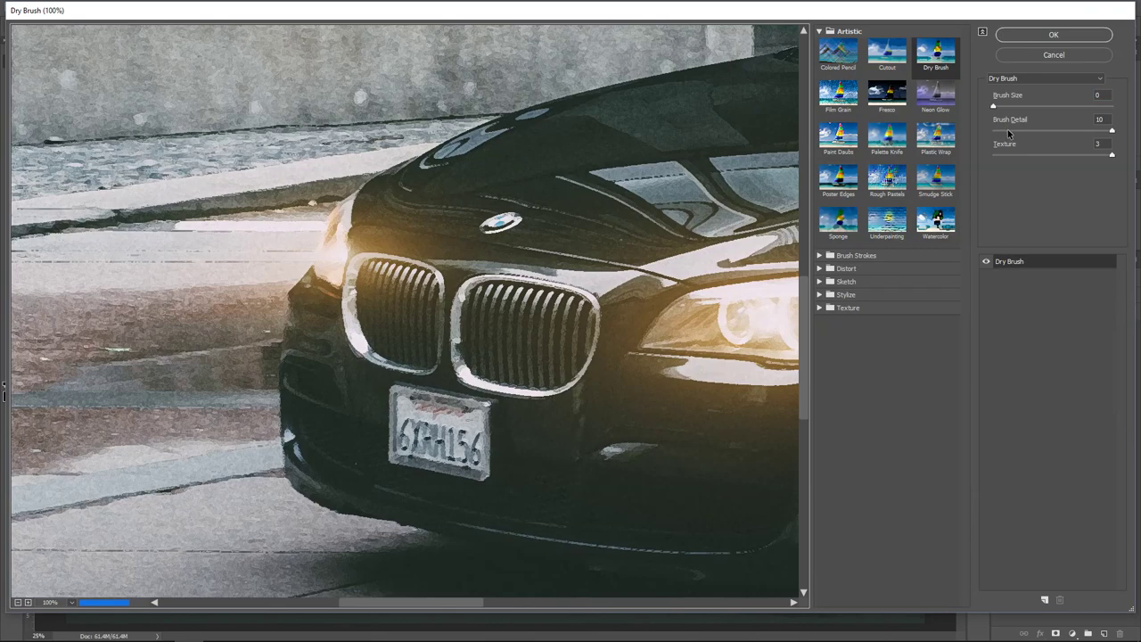
Set Dry Brush detail to 10, adjust the Texture amount, and zoom the preview to the whole car.
{"action": "left_click_drag", "start_coordinate": [1007, 135], "coordinate": [995, 131]}
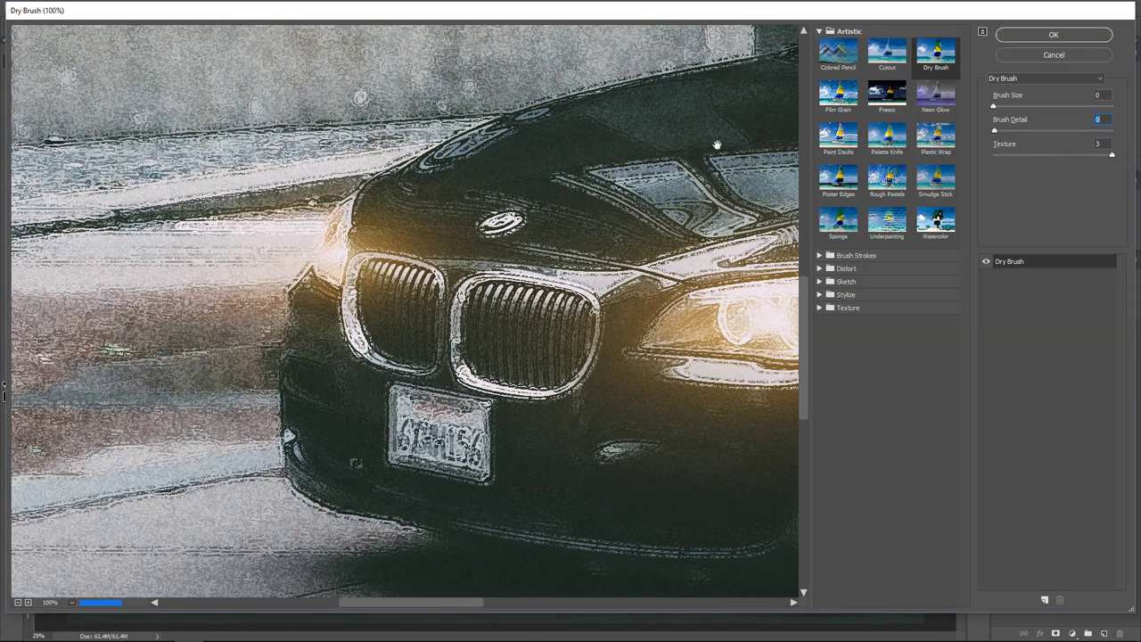
{"action": "left_click", "coordinate": [1113, 131]}
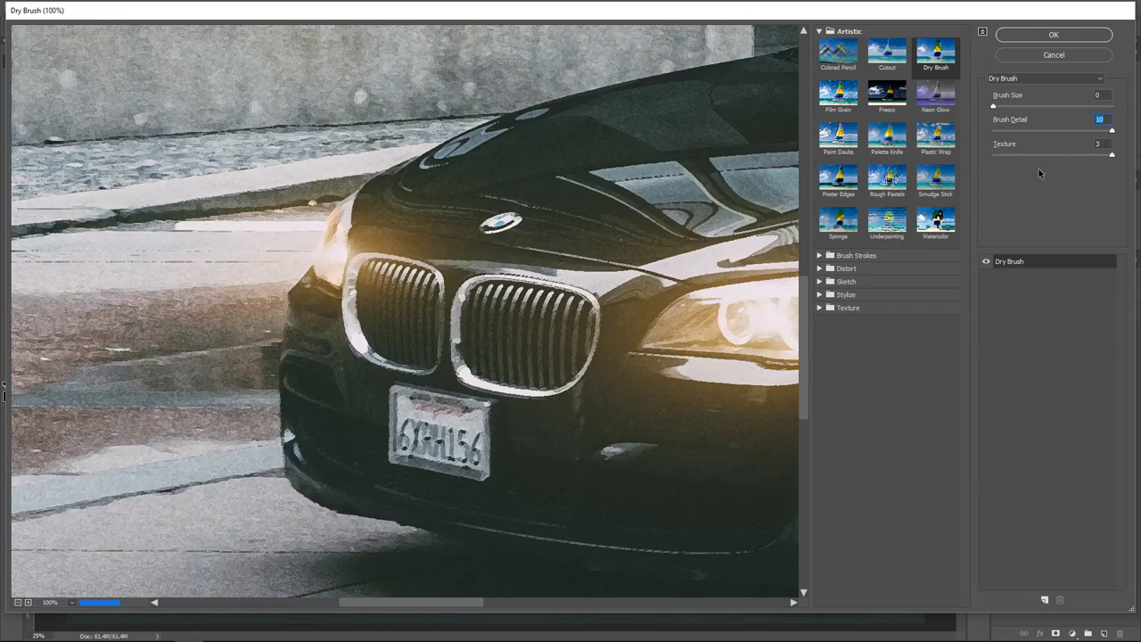
{"action": "left_click_drag", "start_coordinate": [1113, 156], "coordinate": [1133, 180]}
{"action": "key", "text": "ctrl+0"}
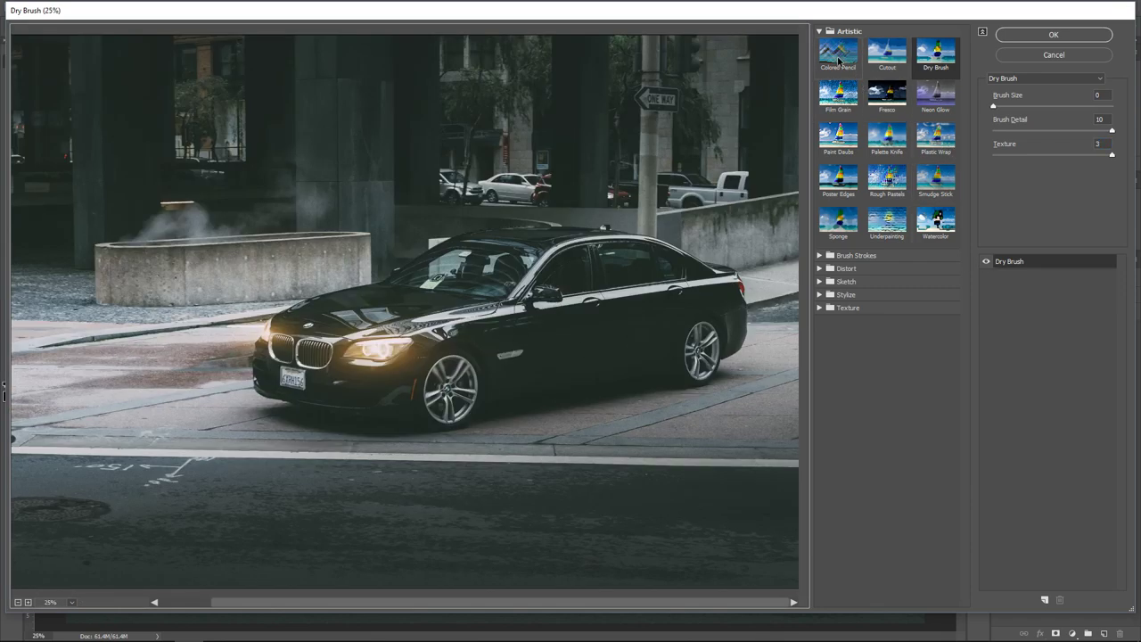
Try Poster Edges, then browse the filter categories and switch to Sketch > Halftone Pattern.
{"action": "left_click", "coordinate": [854, 189]}
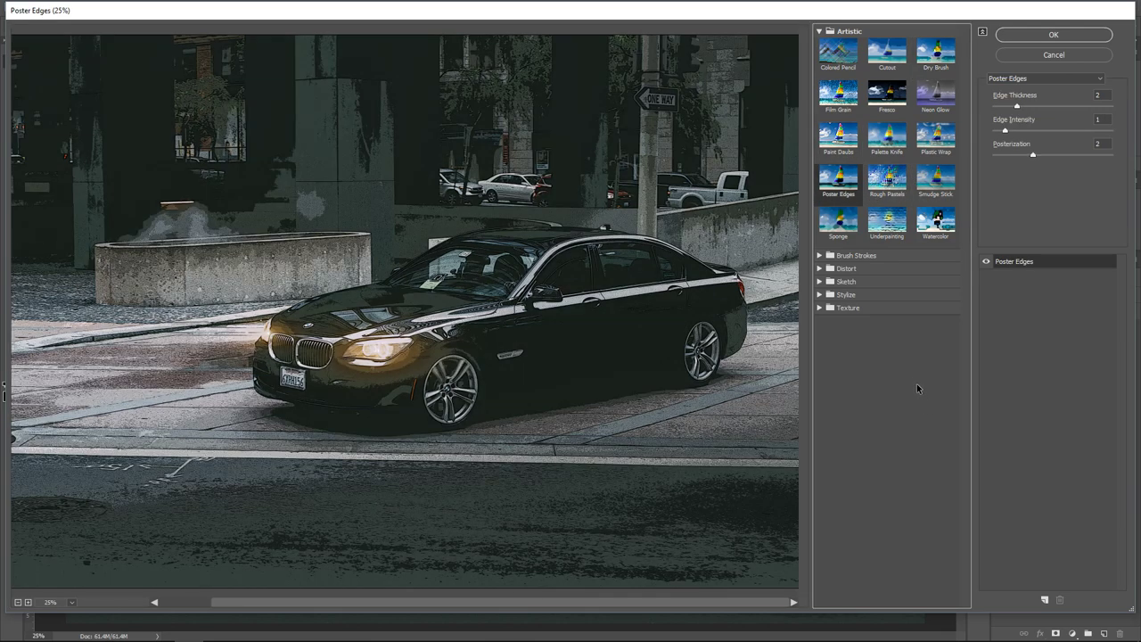
{"action": "left_click", "coordinate": [818, 256]}
{"action": "left_click", "coordinate": [821, 256]}
{"action": "left_click", "coordinate": [818, 268]}
{"action": "left_click", "coordinate": [819, 269]}
{"action": "left_click", "coordinate": [819, 282]}
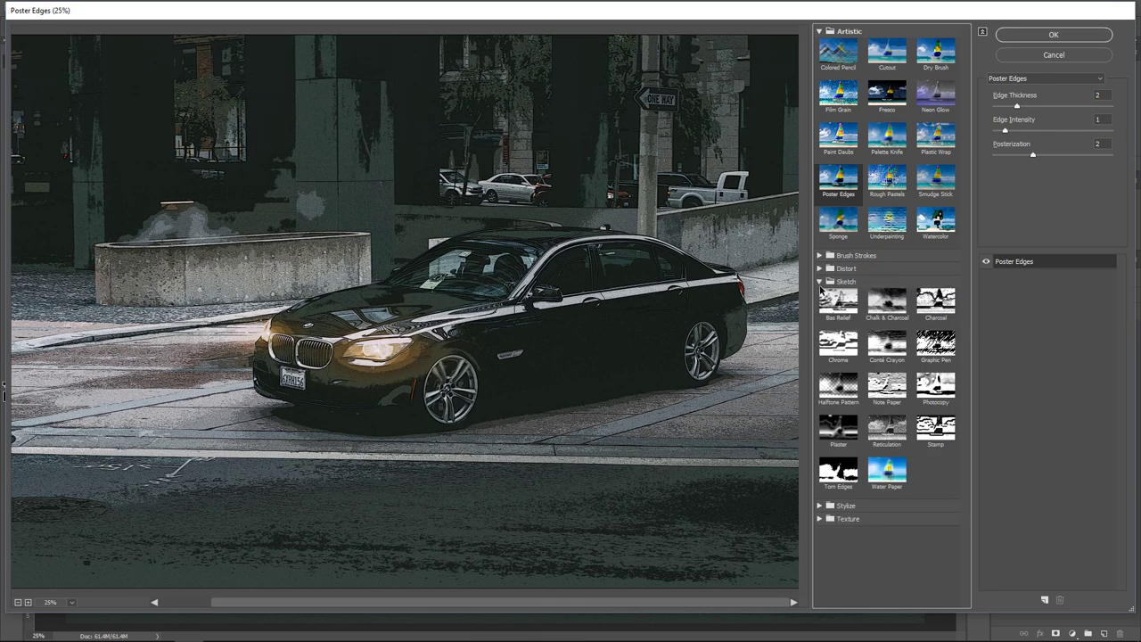
{"action": "left_click", "coordinate": [847, 393]}
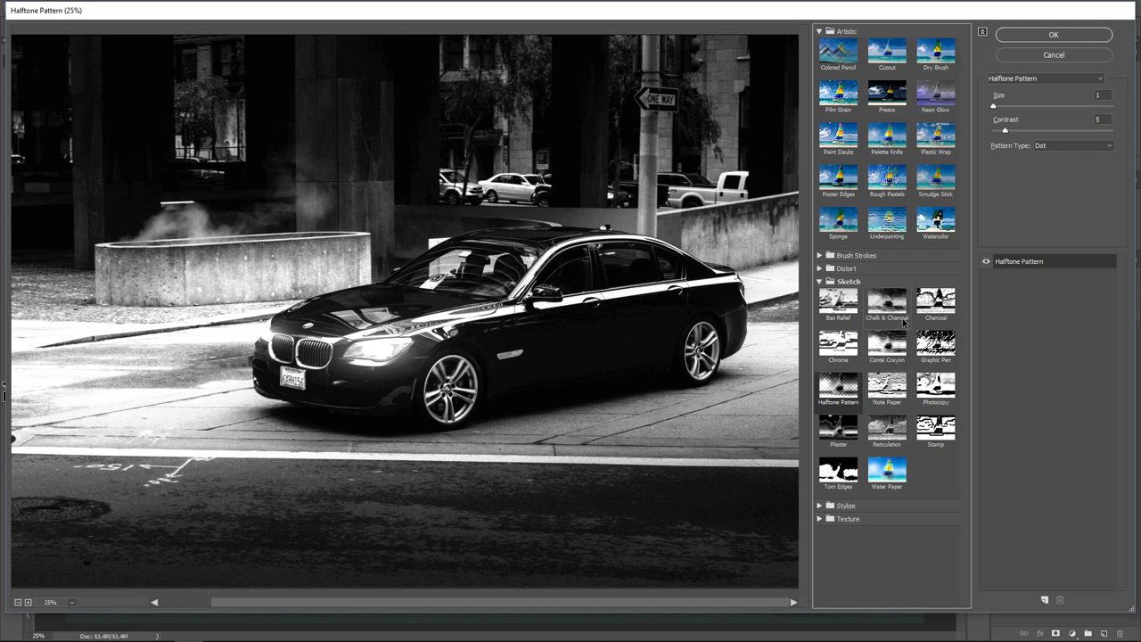
Collapse the filter categories and browse the gallery effect list without changing the effect.
{"action": "left_click", "coordinate": [846, 270]}
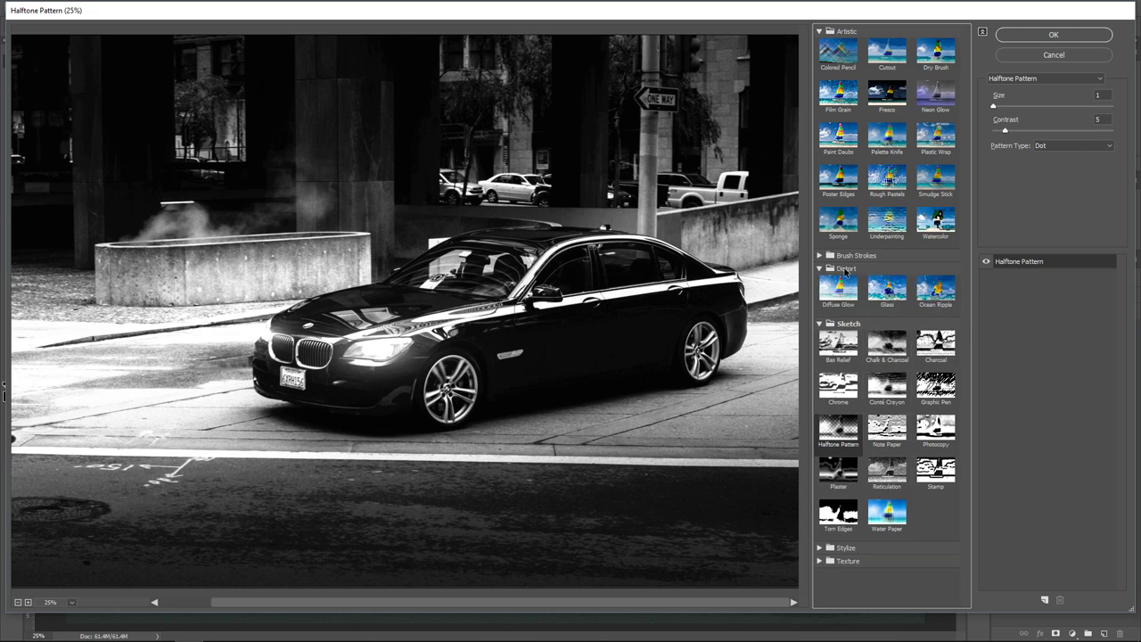
{"action": "left_click", "coordinate": [844, 269]}
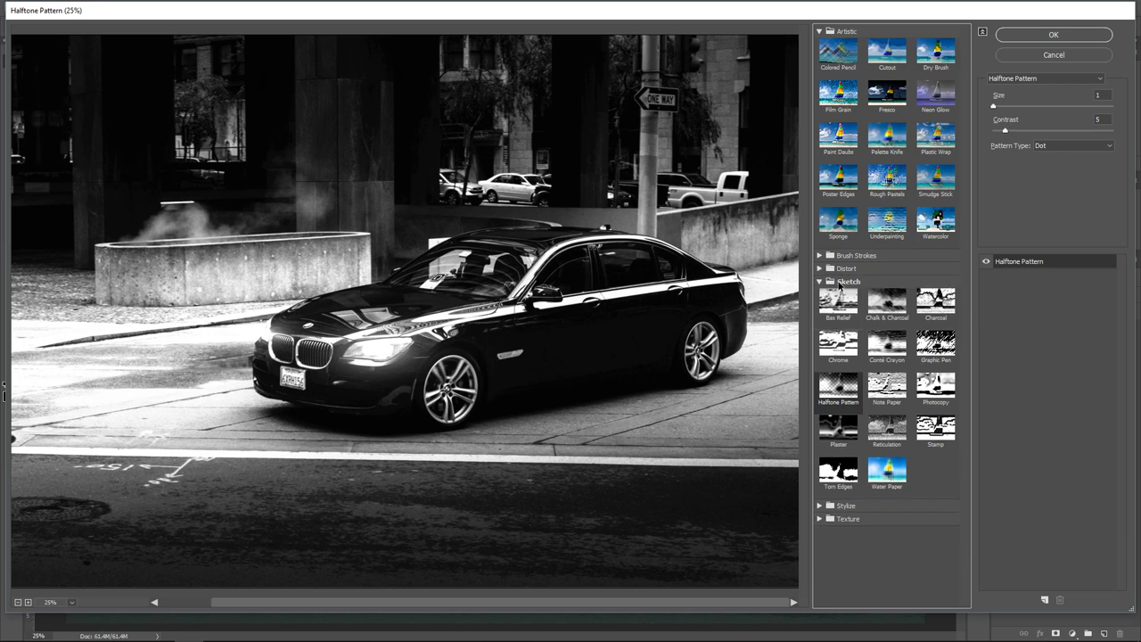
{"action": "left_click", "coordinate": [831, 282]}
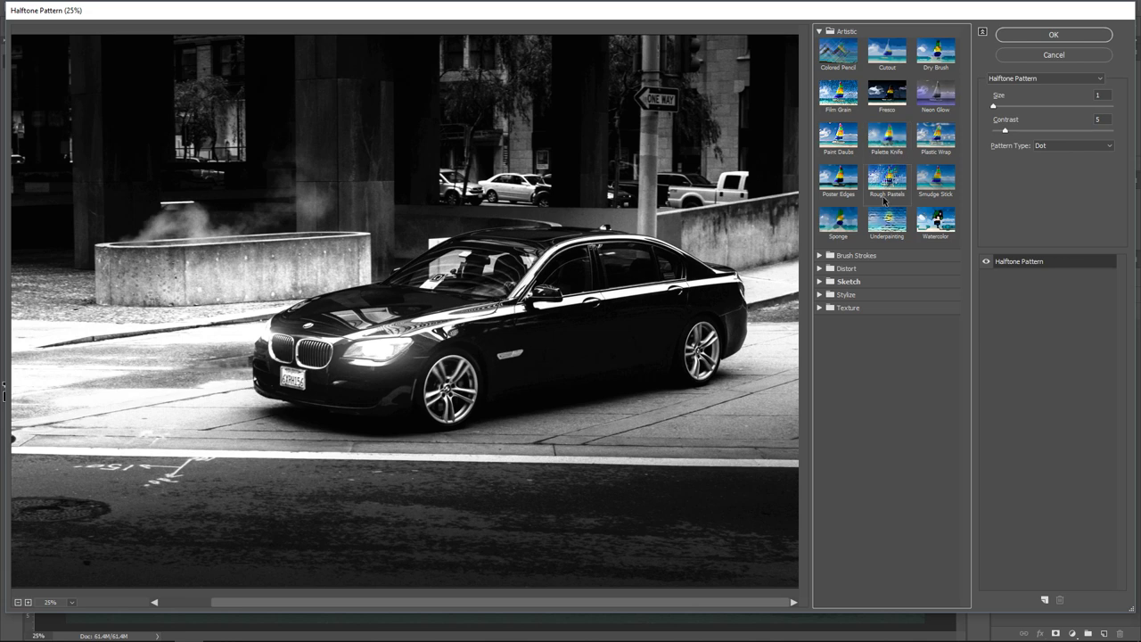
{"action": "left_click", "coordinate": [1007, 78]}
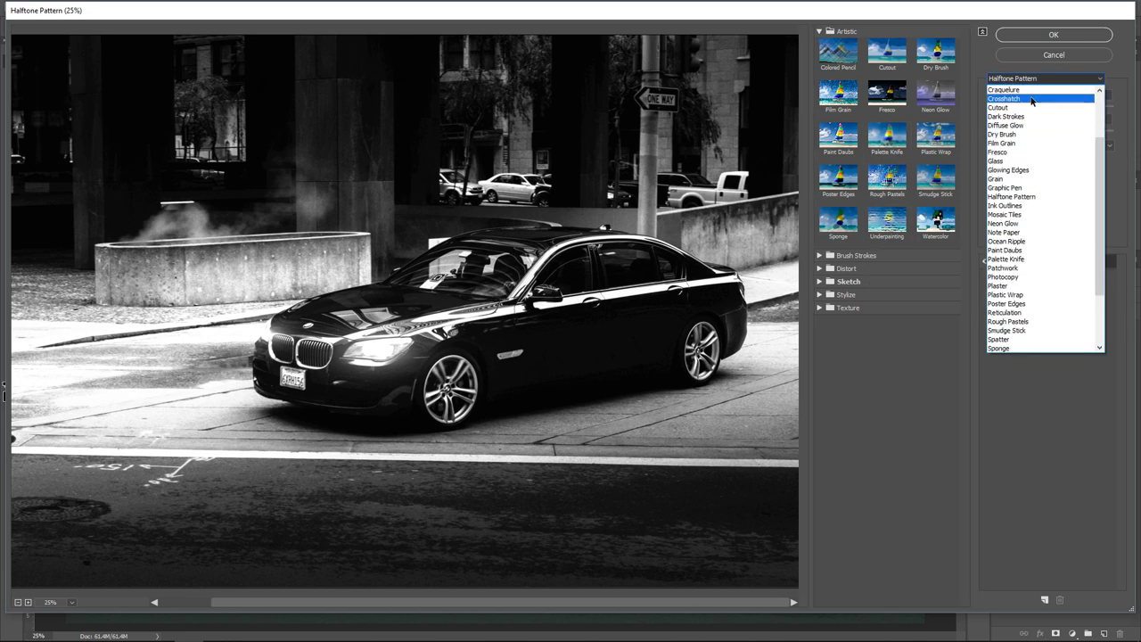
{"action": "key", "text": "Escape"}
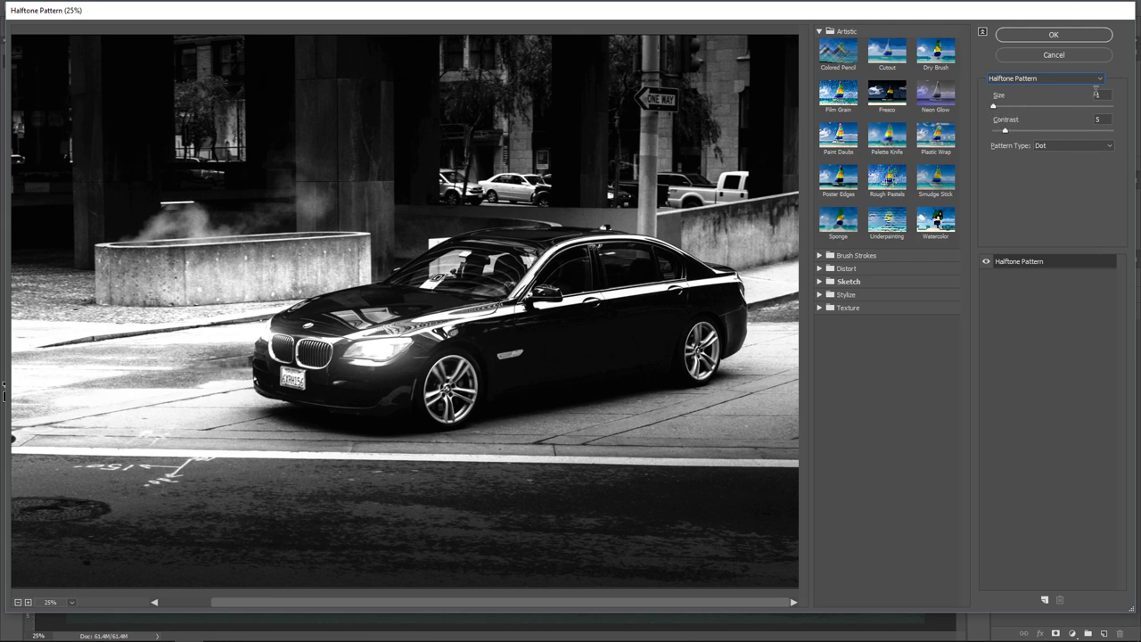
{"action": "left_click", "coordinate": [1024, 280]}
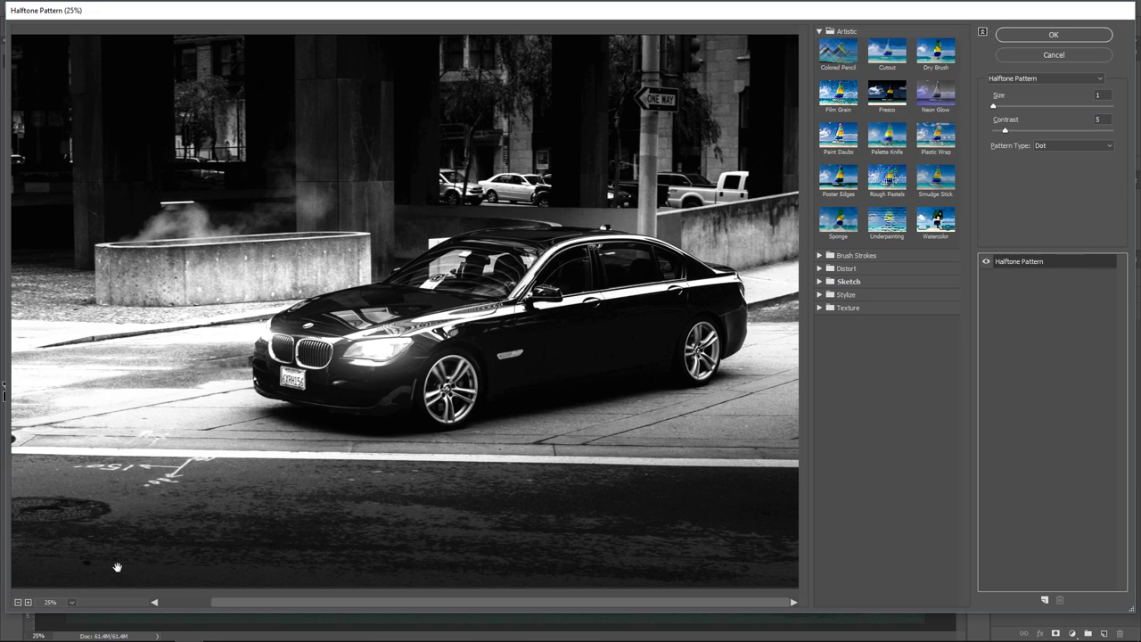
Inspect the halftone preview at 100% zoom, then fit the whole photo in the preview.
{"action": "left_click", "coordinate": [73, 607]}
{"action": "left_click", "coordinate": [96, 437]}
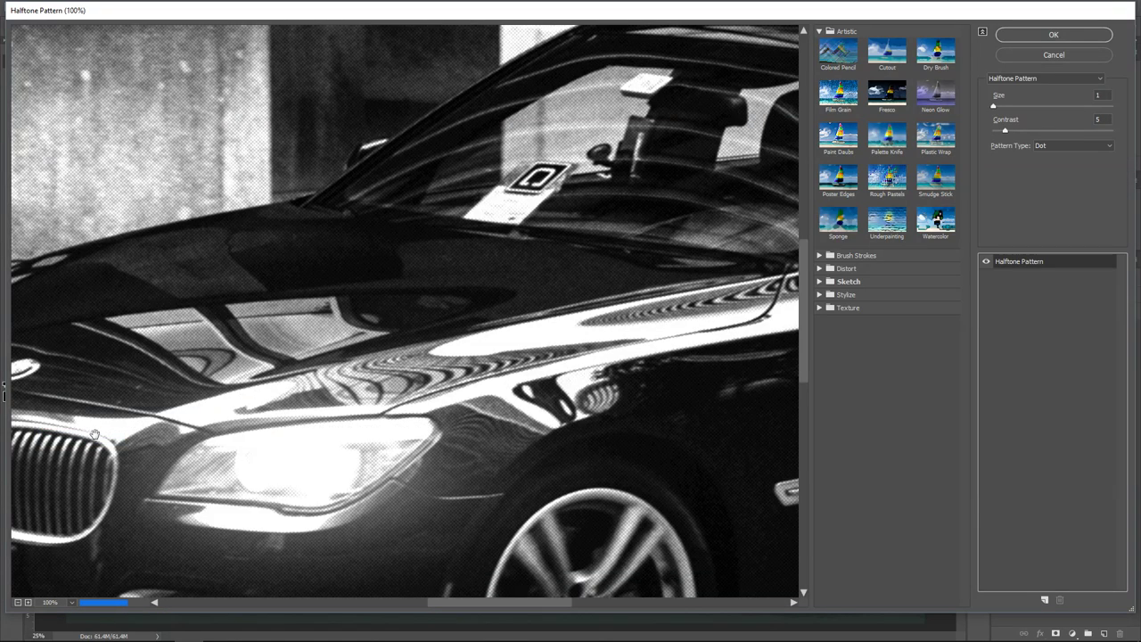
{"action": "left_click", "coordinate": [73, 607]}
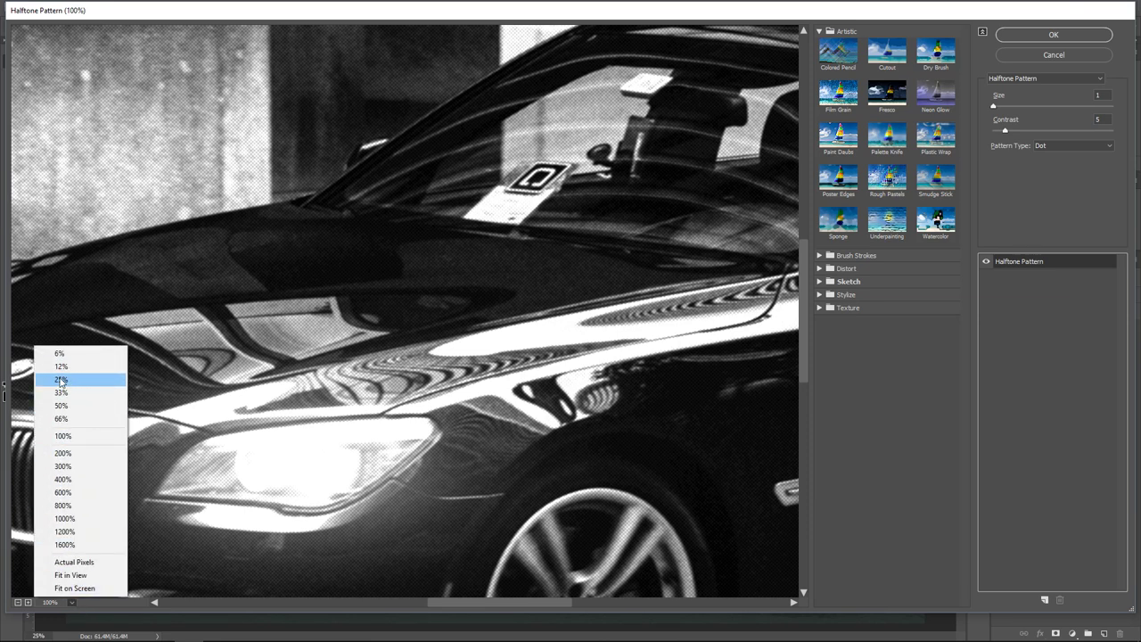
{"action": "left_click", "coordinate": [89, 576]}
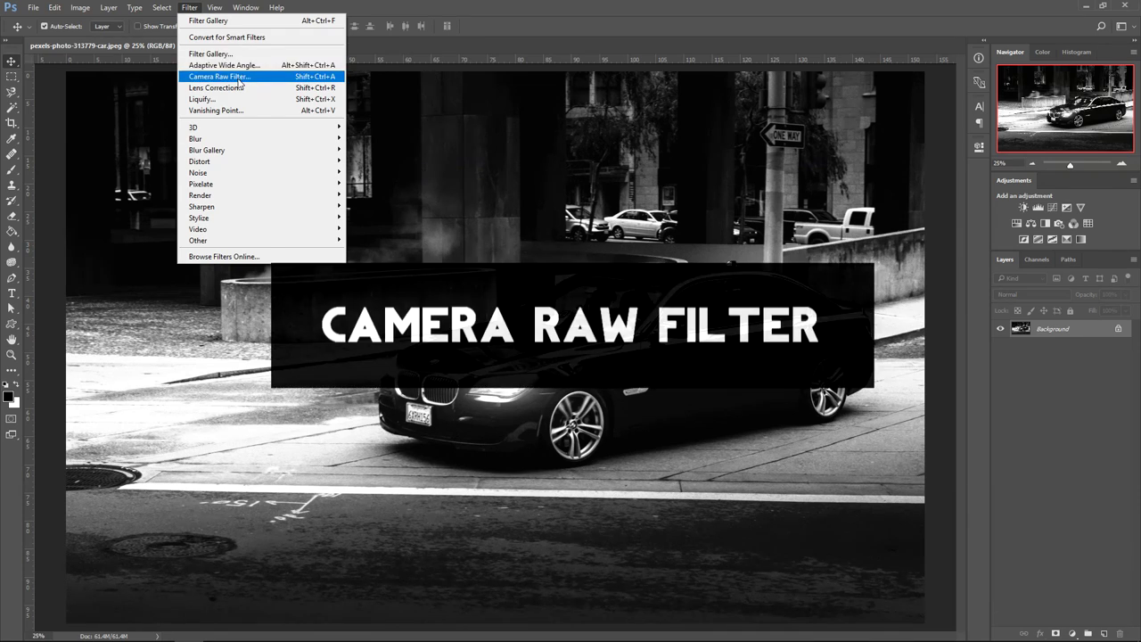
{"action": "left_click", "coordinate": [239, 83]}
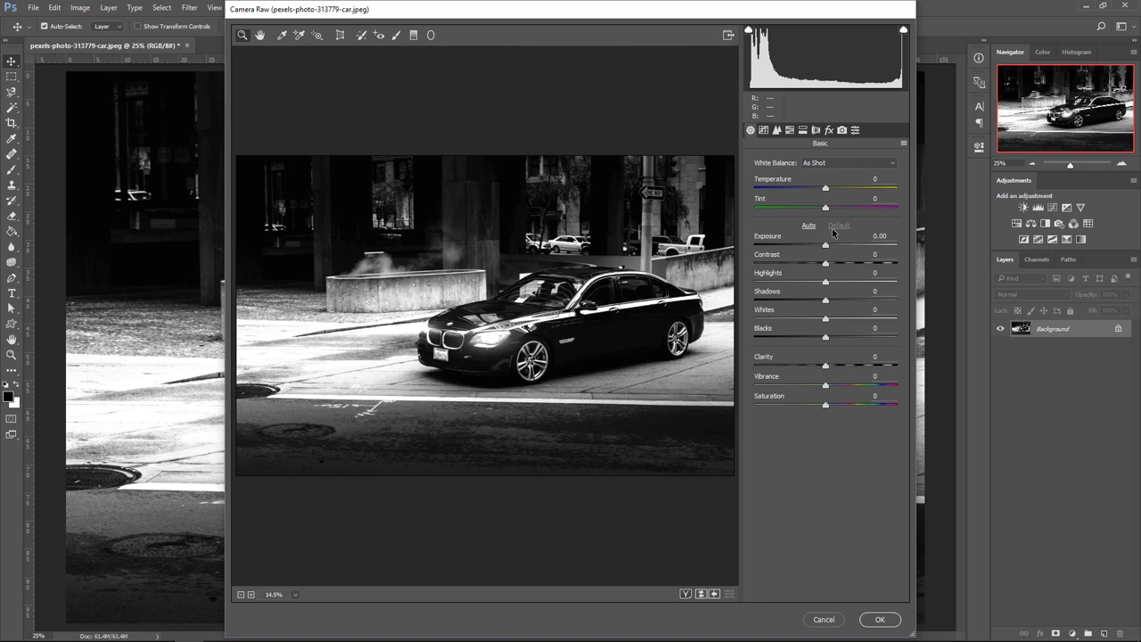
{"action": "key", "text": "Escape"}
{"action": "left_click", "coordinate": [190, 7]}
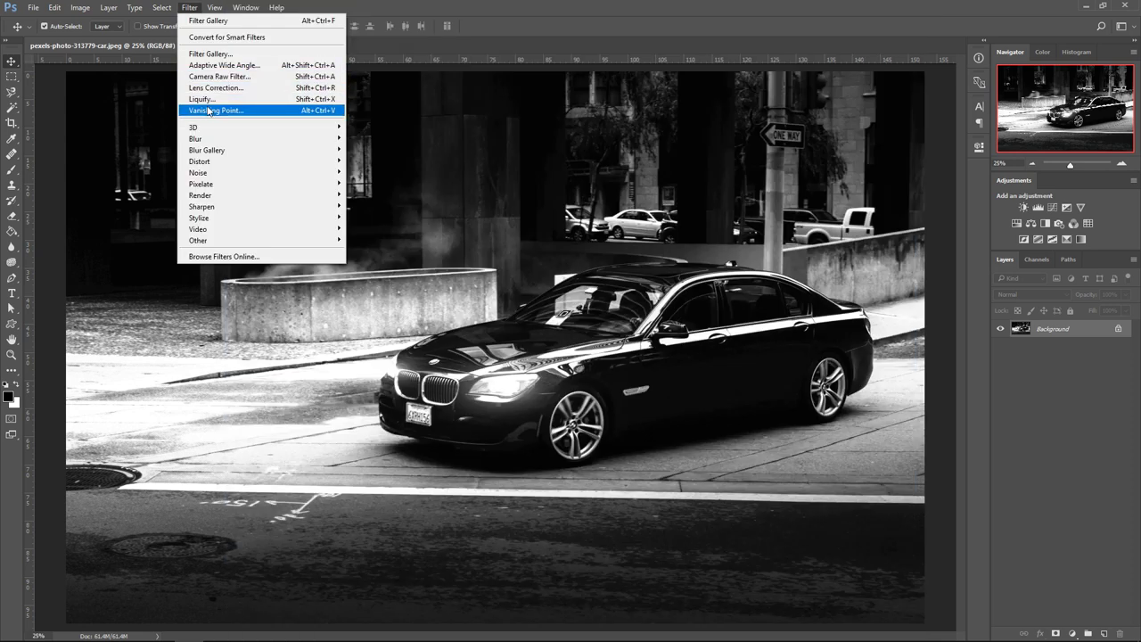
Try Filter > 3D > Generate Bump Map, dismiss the graphics processor error, and open the Filter menu.
{"action": "mouse_move", "coordinate": [214, 128]}
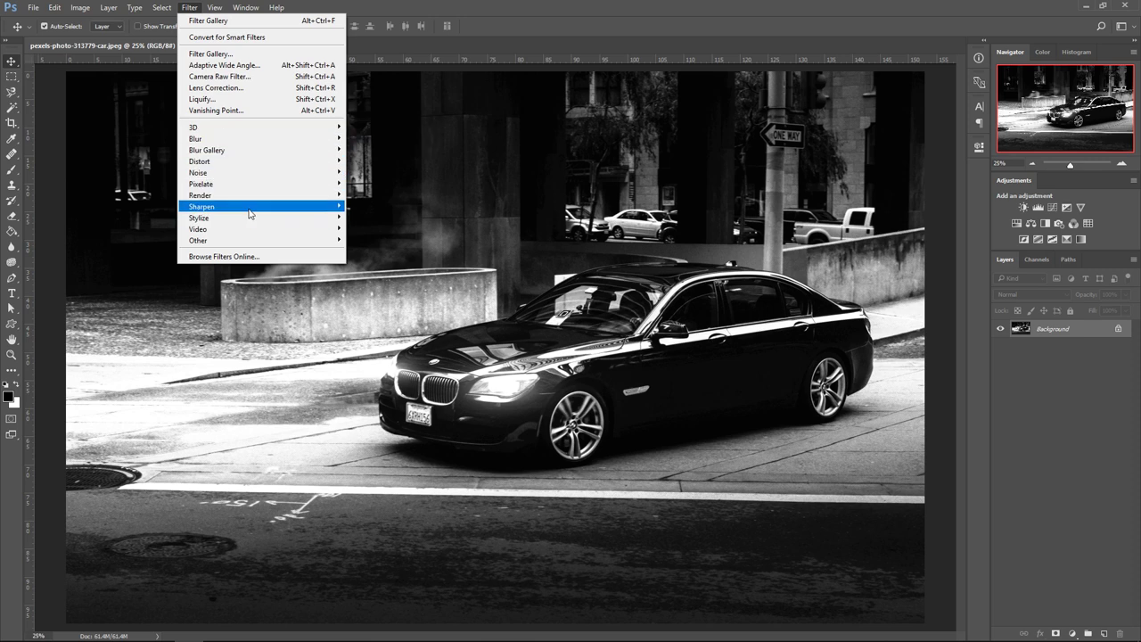
{"action": "mouse_move", "coordinate": [264, 130]}
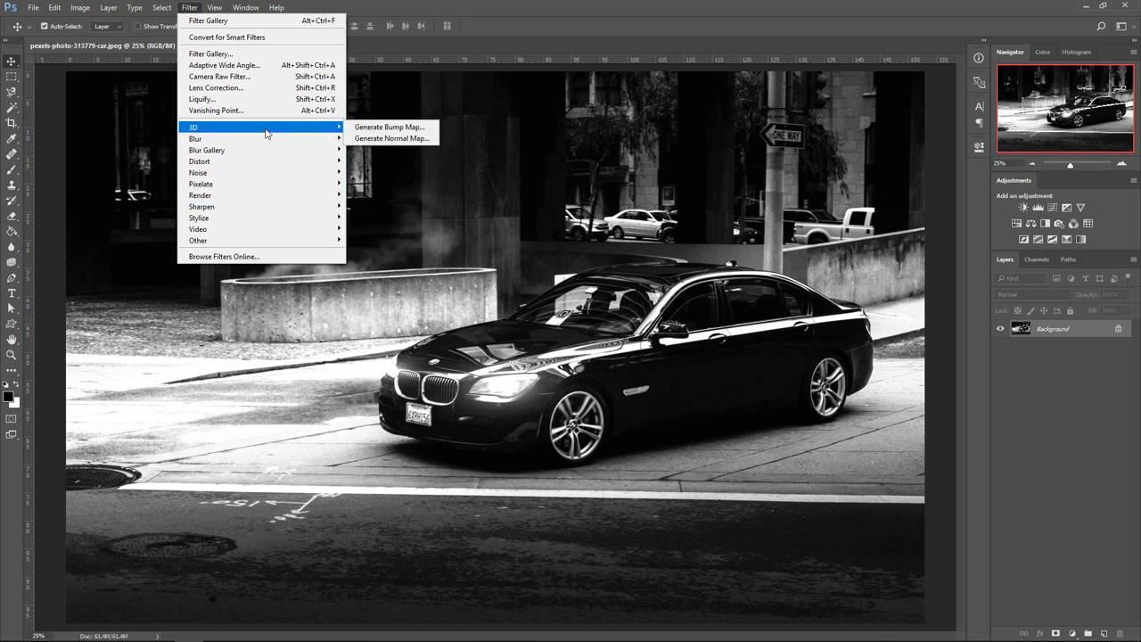
{"action": "left_click", "coordinate": [383, 127]}
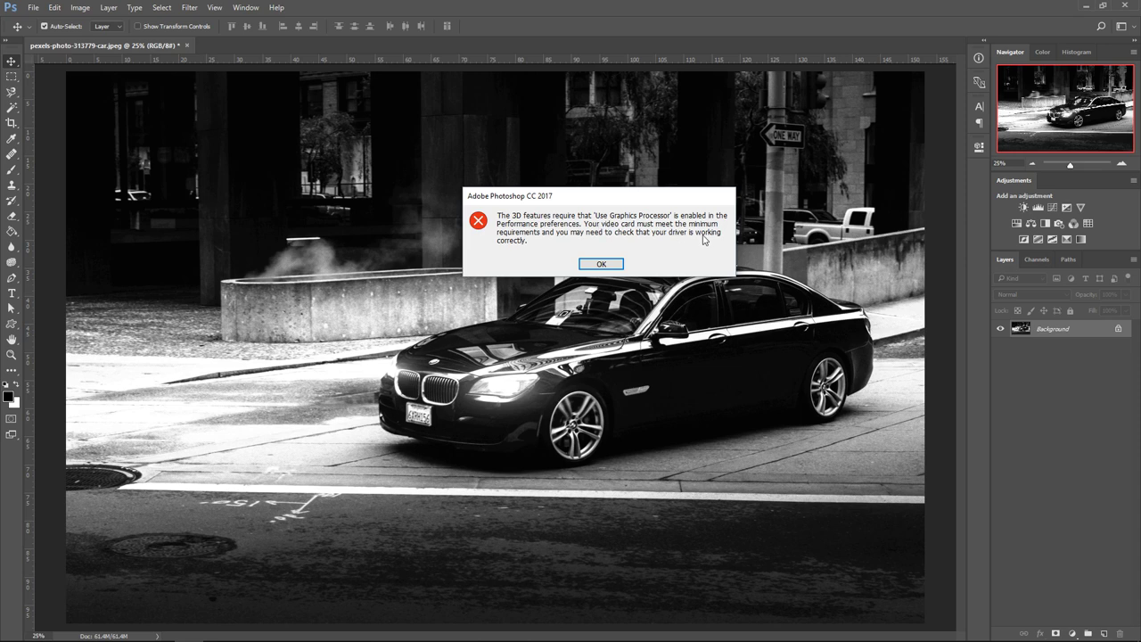
{"action": "left_click", "coordinate": [601, 264]}
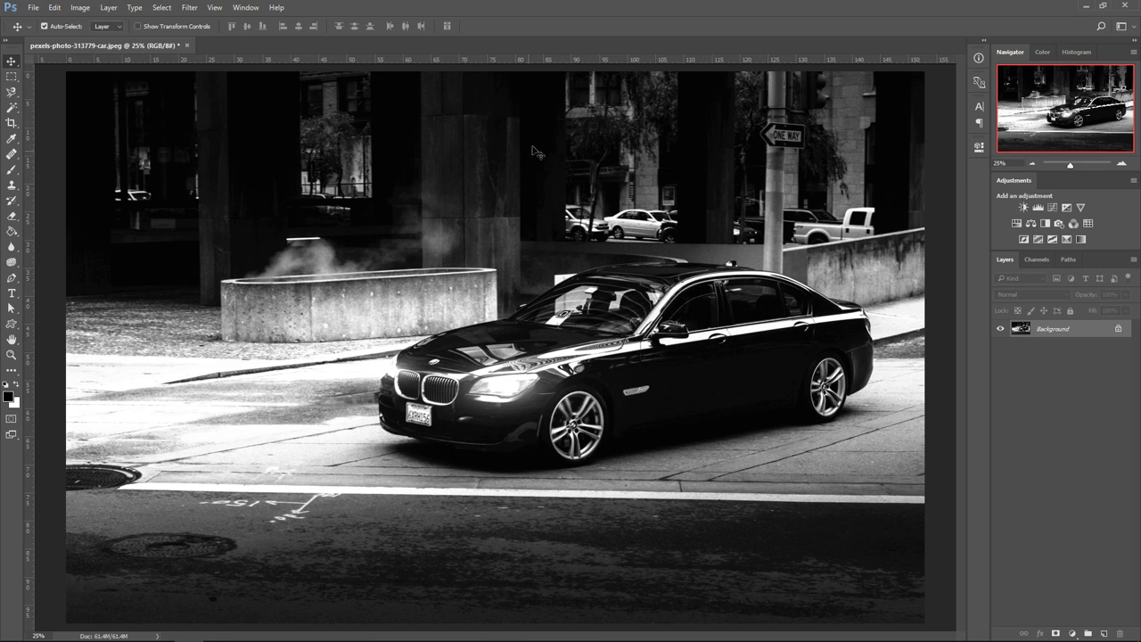
{"action": "left_click", "coordinate": [189, 8]}
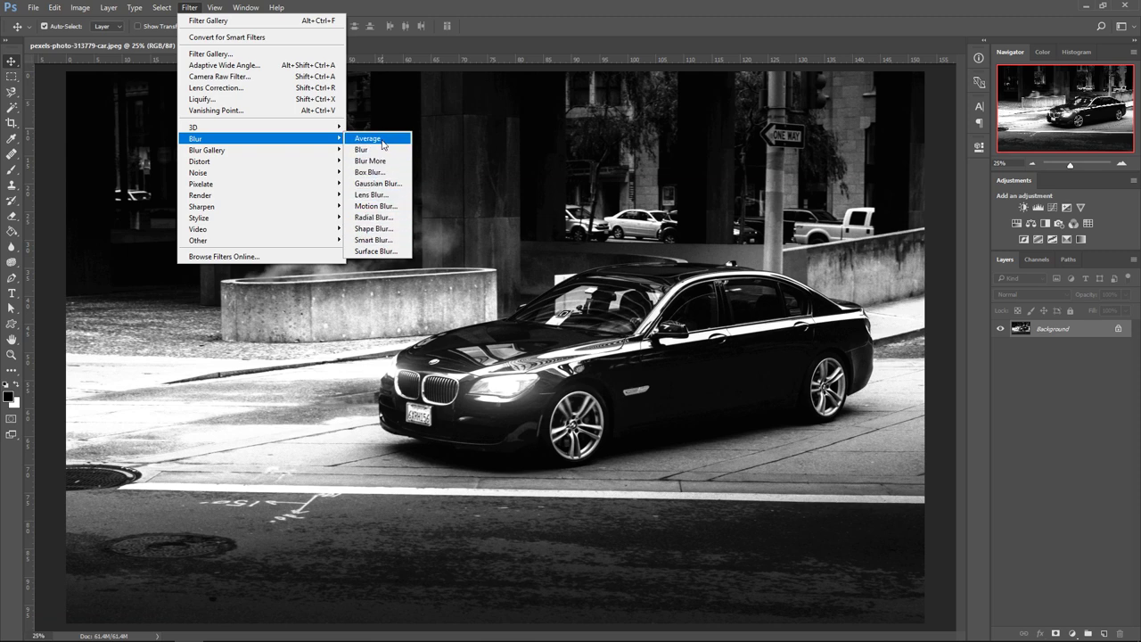
Apply a Gaussian Blur with a 34.6-pixel radius to the car photo, zooming the preview out.
{"action": "left_click", "coordinate": [371, 185]}
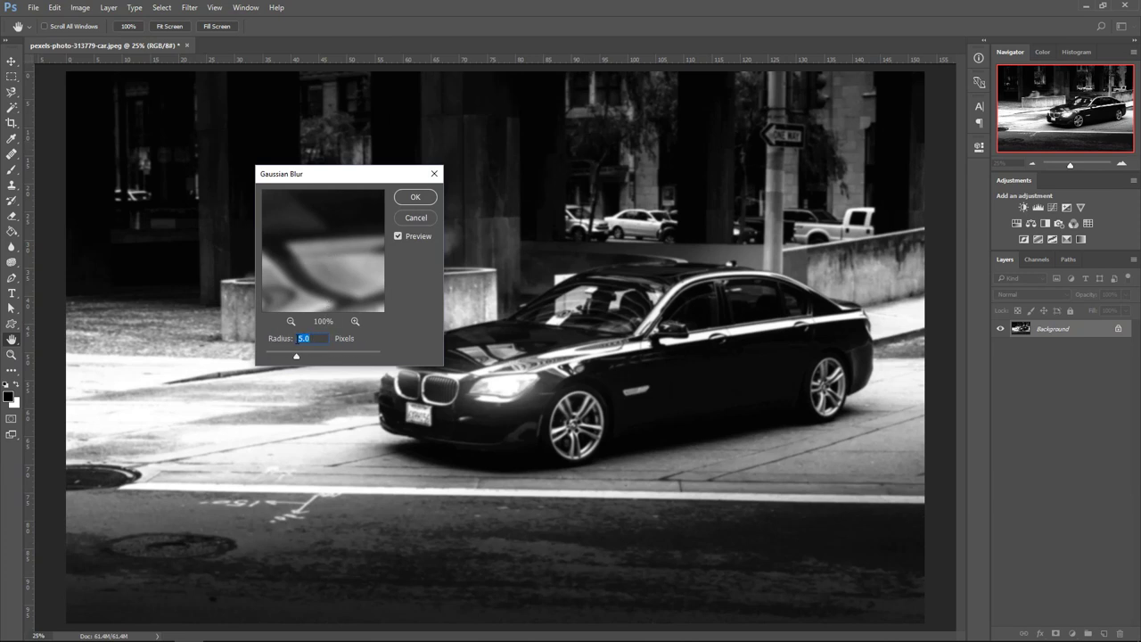
{"action": "left_click", "coordinate": [289, 320]}
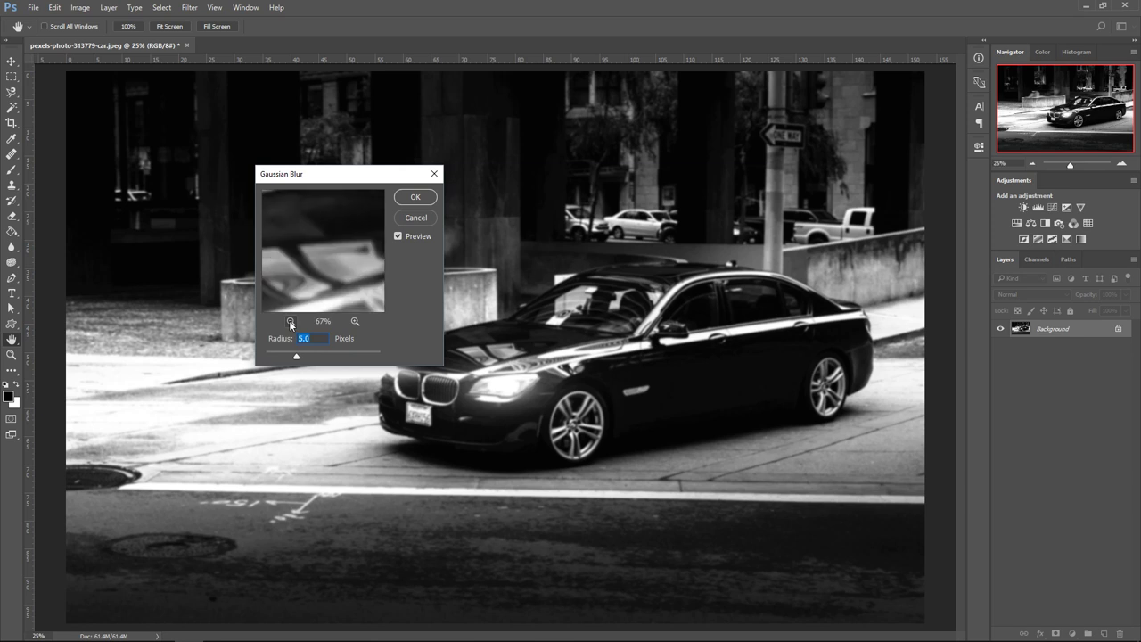
{"action": "left_click", "coordinate": [289, 321]}
{"action": "left_click", "coordinate": [289, 321]}
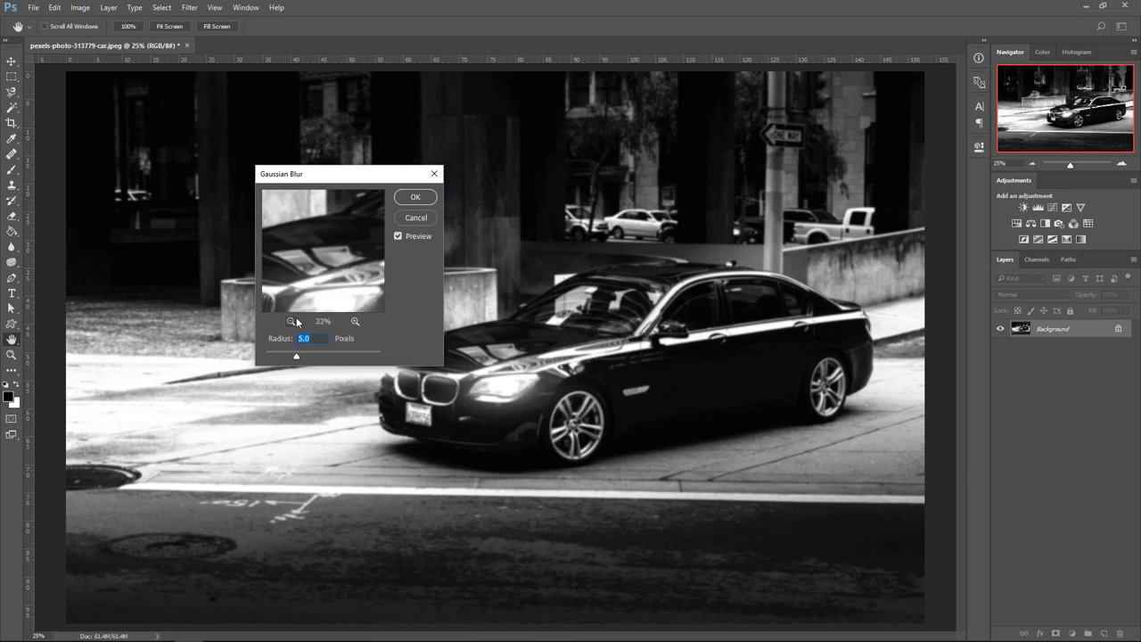
{"action": "left_click", "coordinate": [291, 321]}
{"action": "left_click", "coordinate": [291, 321]}
{"action": "left_click_drag", "start_coordinate": [356, 260], "coordinate": [342, 217]}
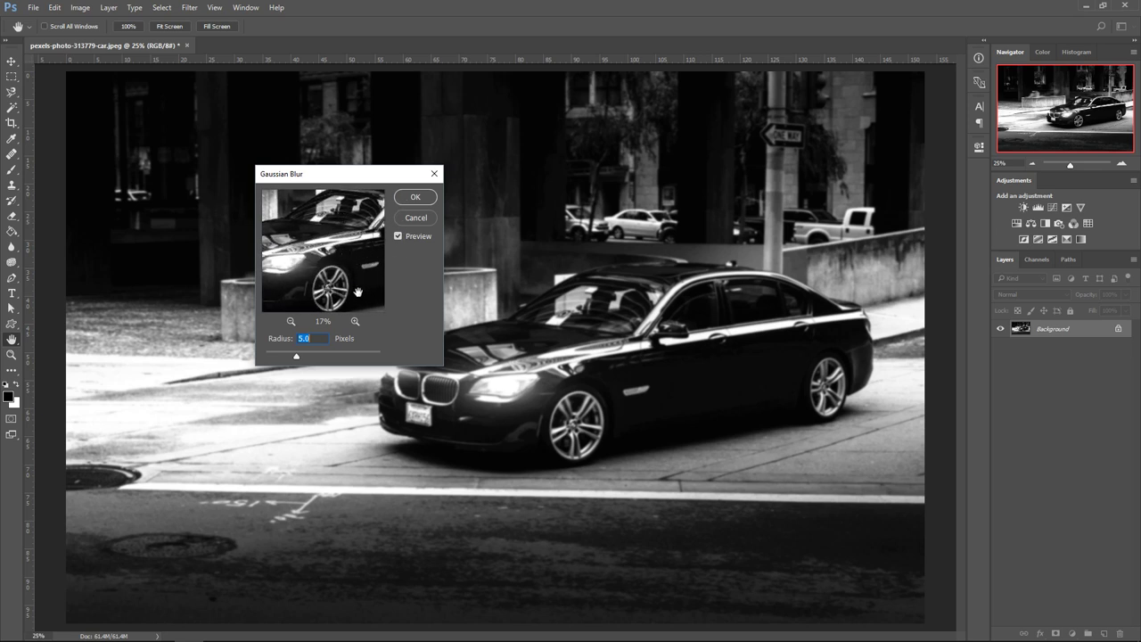
{"action": "left_click", "coordinate": [323, 357]}
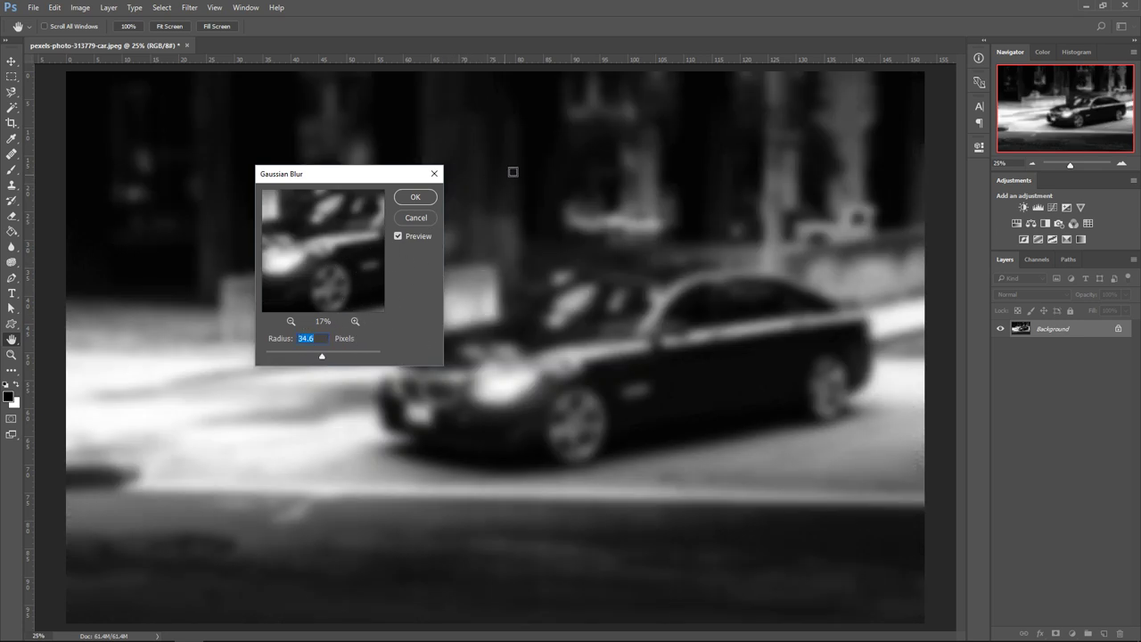
{"action": "left_click", "coordinate": [412, 199]}
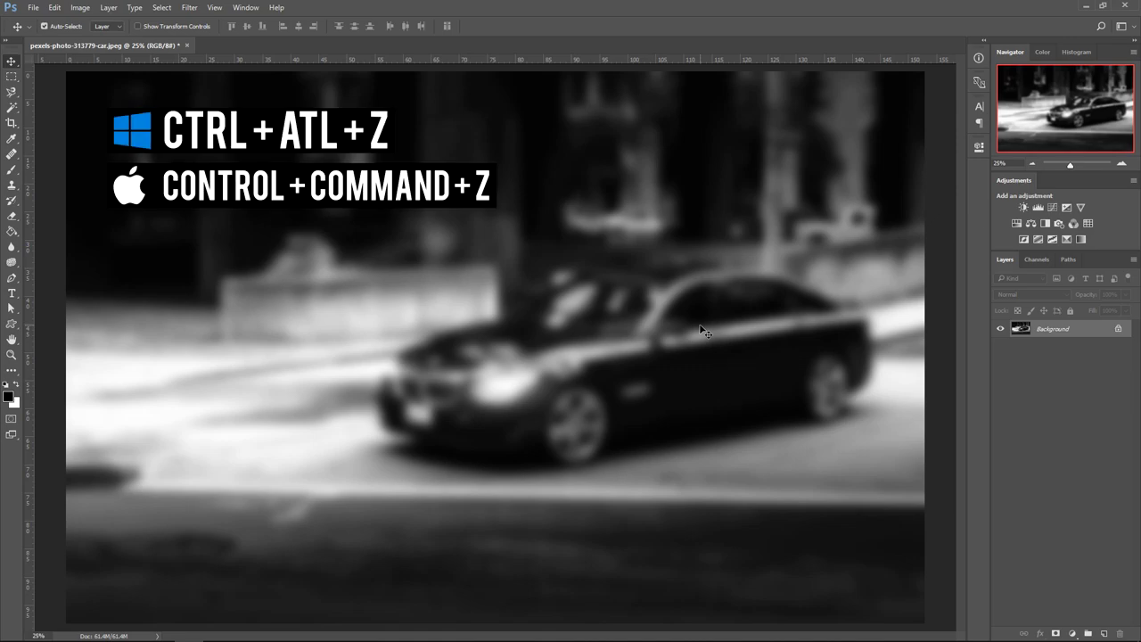
Step backward with Ctrl+Alt+Z to remove the Gaussian blur.
{"action": "key", "text": "ctrl+alt+z"}
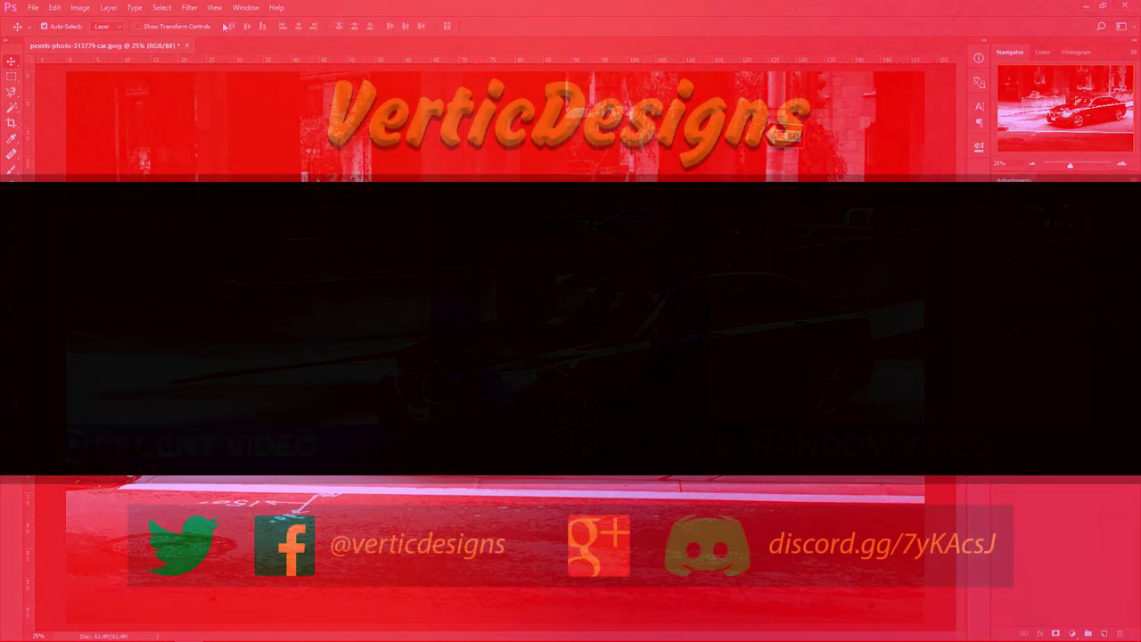